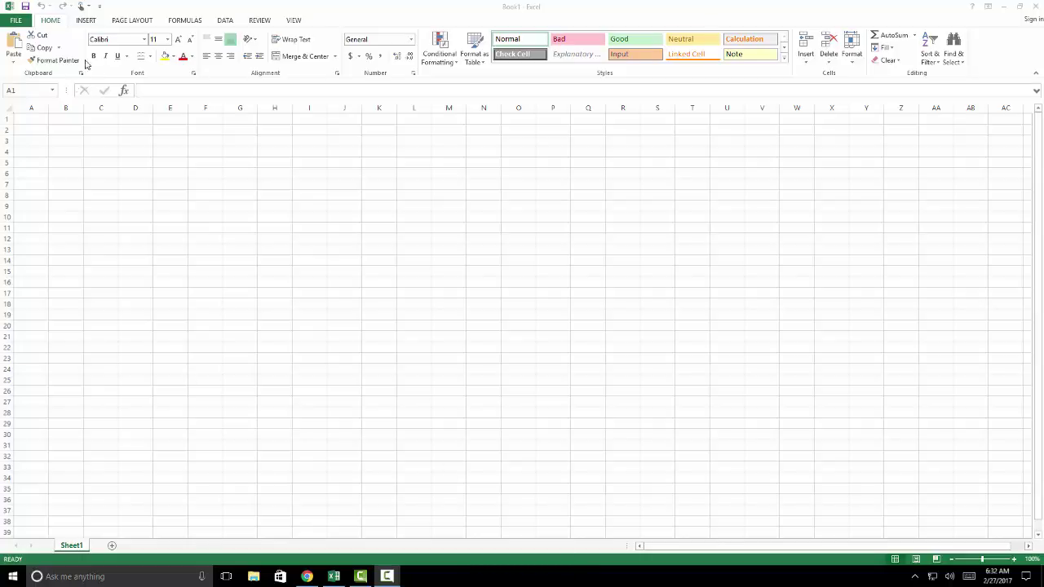
Switch the blank workbook's page orientation to landscape
{"action": "left_click", "coordinate": [30, 121]}
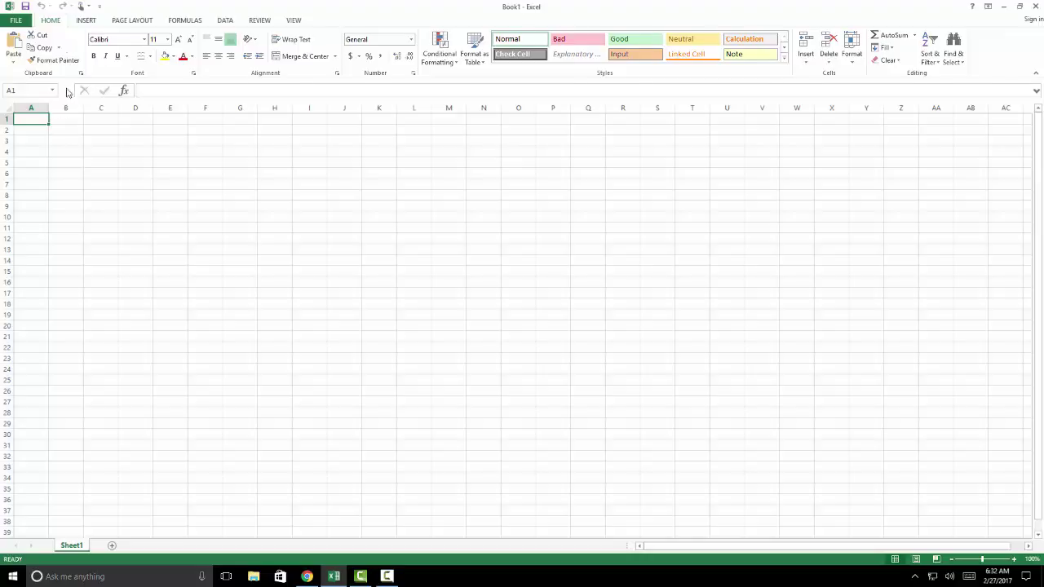
{"action": "left_click", "coordinate": [132, 21]}
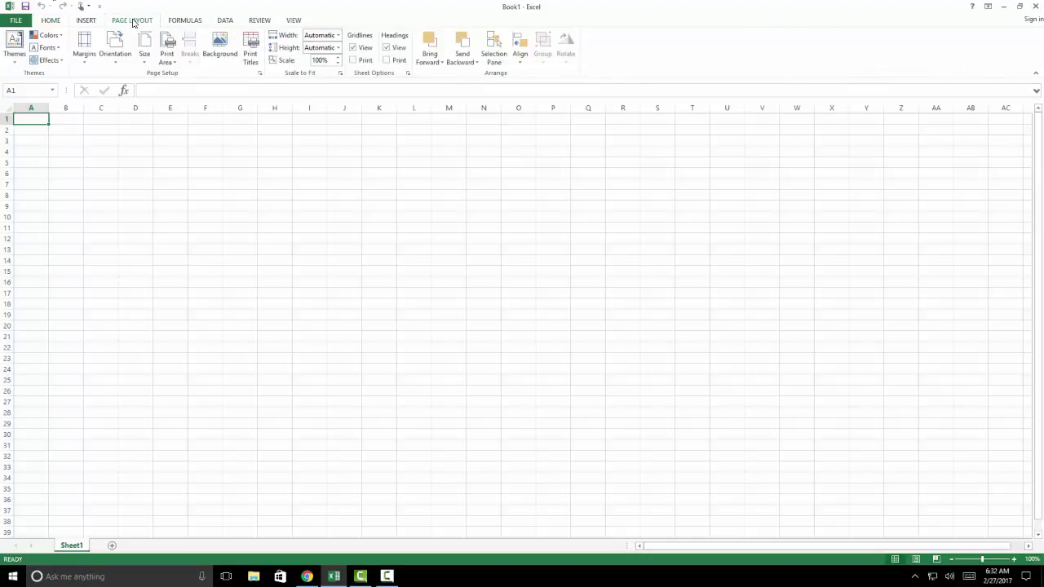
{"action": "left_click", "coordinate": [116, 57]}
{"action": "left_click", "coordinate": [131, 102]}
Set custom page margins of 0.5 inch on the left and right
{"action": "left_click", "coordinate": [90, 59]}
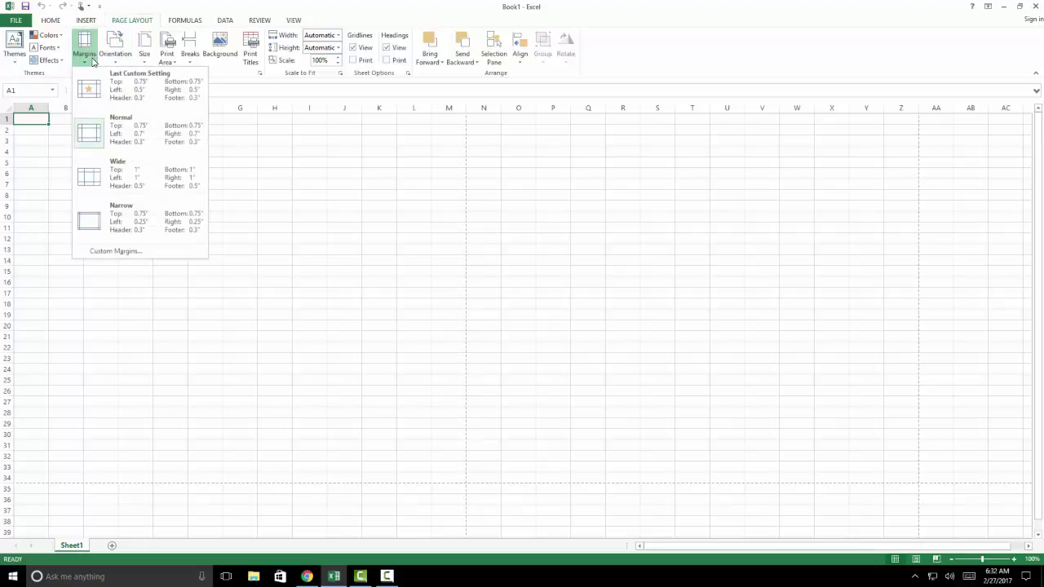
{"action": "left_click", "coordinate": [105, 250]}
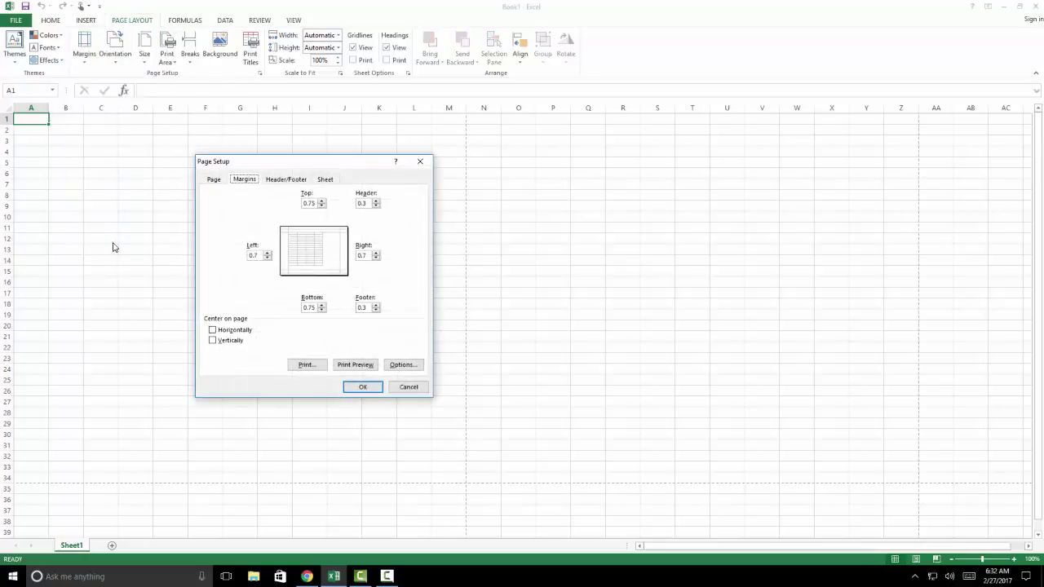
{"action": "left_click", "coordinate": [254, 255]}
{"action": "key", "text": "BackSpace"}
{"action": "left_click", "coordinate": [365, 255]}
{"action": "key", "text": "BackSpace"}
{"action": "left_click", "coordinate": [364, 388]}
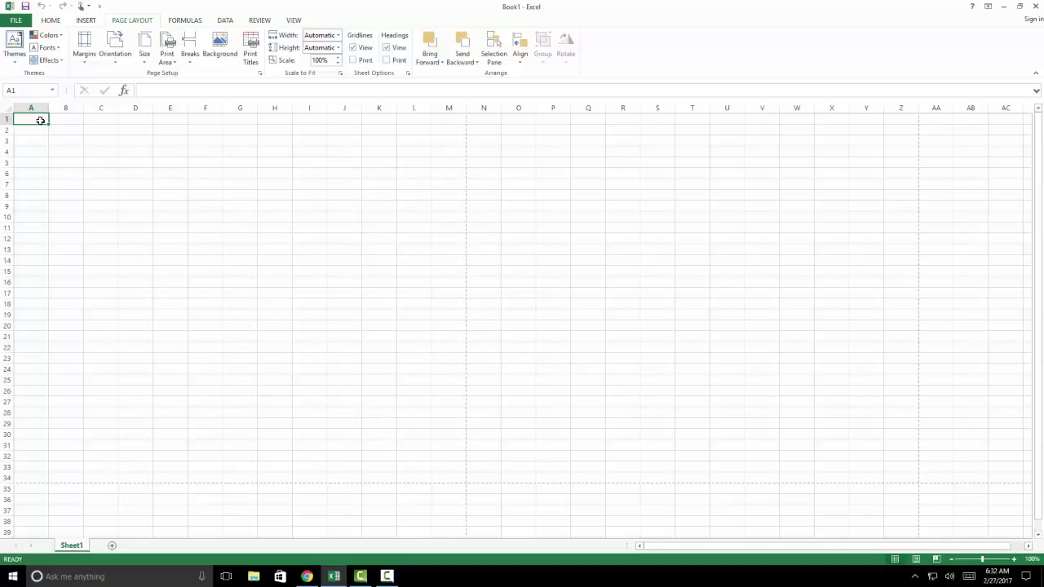
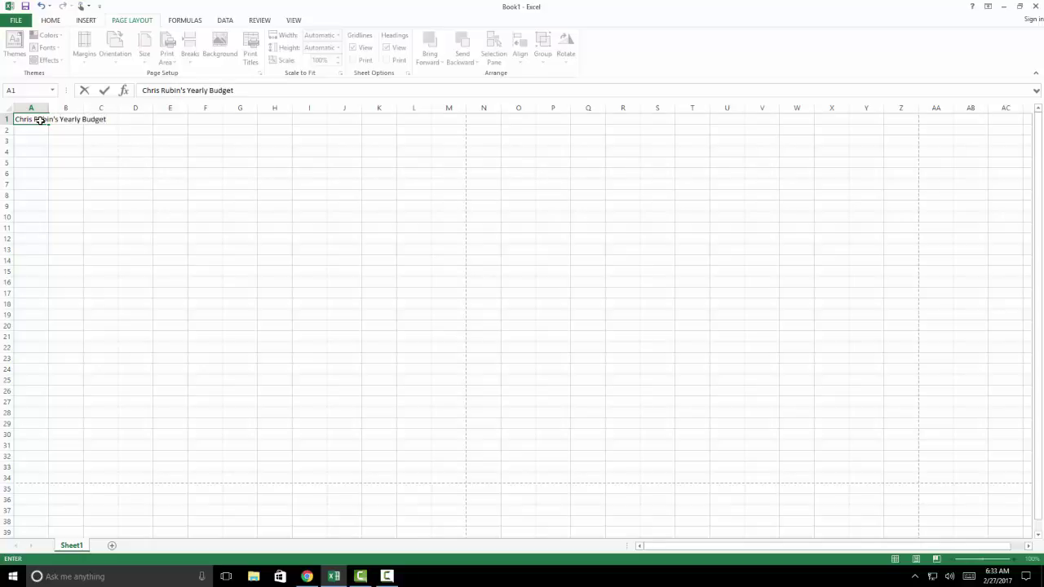
Enter the owner's name followed by 'Yearly Budget' as the title in A1
{"action": "key", "text": "Return"}
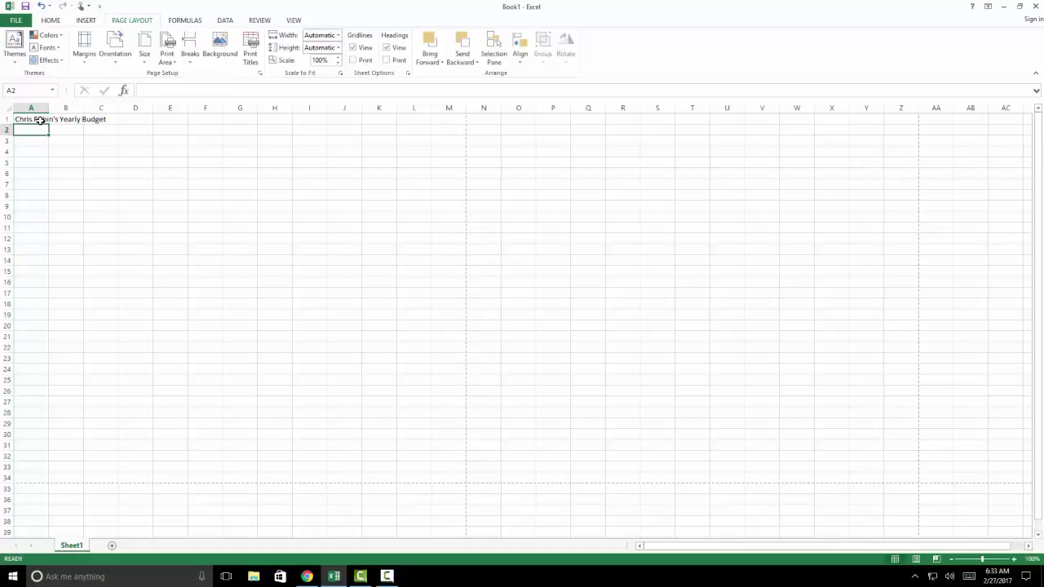
Merge and center the title across A1:N1
{"action": "left_click", "coordinate": [39, 119]}
{"action": "left_click_drag", "start_coordinate": [40, 119], "coordinate": [486, 121]}
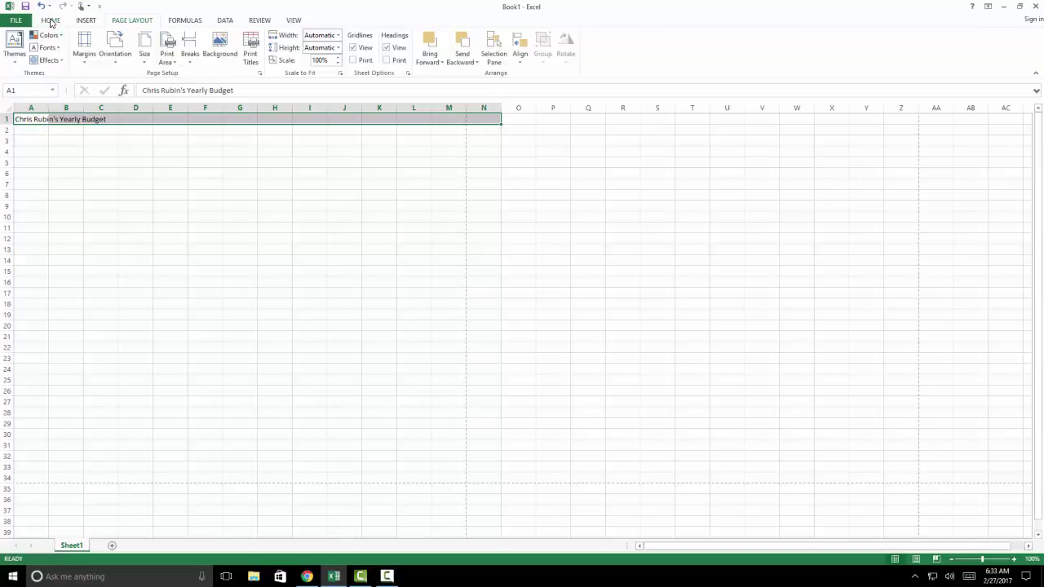
{"action": "left_click", "coordinate": [50, 21]}
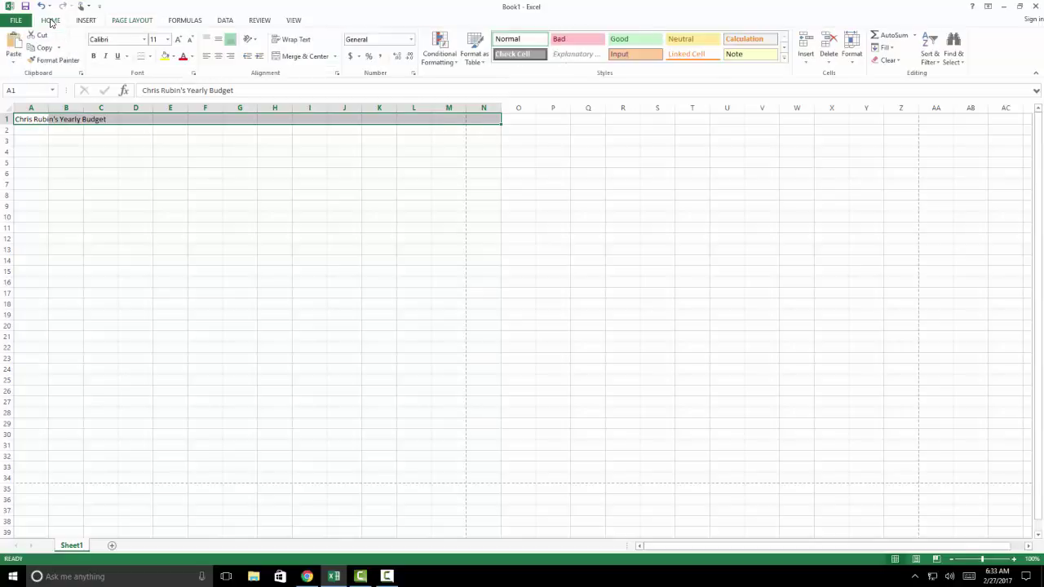
{"action": "left_click", "coordinate": [305, 57]}
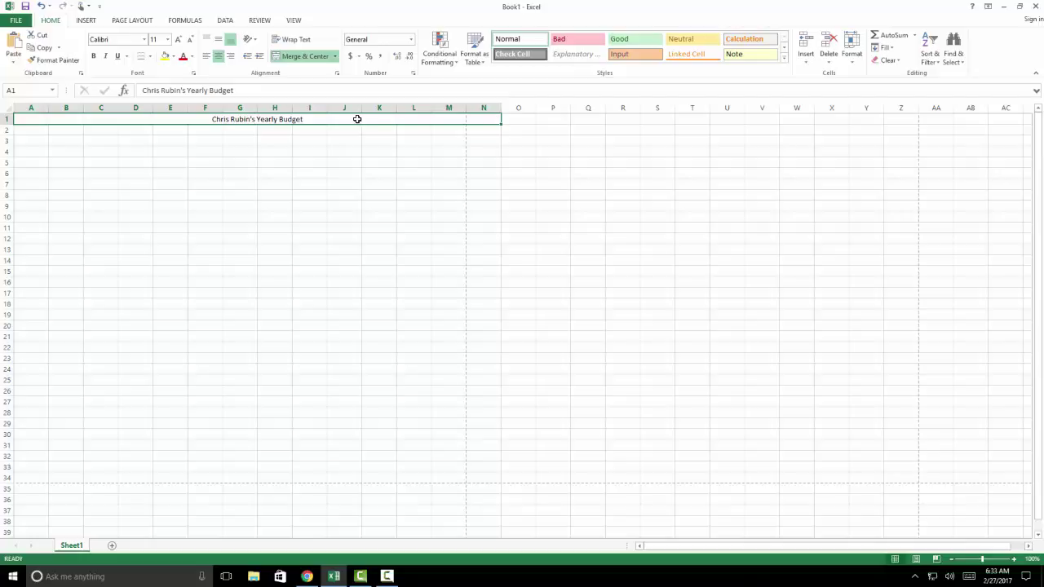
Give the merged title a blue fill and white font colour
{"action": "left_click", "coordinate": [173, 56]}
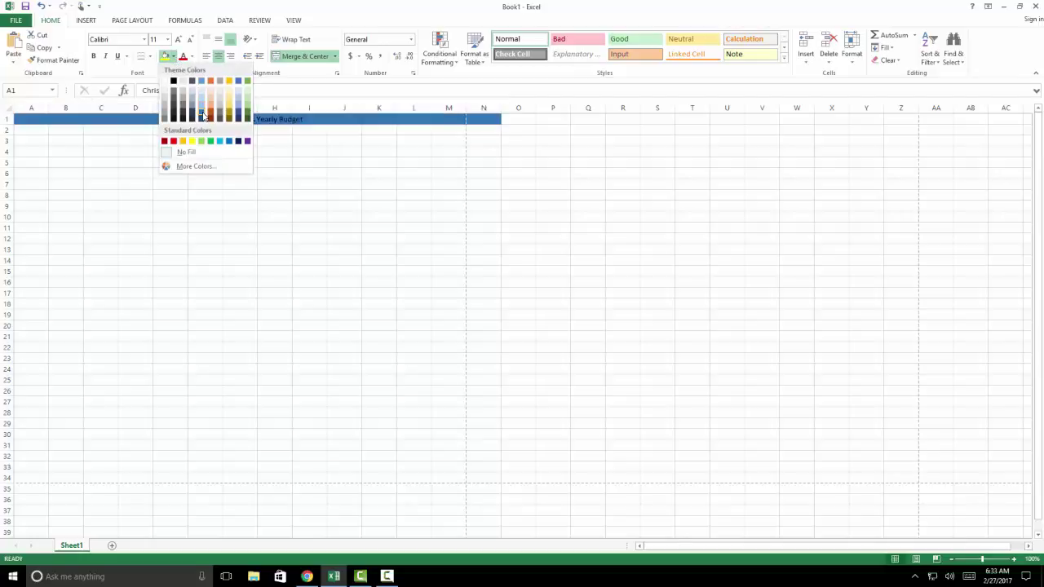
{"action": "left_click", "coordinate": [203, 115]}
{"action": "left_click", "coordinate": [192, 56]}
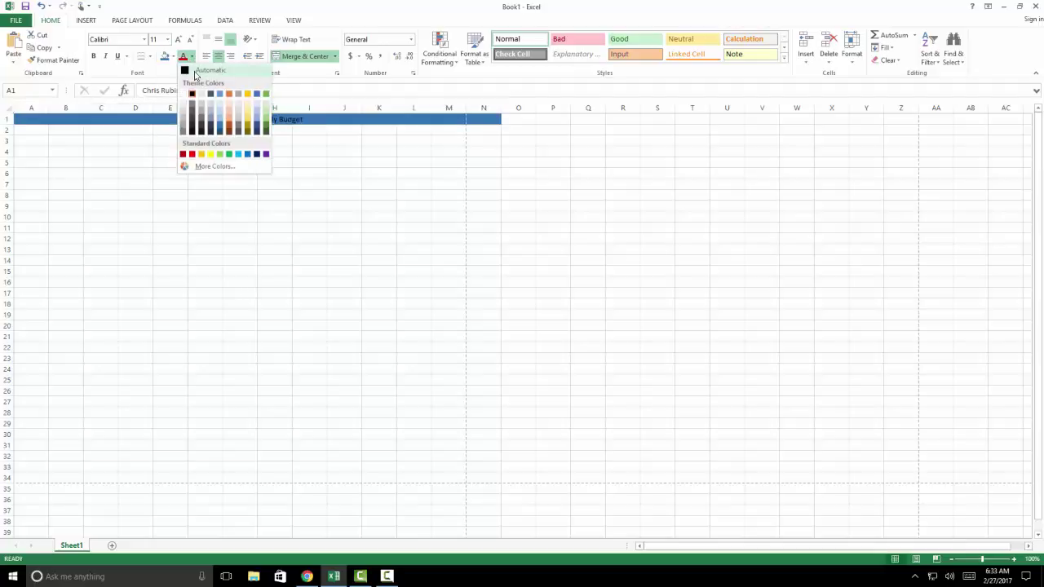
{"action": "left_click", "coordinate": [192, 94]}
{"action": "left_click", "coordinate": [170, 134]}
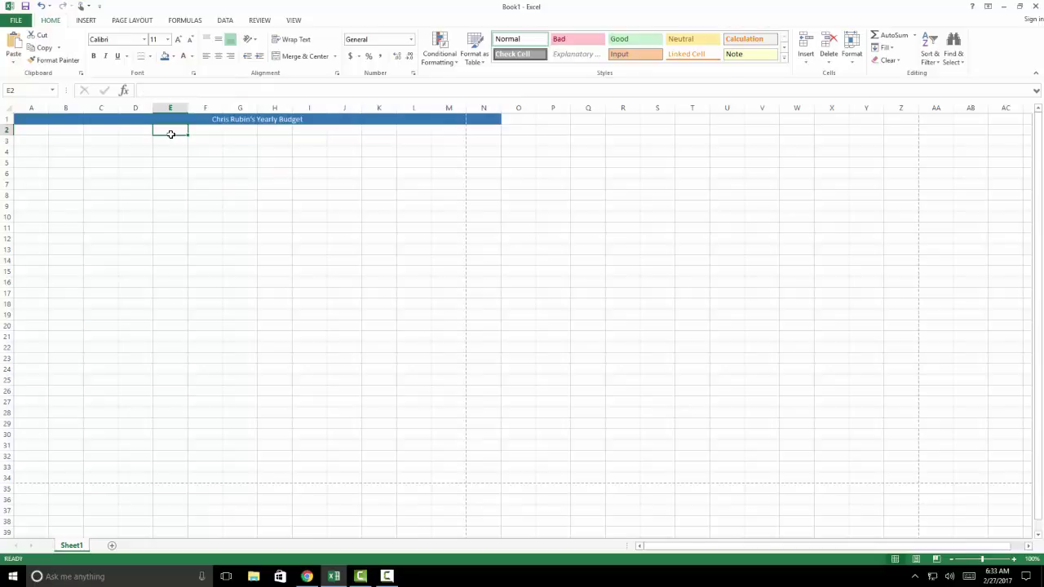
Turn on Wrap text for all of row 3 via Format Cells > Alignment
{"action": "left_click", "coordinate": [7, 141]}
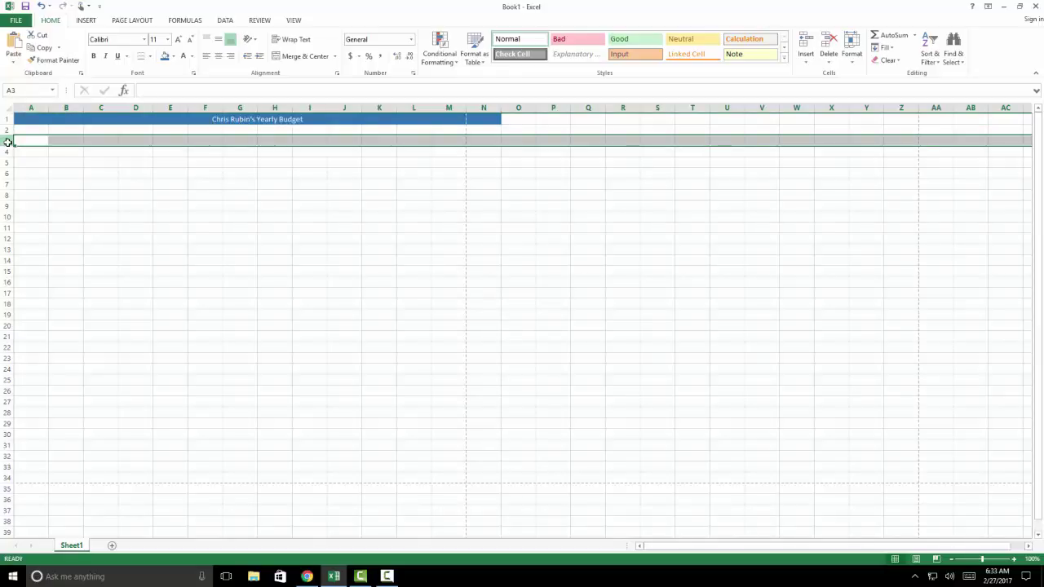
{"action": "right_click", "coordinate": [34, 141]}
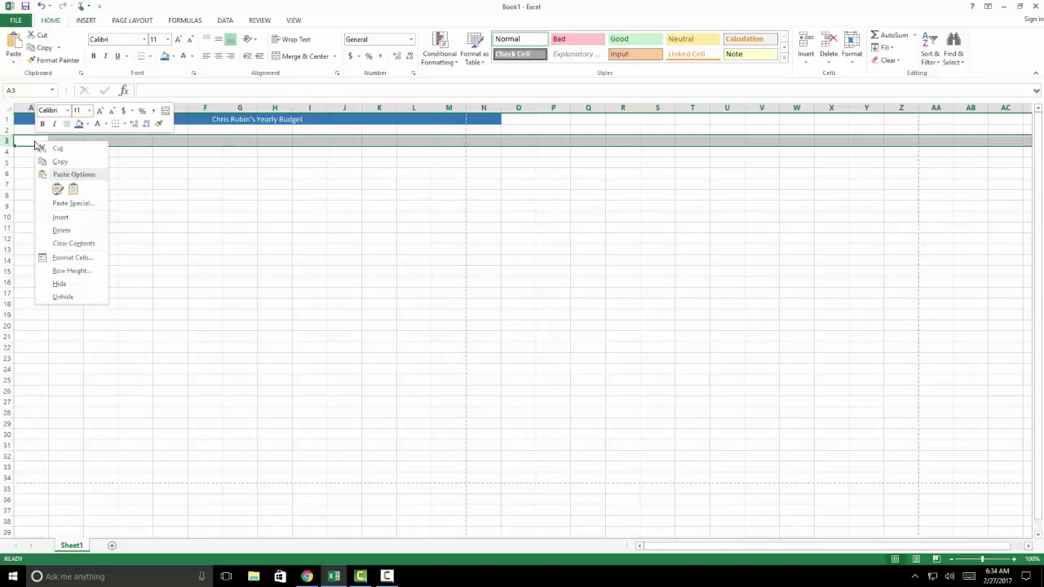
{"action": "left_click", "coordinate": [81, 258]}
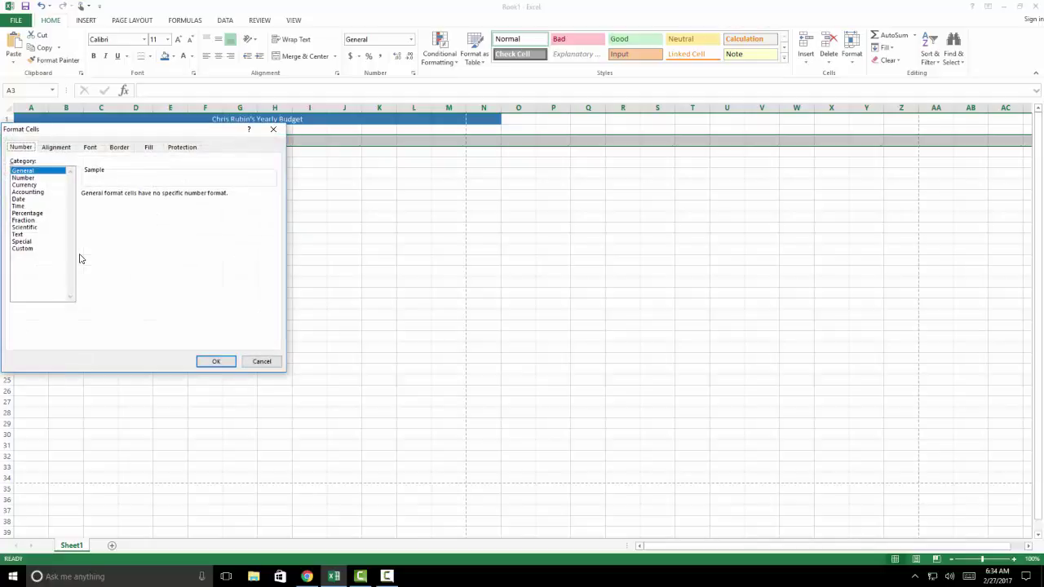
{"action": "left_click", "coordinate": [55, 148]}
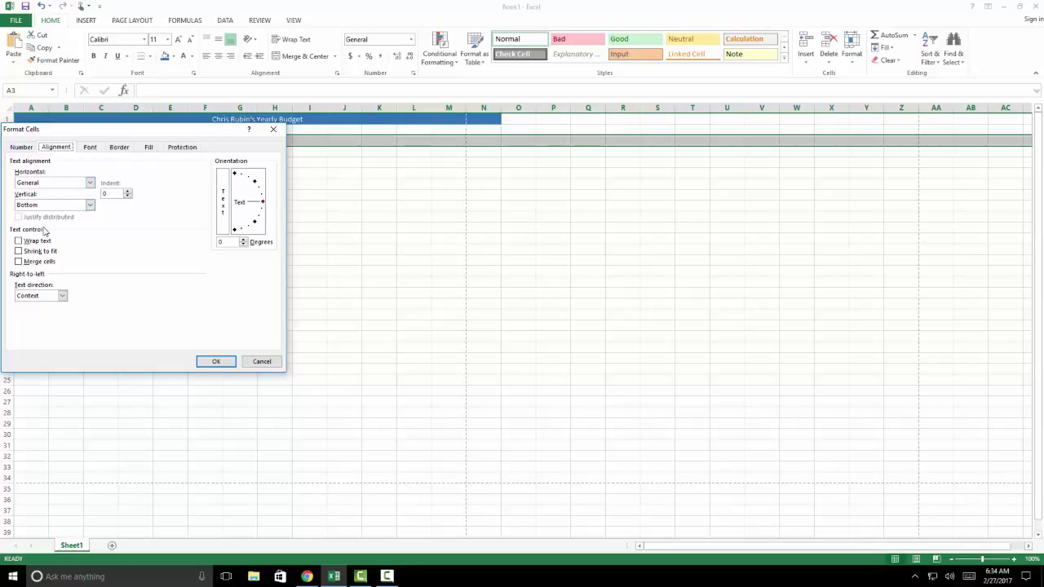
{"action": "left_click", "coordinate": [19, 241]}
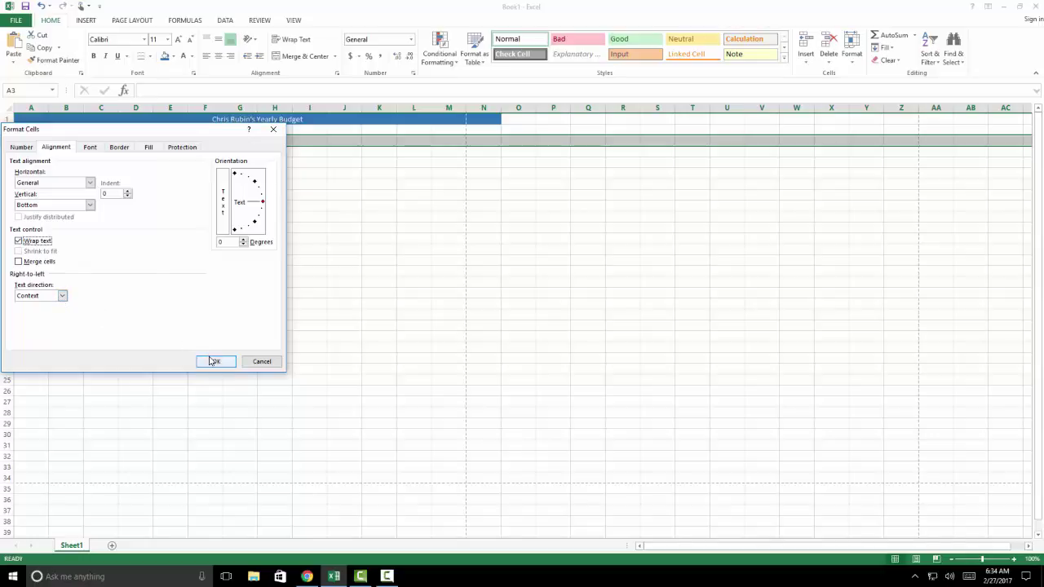
{"action": "left_click", "coordinate": [212, 361]}
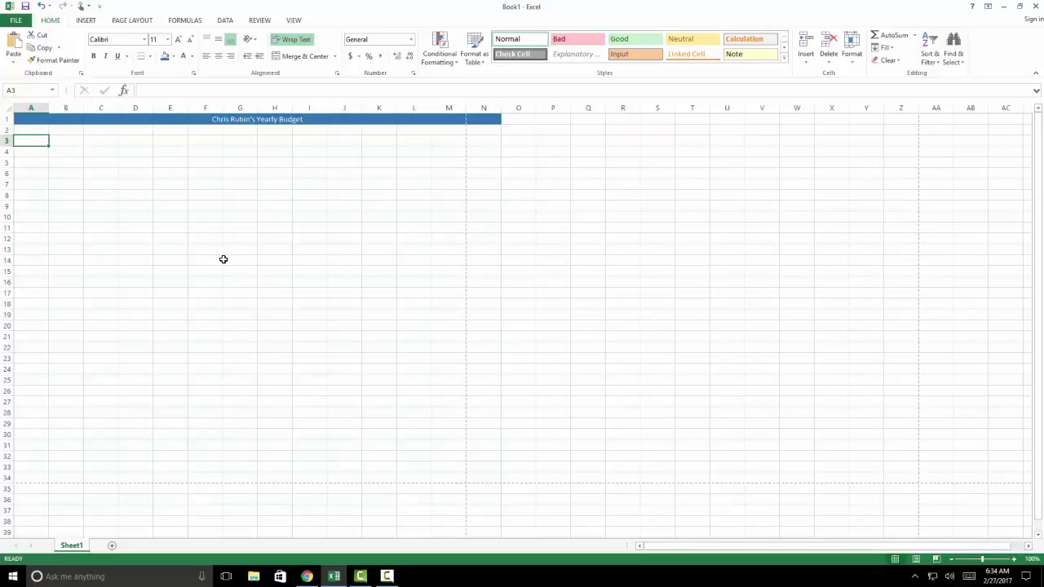
Enter headers Month, Rent, Electric, Gas, Water, Home Internet/Cable and Cell Phone in A3:G3
{"action": "type", "text": "Month"}
{"action": "key", "text": "Tab"}
{"action": "type", "text": "Rent"}
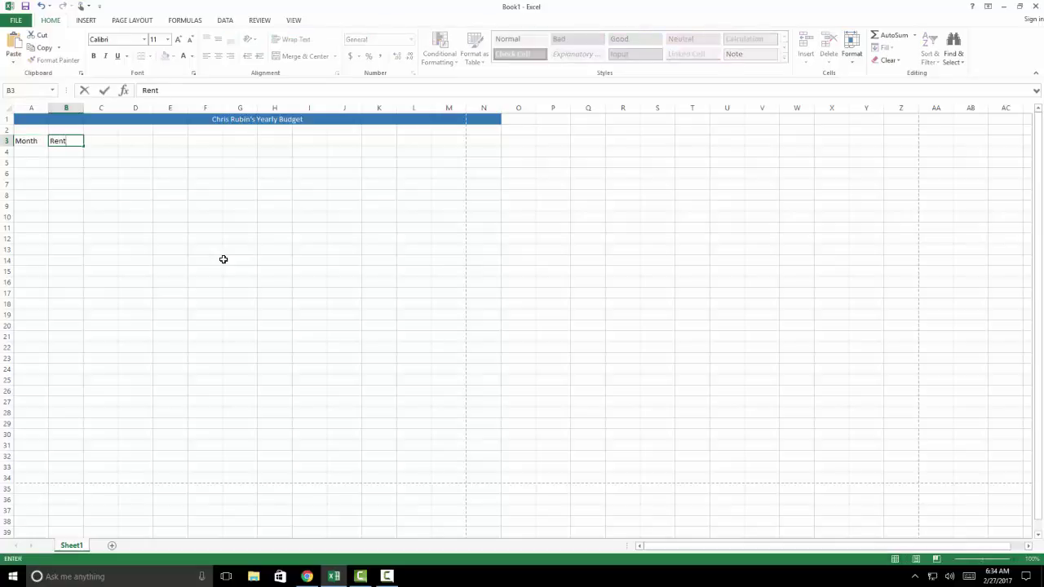
{"action": "key", "text": "Tab"}
{"action": "type", "text": "Elect"}
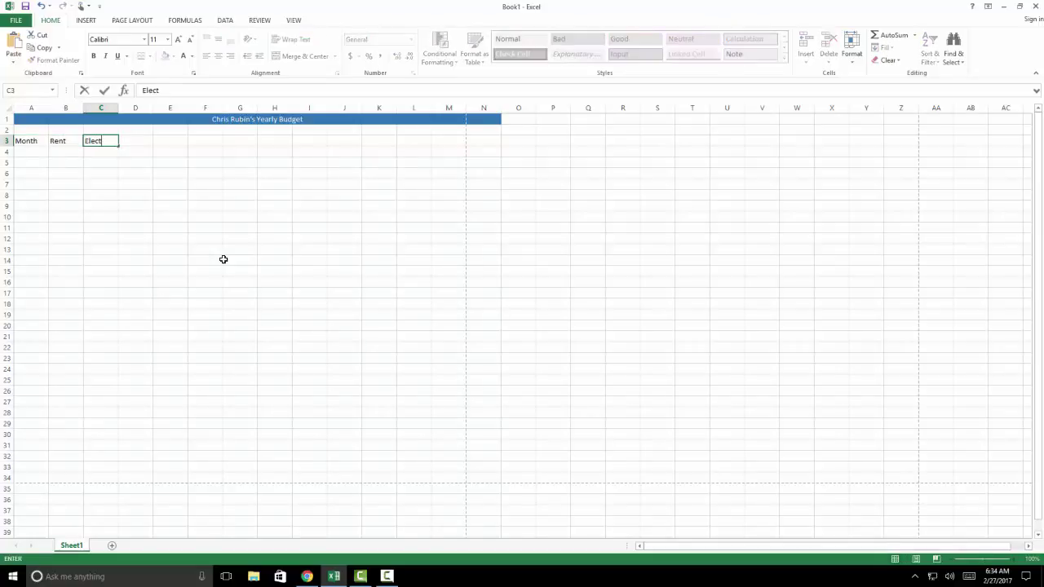
{"action": "type", "text": "ric"}
{"action": "key", "text": "Tab"}
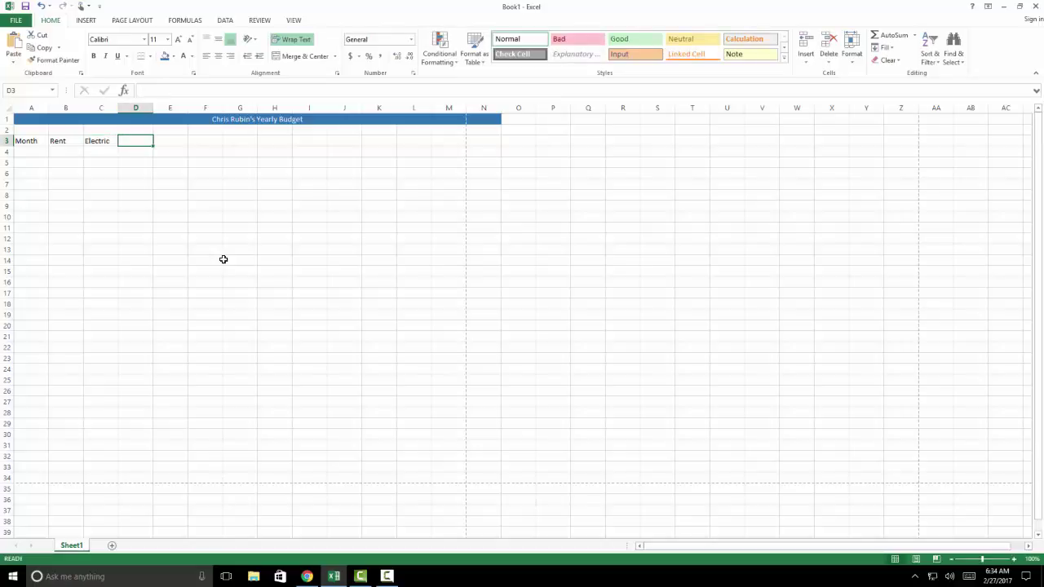
{"action": "type", "text": "Gas"}
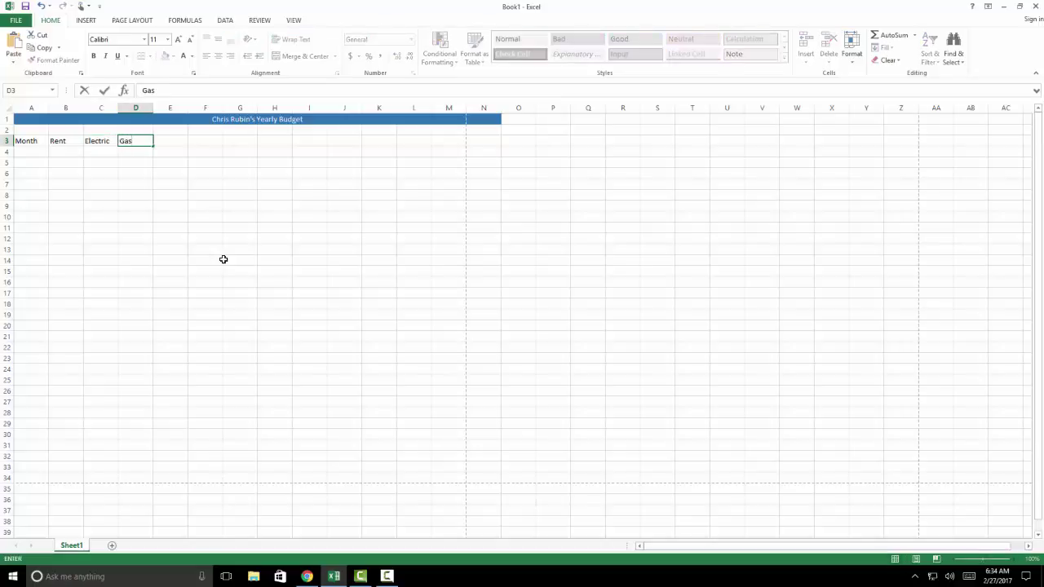
{"action": "key", "text": "Tab"}
{"action": "type", "text": "Water"}
{"action": "key", "text": "Tab"}
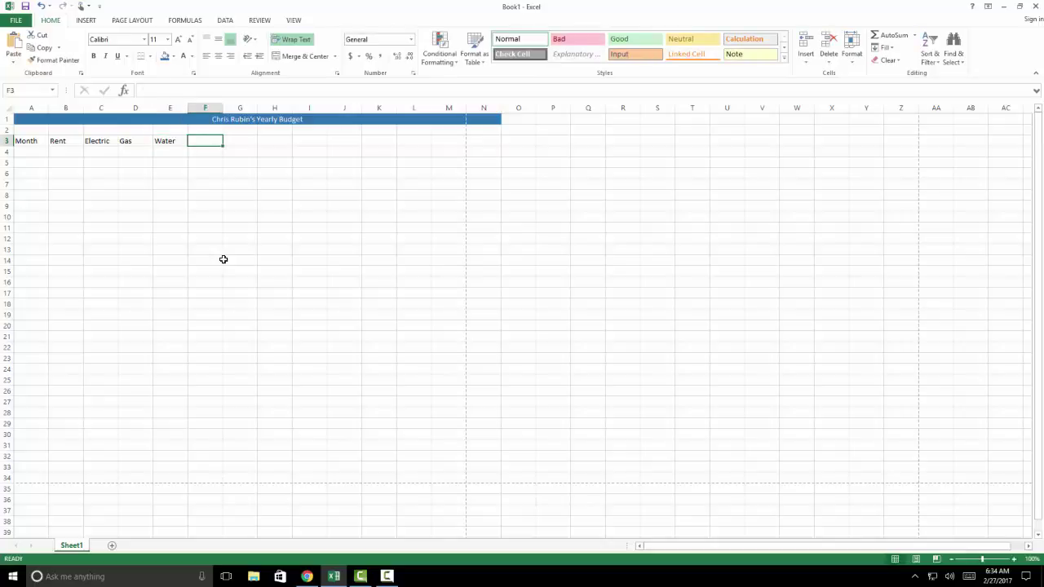
{"action": "type", "text": "Ho"}
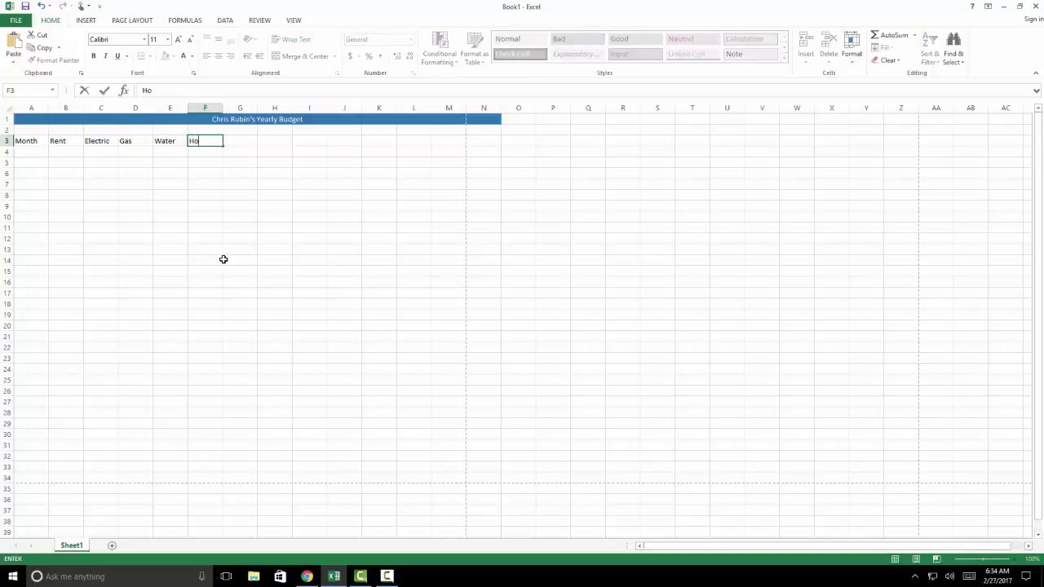
{"action": "type", "text": "me Internet/Cable"}
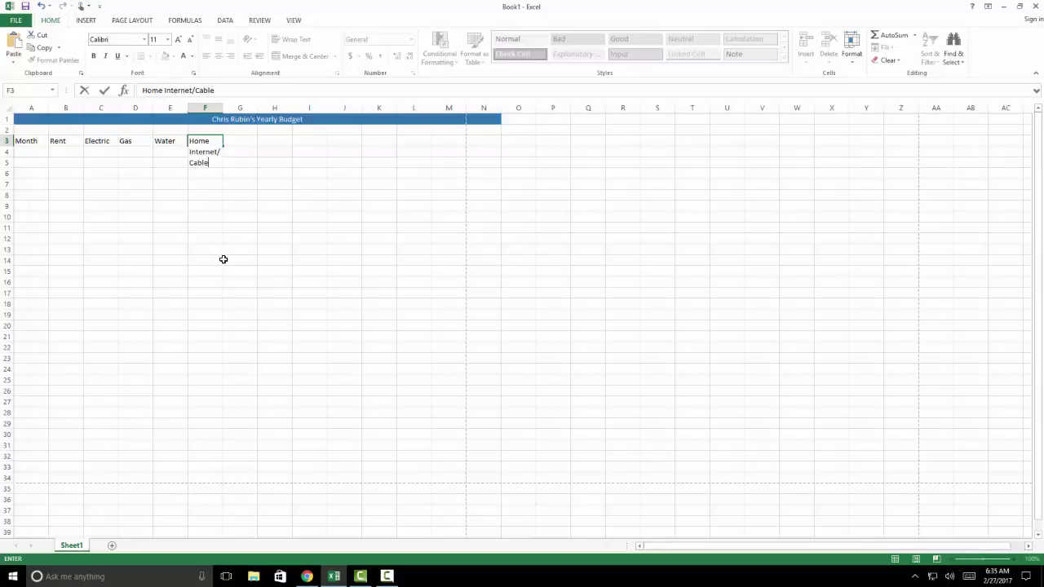
{"action": "key", "text": "Tab"}
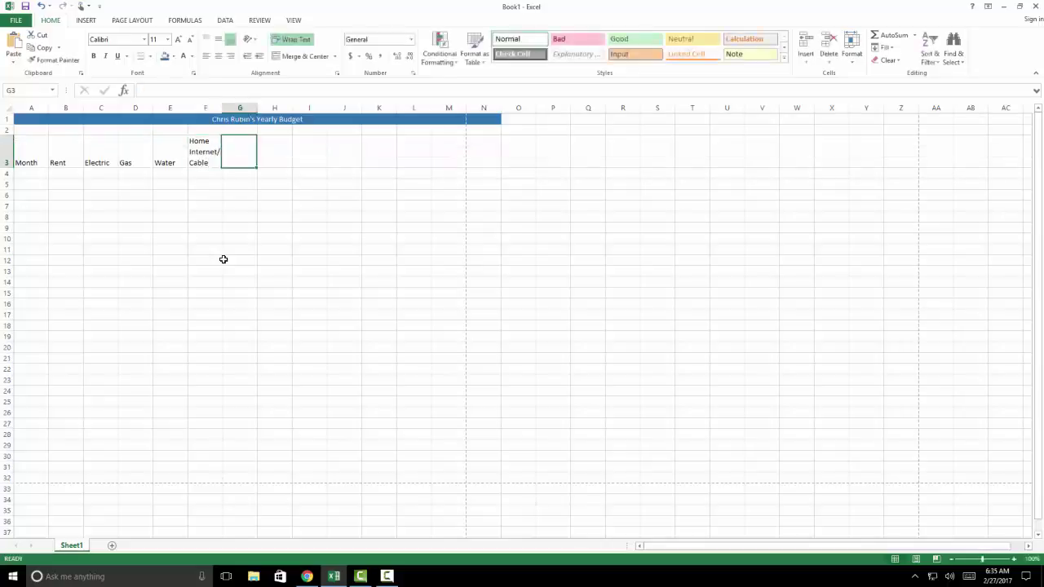
{"action": "type", "text": "Cell Phone"}
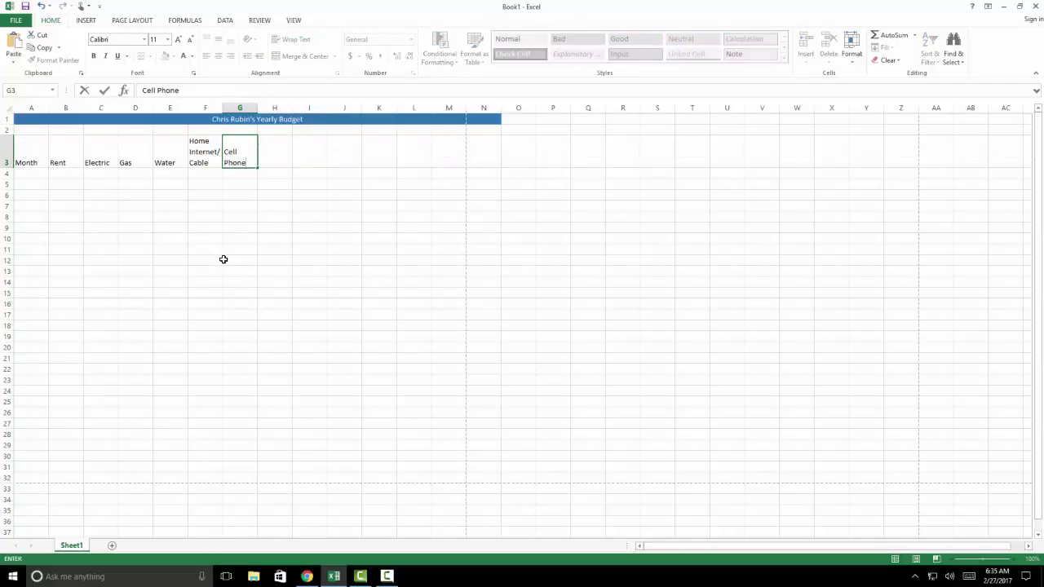
{"action": "key", "text": "Tab"}
Enter Car Gas, Car Insurance, Food, Entertainment, Total Expenses, Income/Month and Savings/Month in H3:N3
{"action": "type", "text": "Car Ga"}
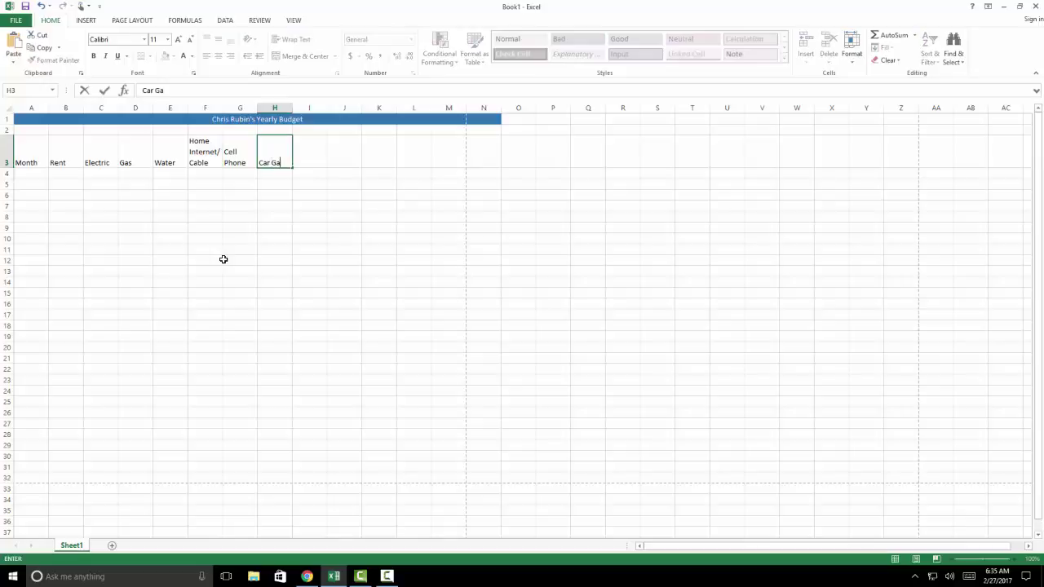
{"action": "type", "text": "s"}
{"action": "key", "text": "Tab"}
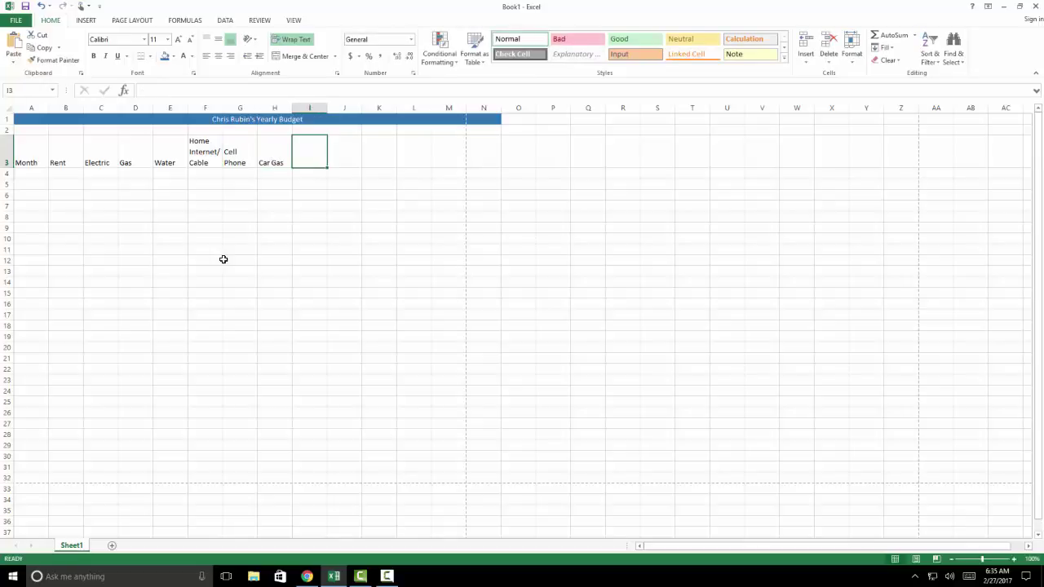
{"action": "type", "text": "Car Ins"}
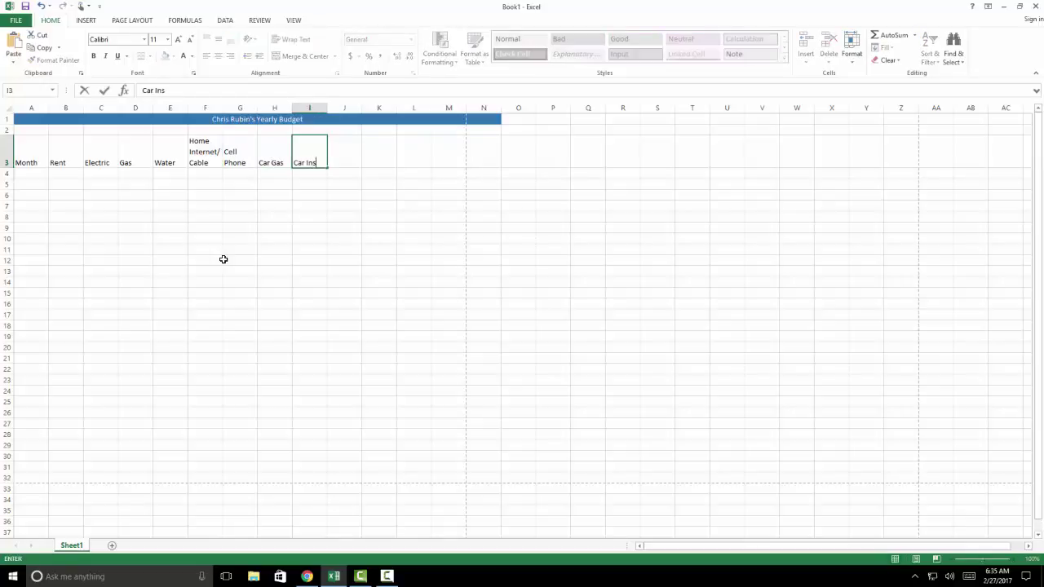
{"action": "type", "text": "urance"}
{"action": "key", "text": "Tab"}
{"action": "type", "text": "Food"}
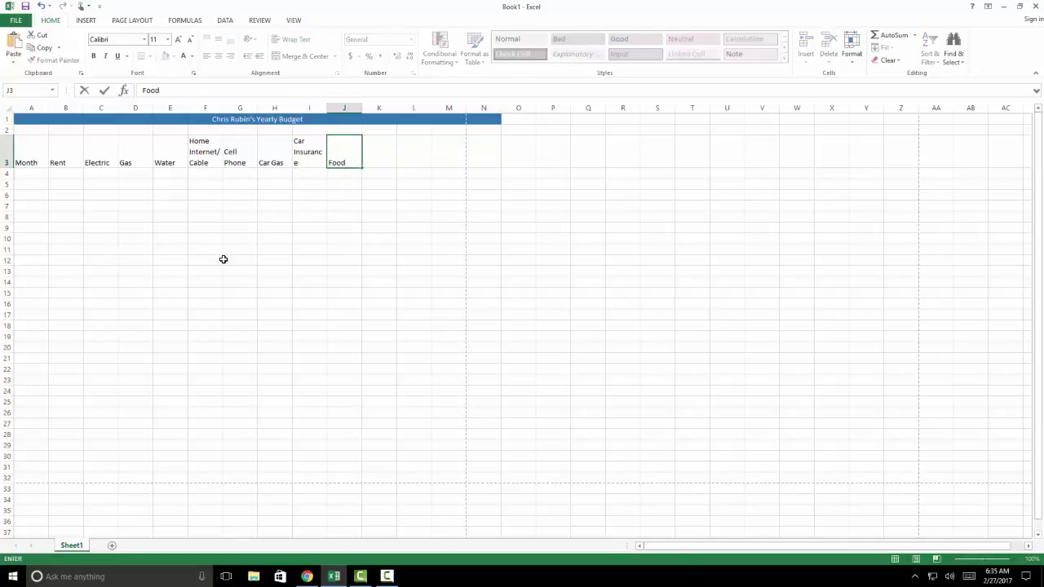
{"action": "key", "text": "Tab"}
{"action": "type", "text": "Enter"}
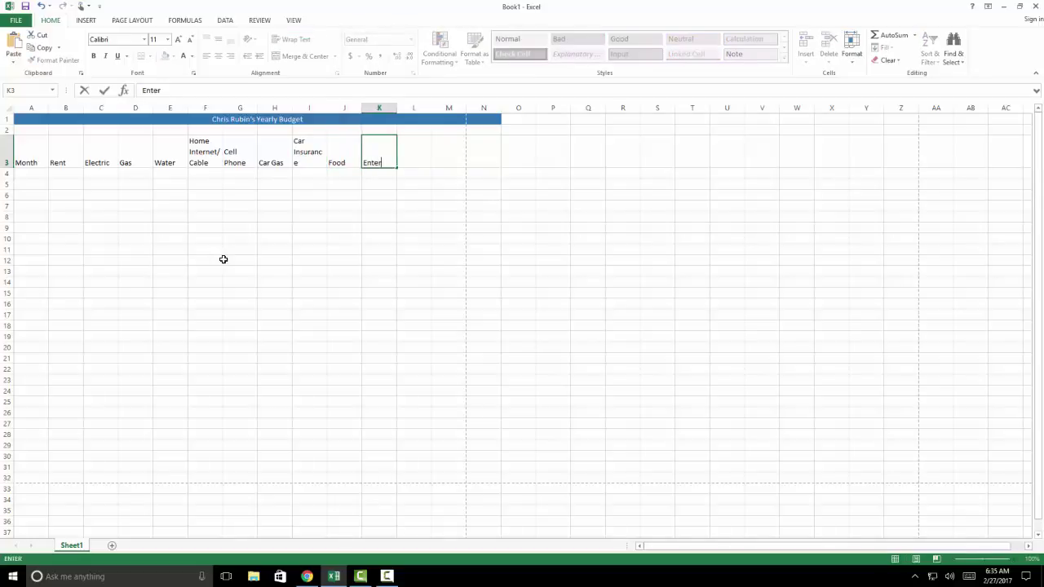
{"action": "type", "text": "tainment"}
{"action": "key", "text": "ctrl+Return"}
{"action": "key", "text": "Tab"}
{"action": "type", "text": "Total"}
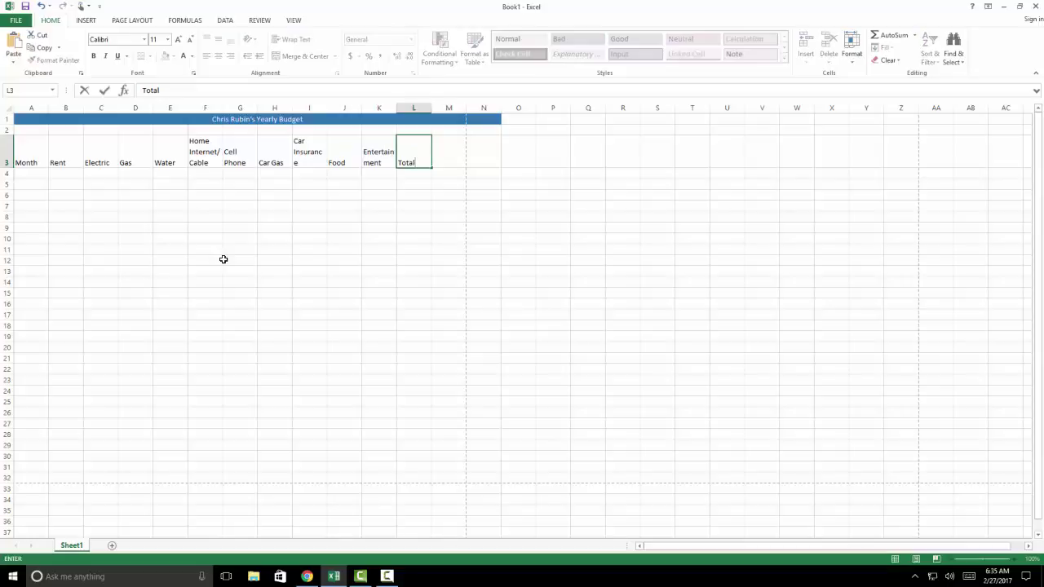
{"action": "type", "text": " Expenses"}
{"action": "key", "text": "Tab"}
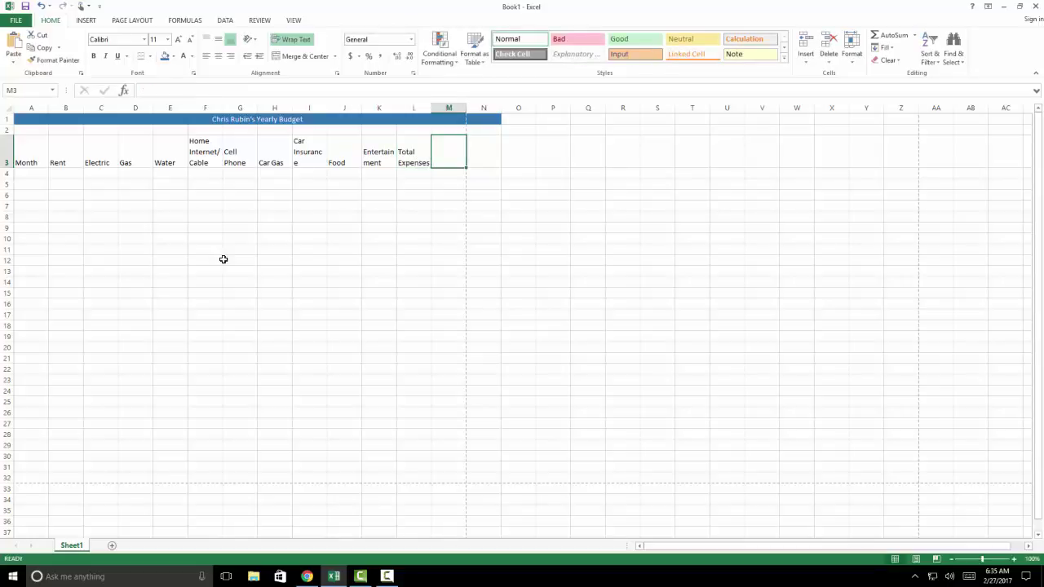
{"action": "type", "text": "Income/ "}
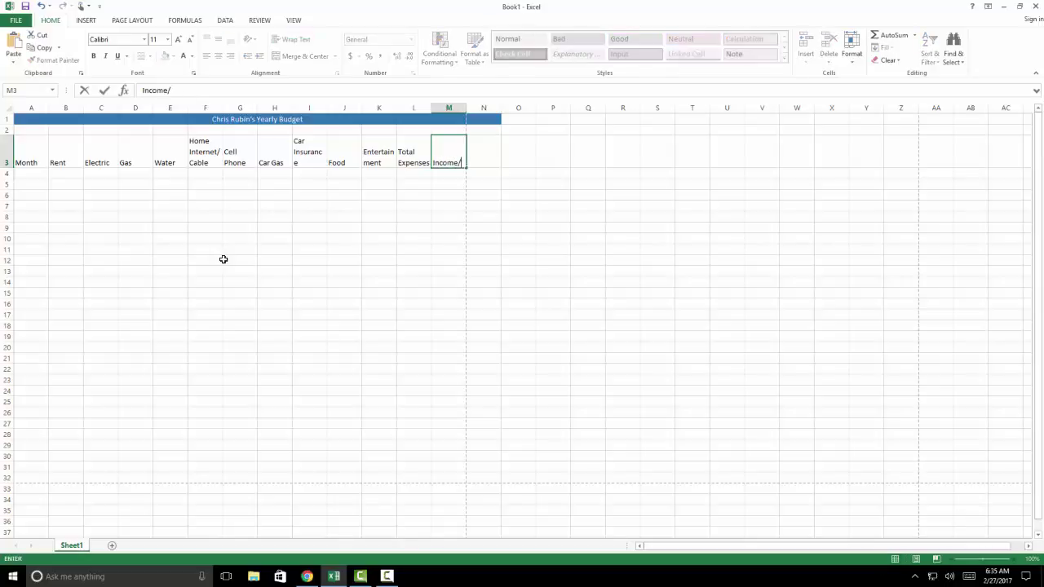
{"action": "type", "text": "Month"}
{"action": "key", "text": "BackSpace"}
{"action": "type", "text": "th"}
{"action": "key", "text": "Tab"}
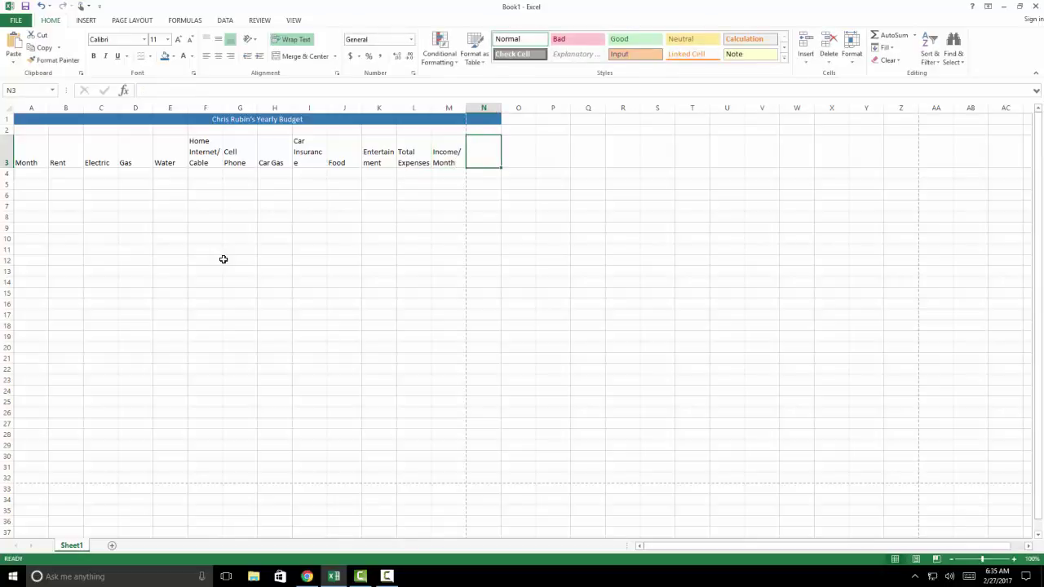
{"action": "type", "text": "Savings/Month"}
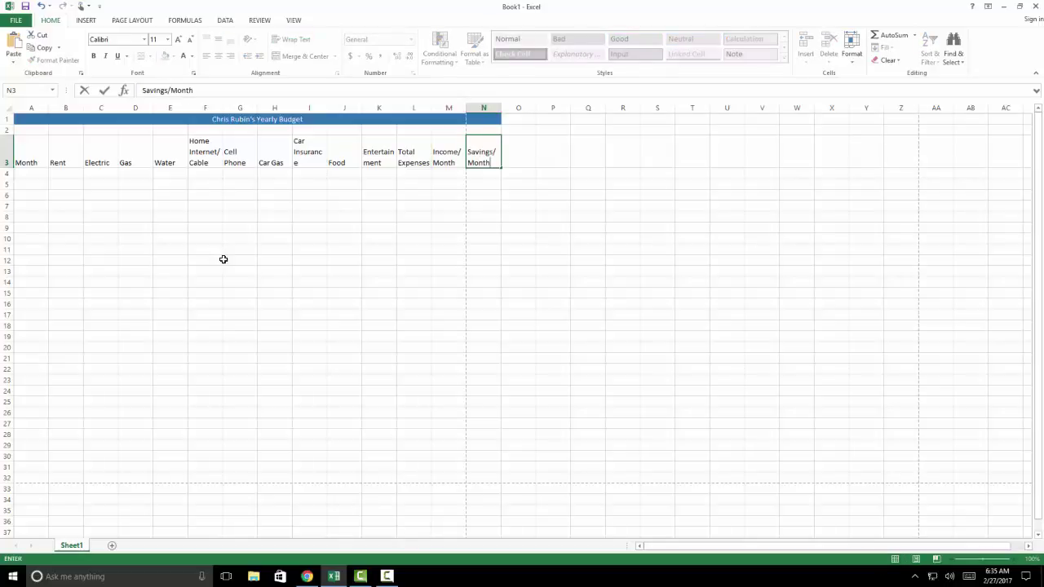
Enter January in A4 and February in A5
{"action": "left_click", "coordinate": [28, 173]}
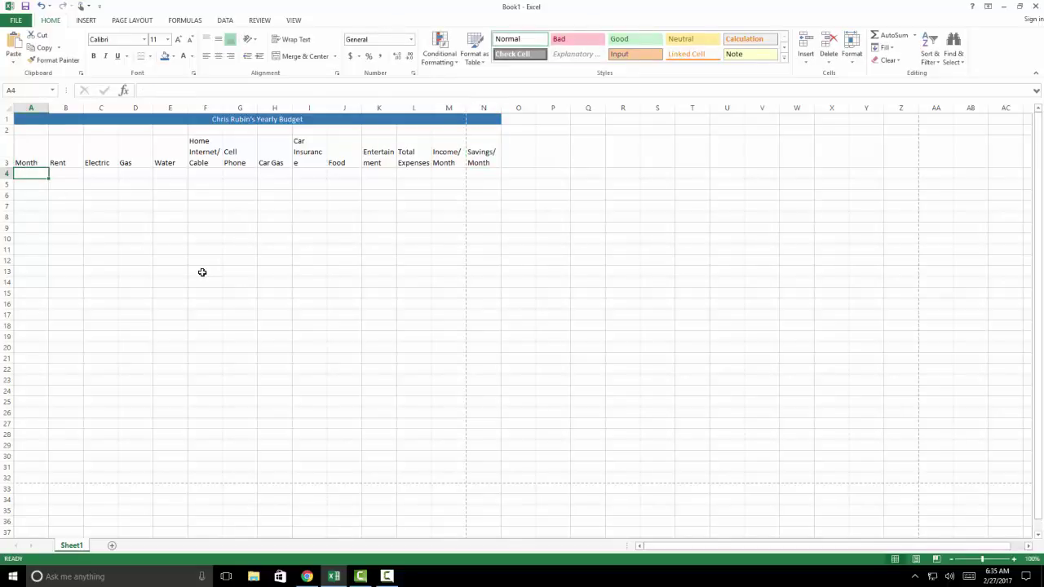
{"action": "type", "text": "Janary"}
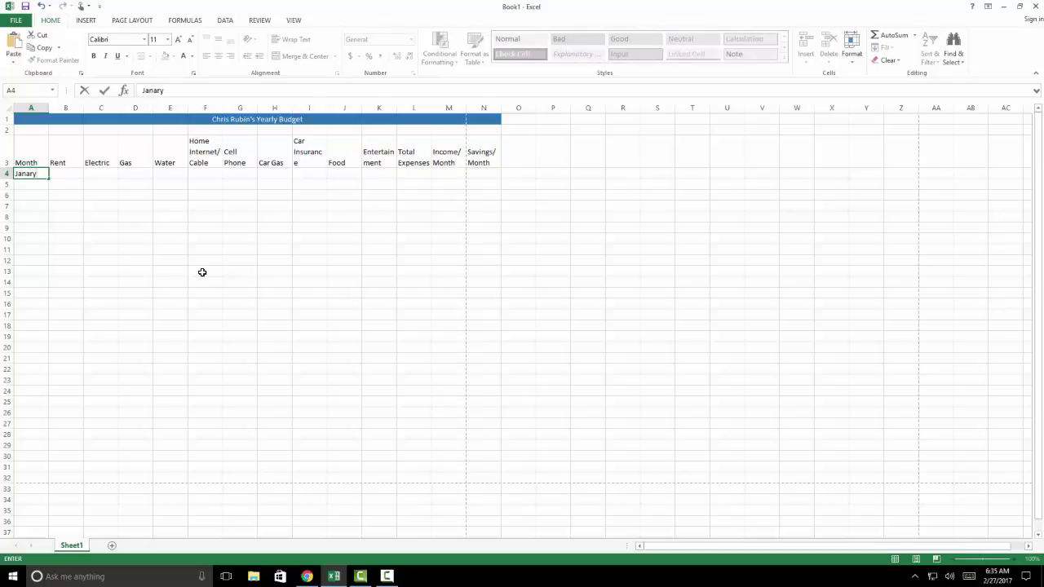
{"action": "key", "text": "BackSpace"}
{"action": "key", "text": "BackSpace"}
{"action": "type", "text": "u"}
{"action": "key", "text": "BackSpace"}
{"action": "key", "text": "BackSpace"}
{"action": "type", "text": "uary"}
{"action": "key", "text": "Return"}
{"action": "type", "text": "Februaray"}
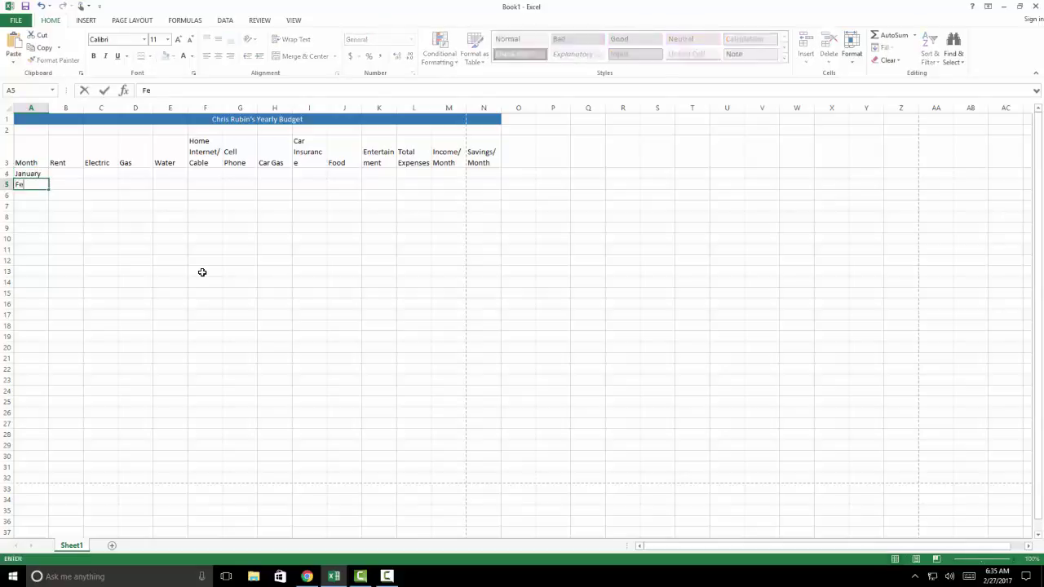
{"action": "key", "text": "BackSpace"}
{"action": "key", "text": "BackSpace"}
{"action": "key", "text": "Return"}
Fill the month series from A4:A5 down to December in A15
{"action": "left_click_drag", "start_coordinate": [38, 173], "coordinate": [38, 295]}
{"action": "key", "text": "ctrl+z"}
{"action": "left_click", "coordinate": [101, 259]}
{"action": "left_click_drag", "start_coordinate": [44, 171], "coordinate": [33, 185]}
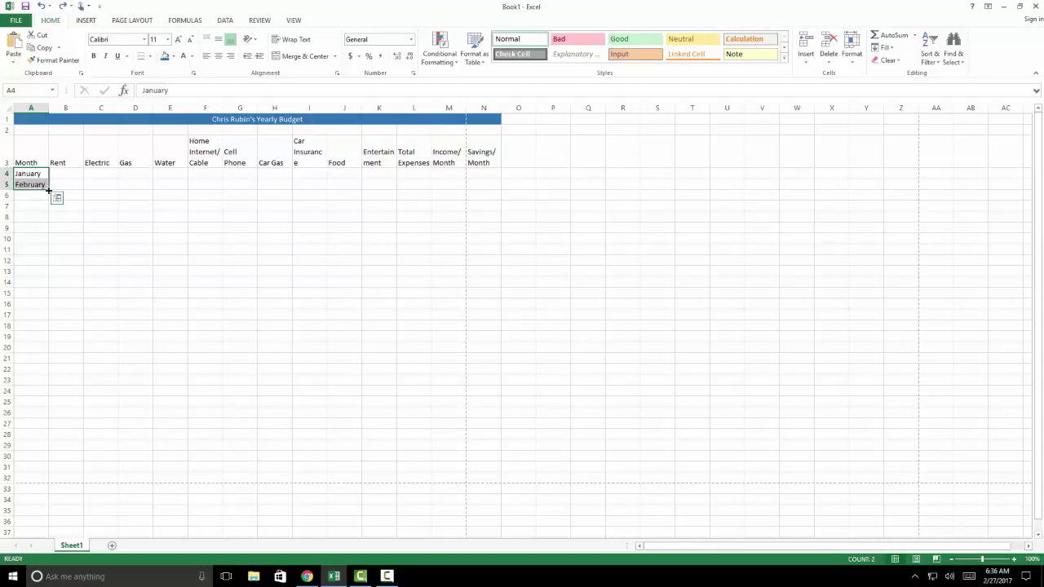
{"action": "left_click_drag", "start_coordinate": [49, 190], "coordinate": [49, 297]}
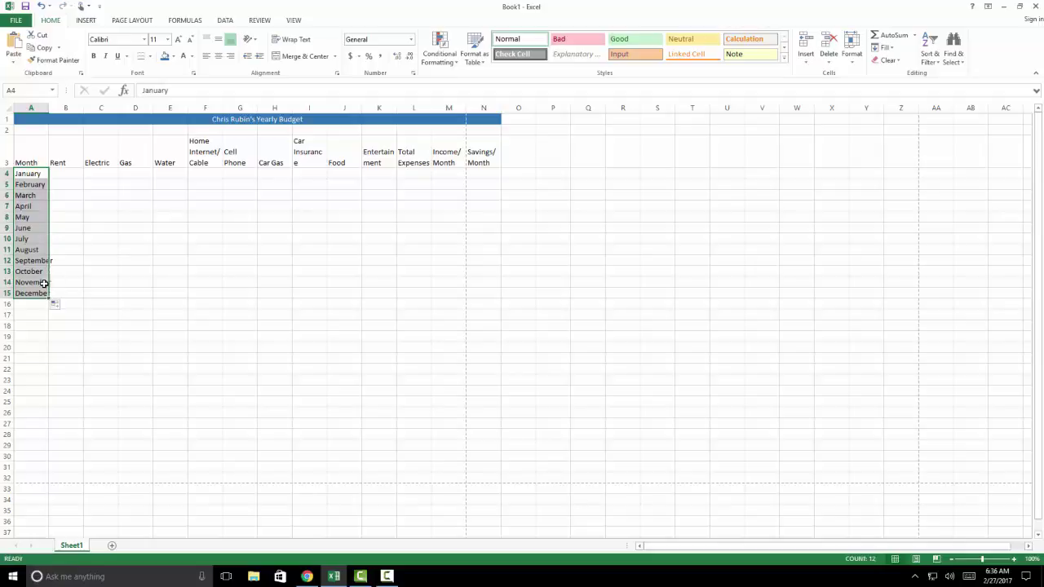
Enter 'Total' in A17, then 'Number of hours worked per week', 'Weeks per year worked' and 'Rate of Pay' below
{"action": "left_click", "coordinate": [34, 315]}
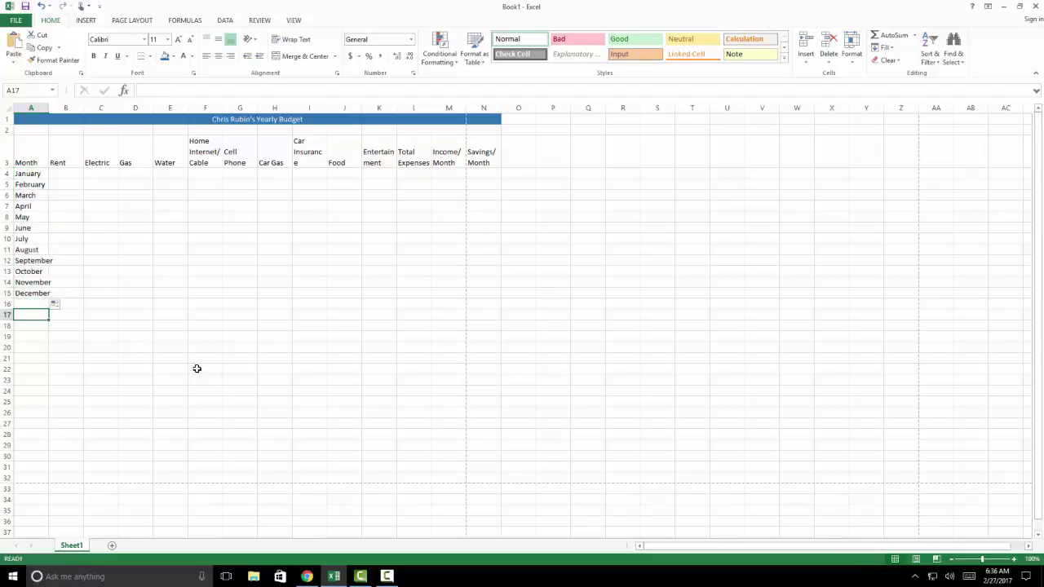
{"action": "type", "text": "Totals"}
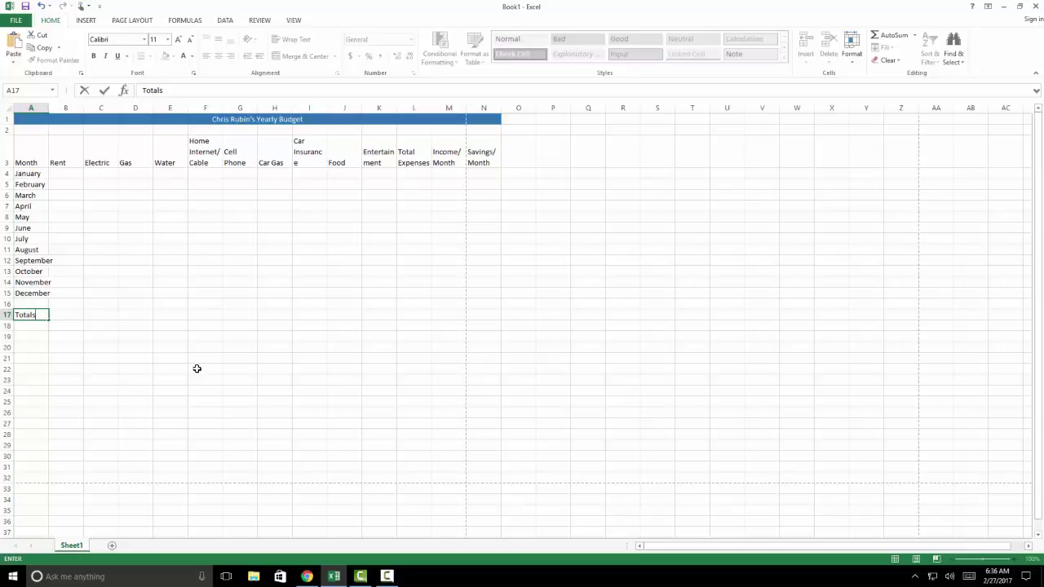
{"action": "key", "text": "Return"}
{"action": "key", "text": "Return"}
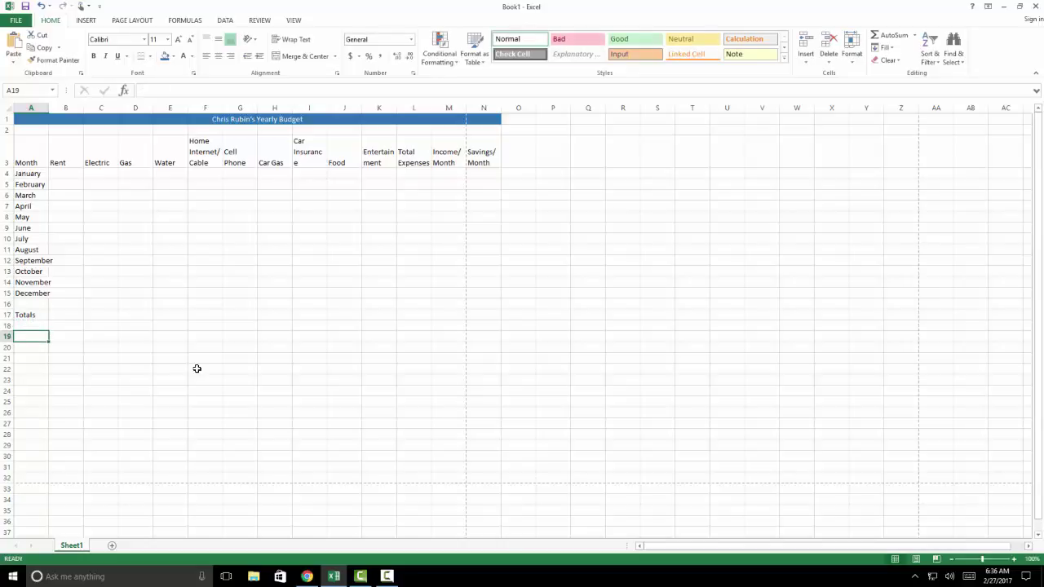
{"action": "type", "text": "Number"}
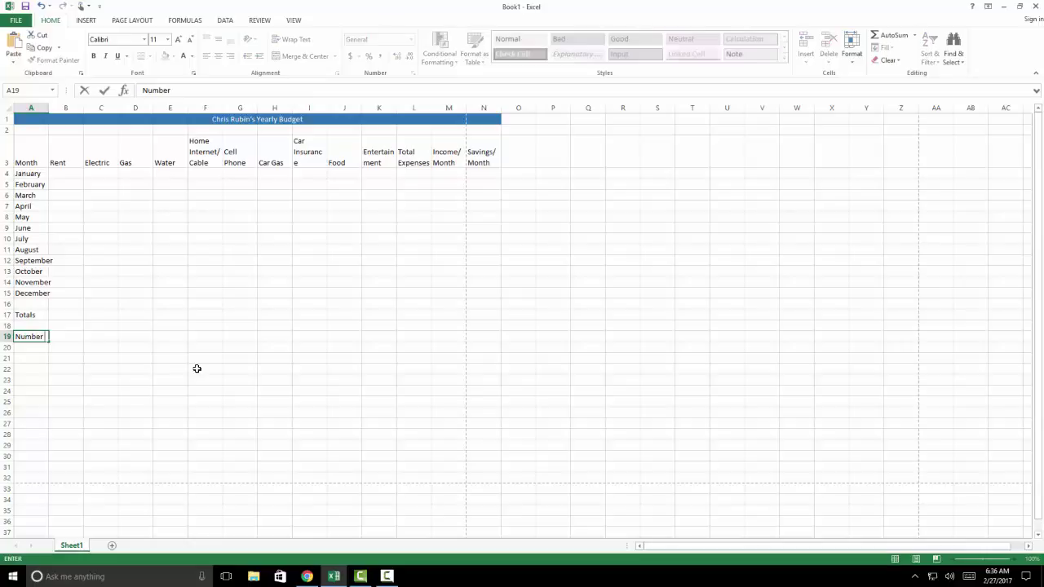
{"action": "type", "text": " of hours worked per week"}
{"action": "key", "text": "Return"}
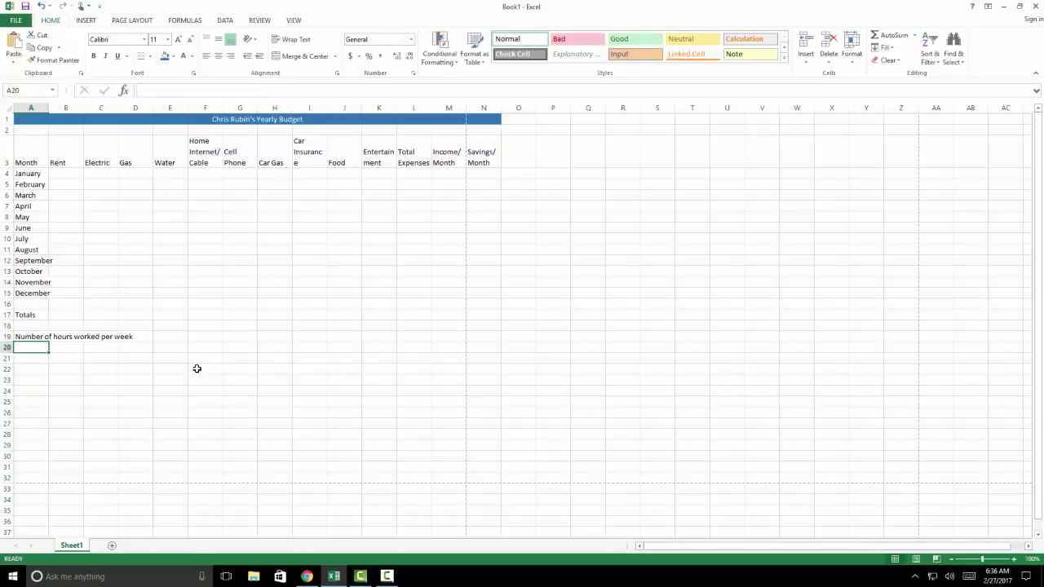
{"action": "type", "text": "Week"}
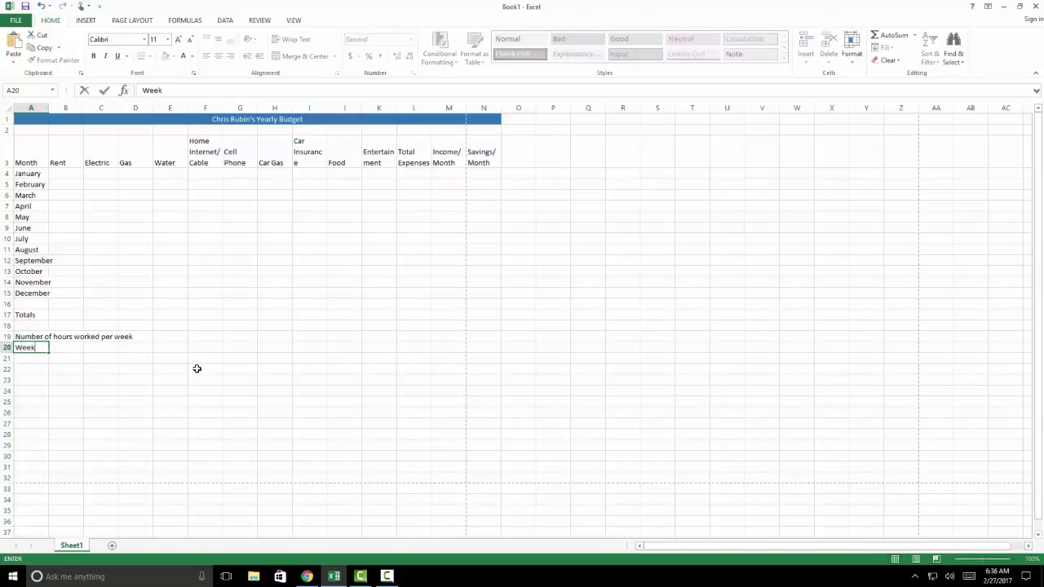
{"action": "type", "text": "s per year worked"}
{"action": "key", "text": "Return"}
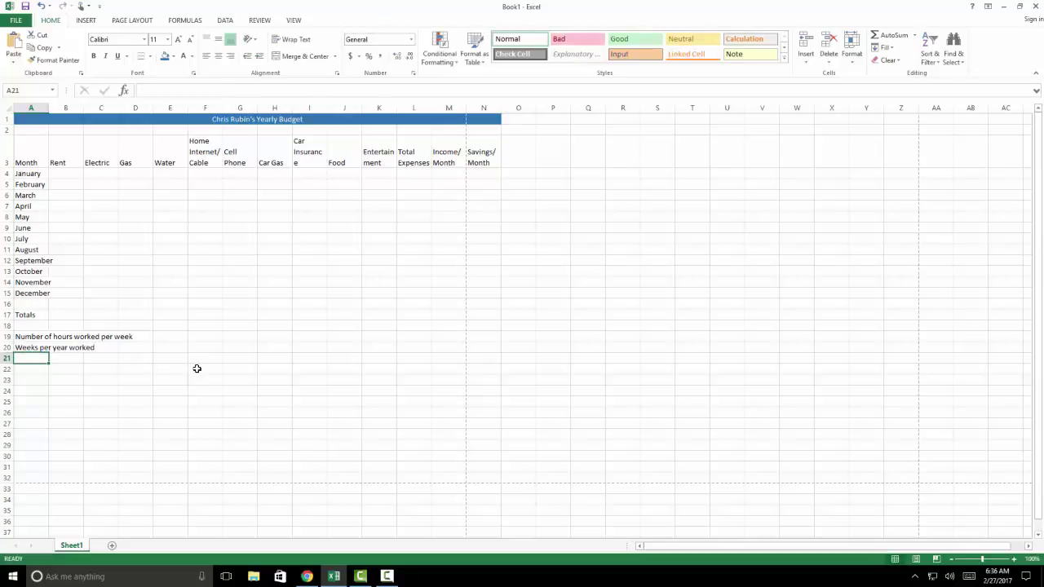
{"action": "type", "text": "Rate of Pay"}
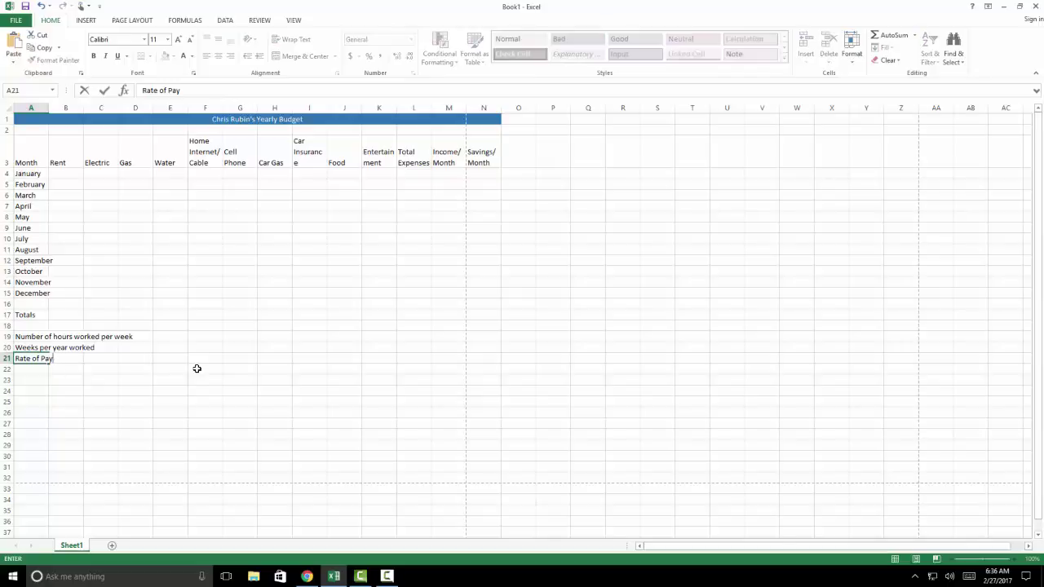
{"action": "left_click", "coordinate": [197, 368]}
{"action": "left_click_drag", "start_coordinate": [35, 334], "coordinate": [37, 354]}
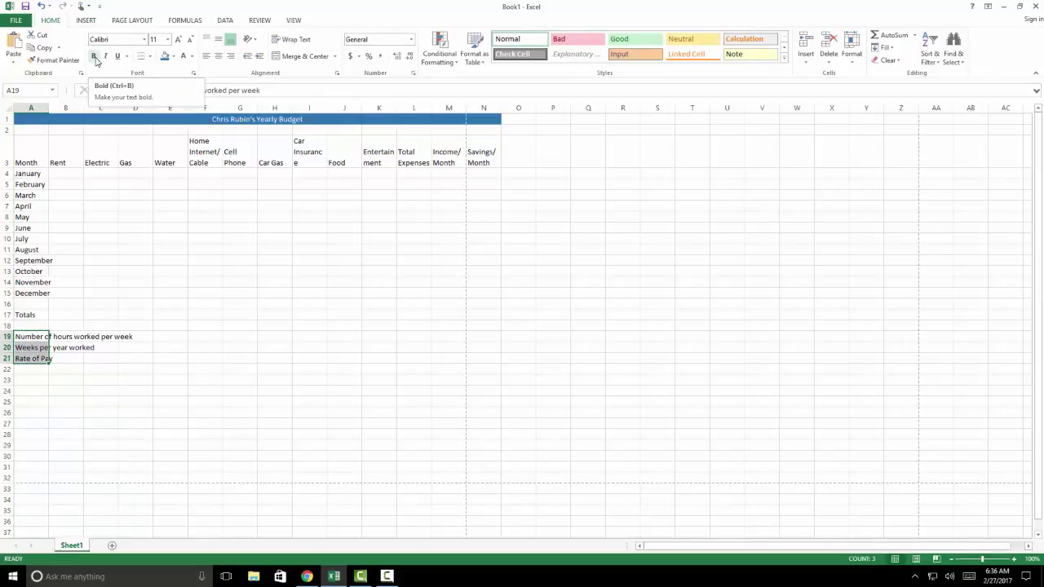
{"action": "left_click", "coordinate": [96, 57]}
{"action": "left_click", "coordinate": [70, 349]}
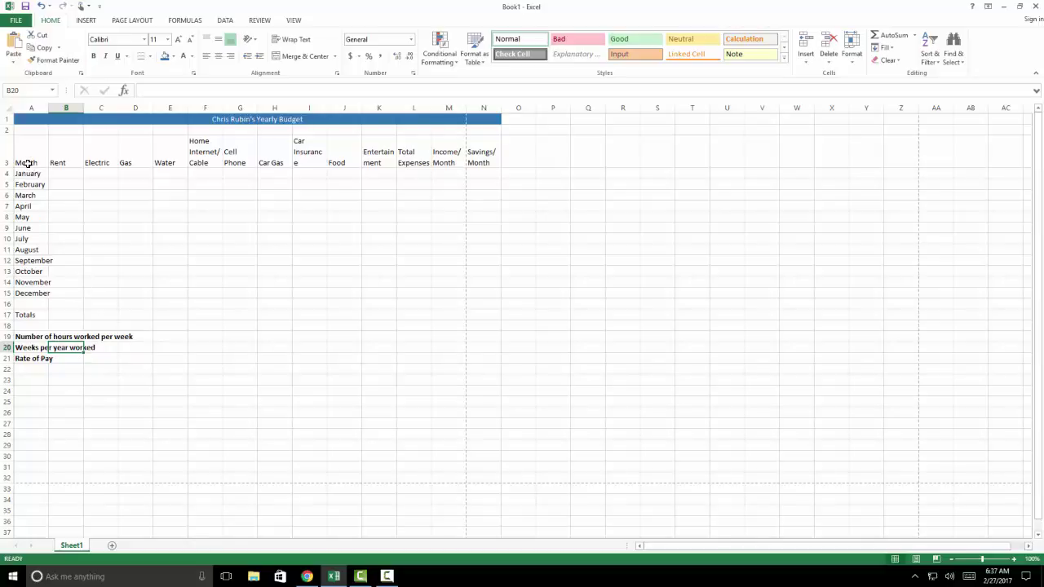
{"action": "left_click_drag", "start_coordinate": [28, 163], "coordinate": [471, 356]}
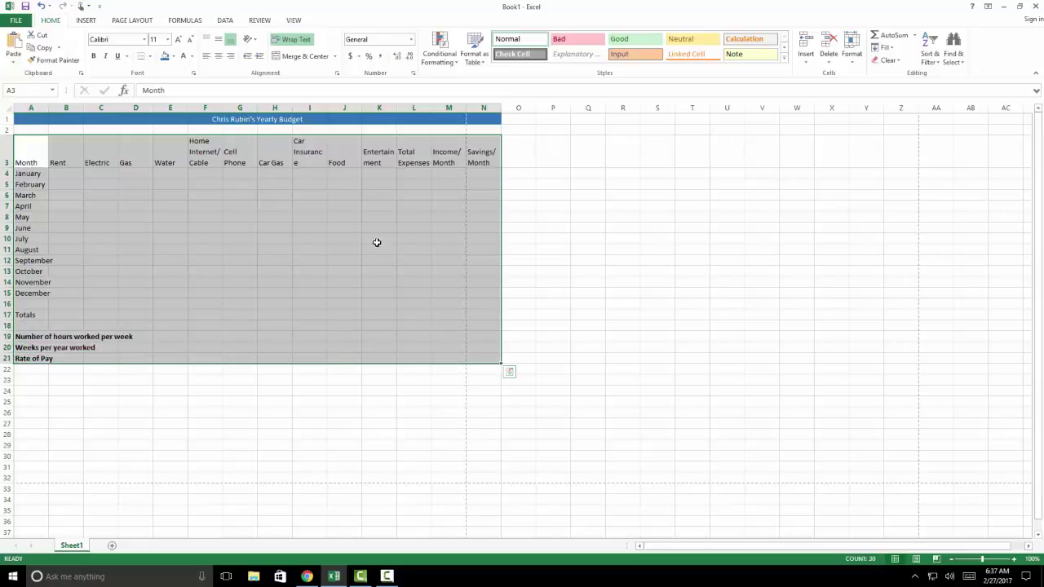
{"action": "left_click", "coordinate": [144, 39]}
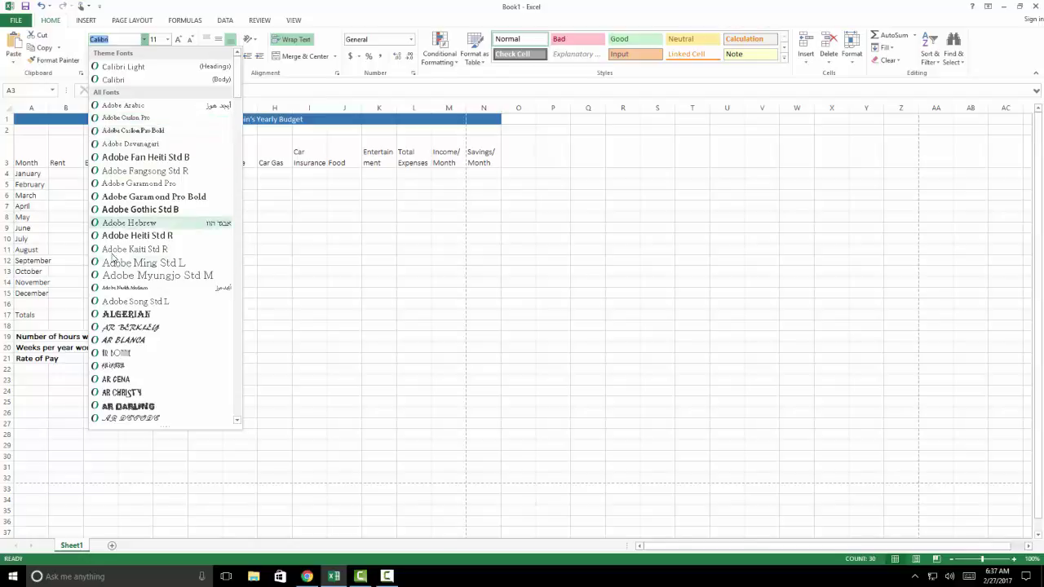
{"action": "scroll", "coordinate": [120, 303], "scroll_direction": "down", "scroll_amount": 4}
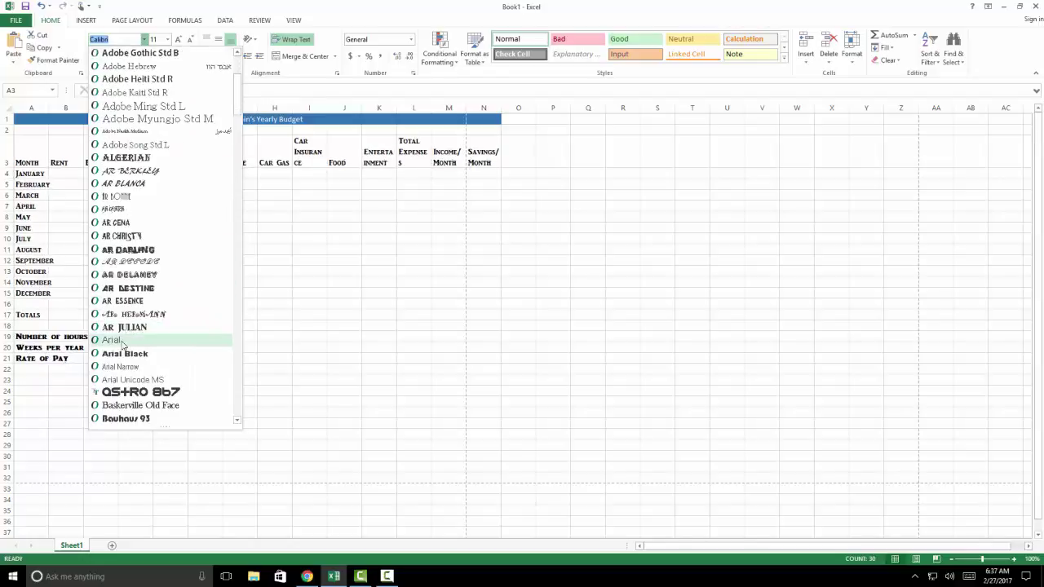
{"action": "left_click", "coordinate": [121, 341]}
{"action": "left_click", "coordinate": [155, 41]}
{"action": "key", "text": "Escape"}
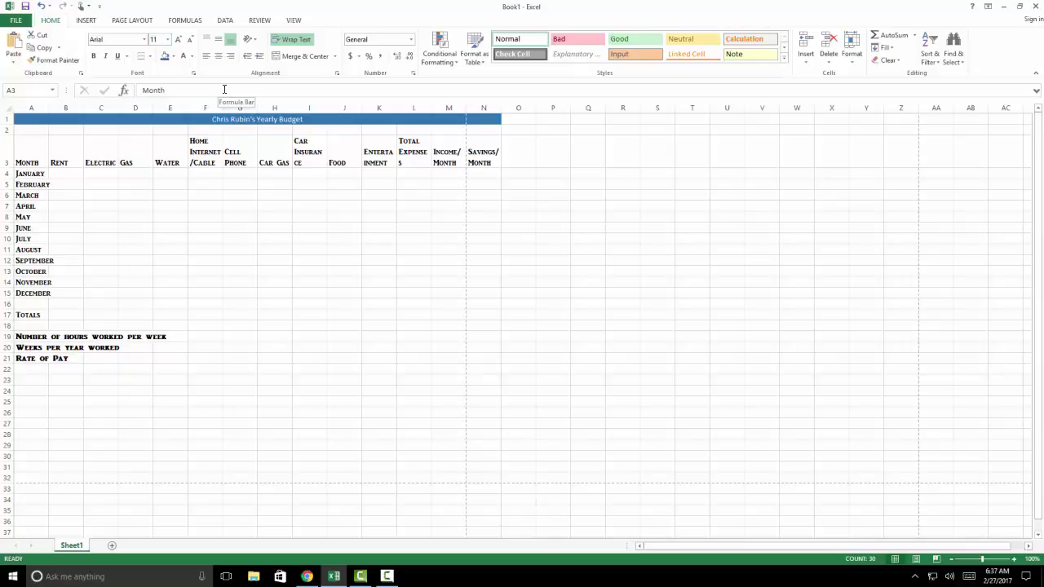
{"action": "left_click", "coordinate": [79, 206]}
{"action": "left_click", "coordinate": [62, 174]}
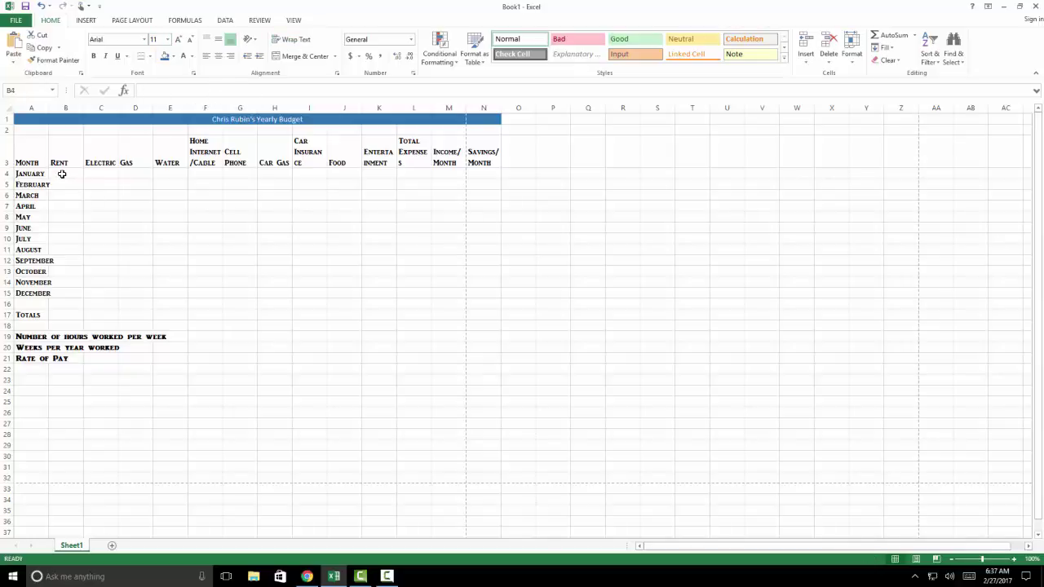
{"action": "left_click", "coordinate": [30, 163]}
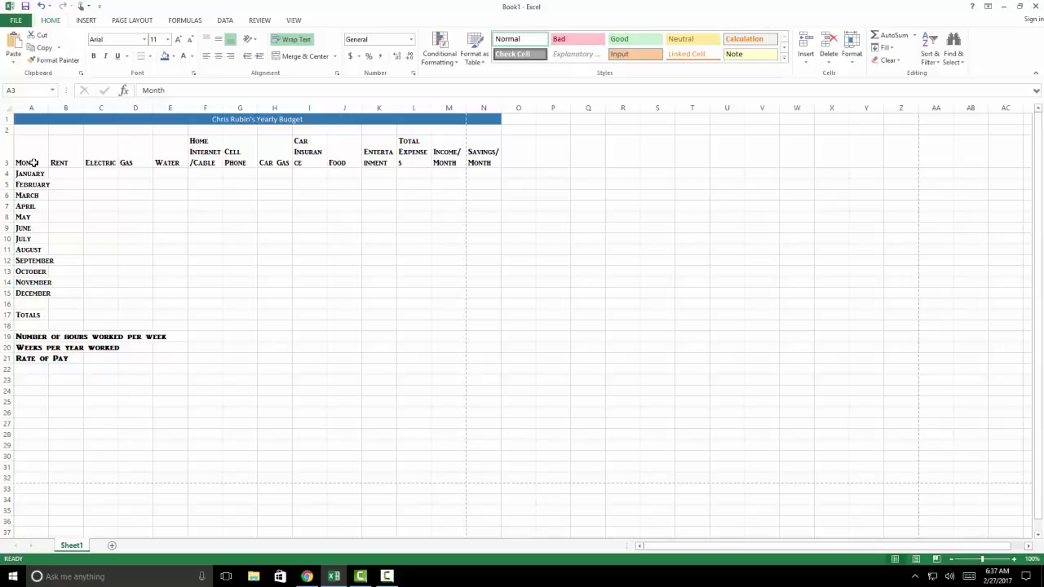
Apply a Bottom Border to the header row A3:N3, Month through Savings/Month
{"action": "left_click_drag", "start_coordinate": [24, 161], "coordinate": [482, 166]}
{"action": "left_click_drag", "start_coordinate": [42, 157], "coordinate": [479, 160]}
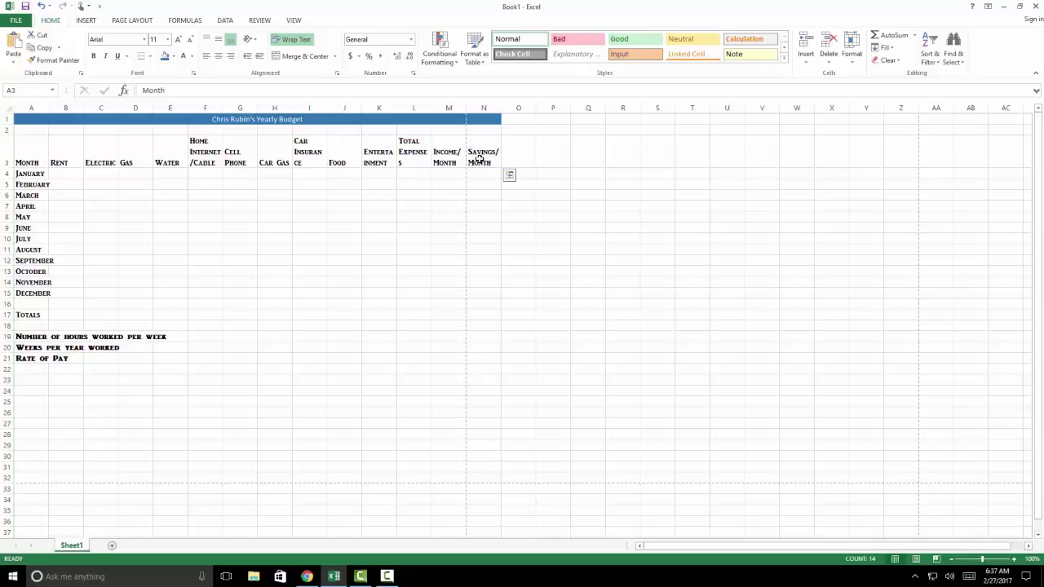
{"action": "left_click", "coordinate": [151, 57]}
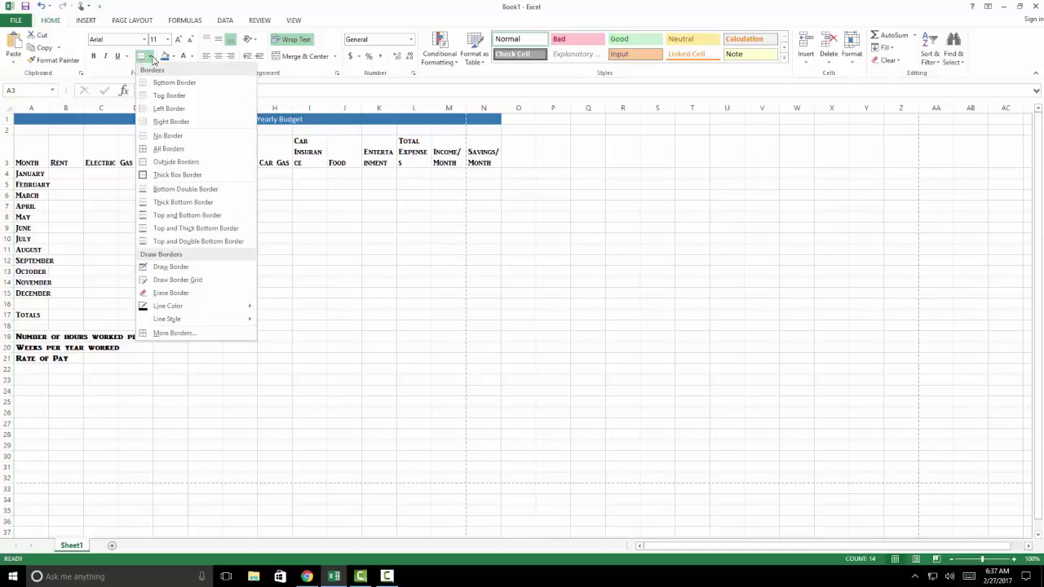
{"action": "left_click", "coordinate": [171, 82]}
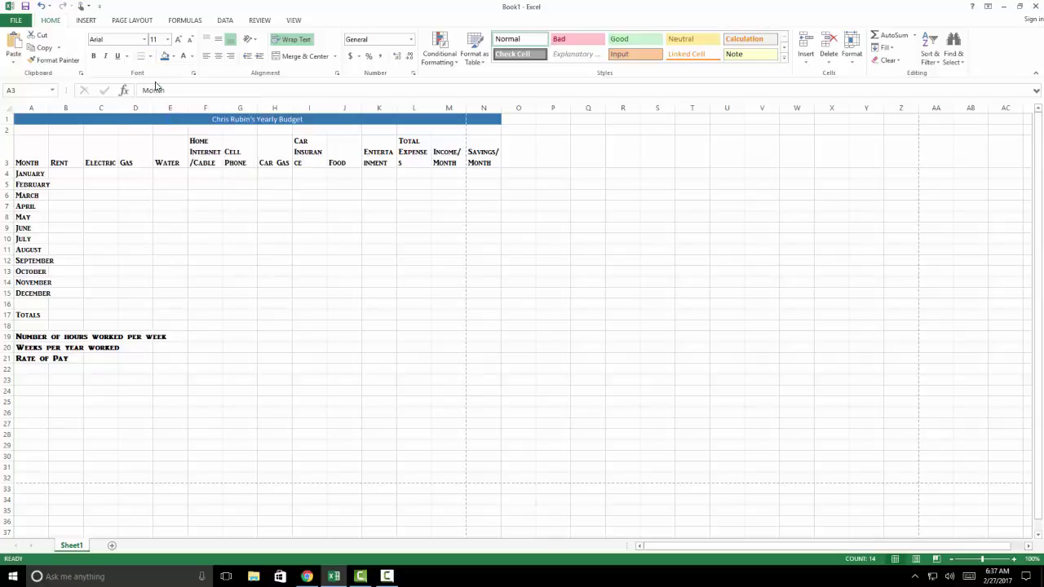
{"action": "left_click", "coordinate": [172, 229]}
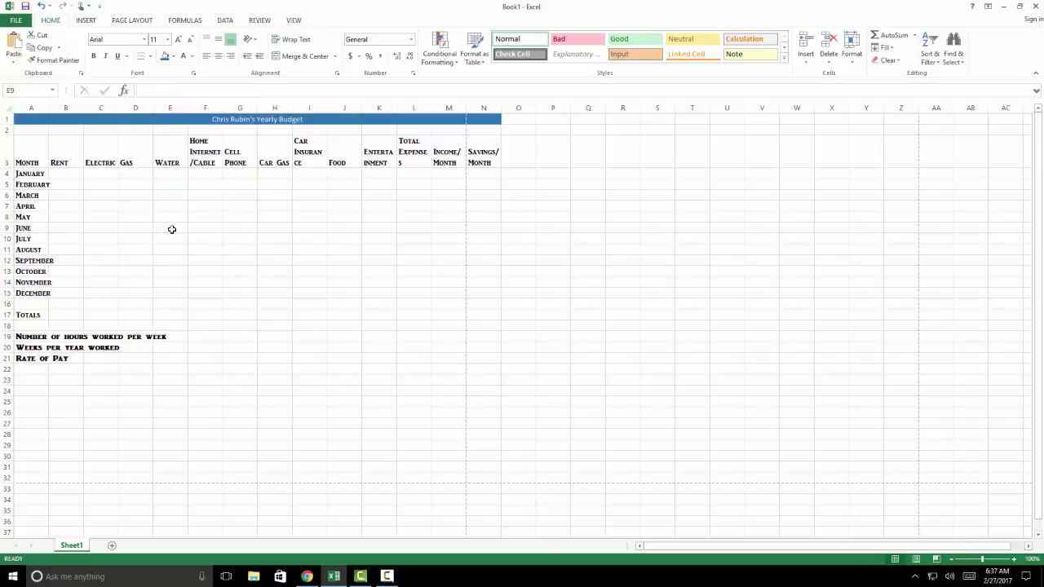
{"action": "left_click", "coordinate": [40, 207]}
{"action": "left_click", "coordinate": [385, 577]}
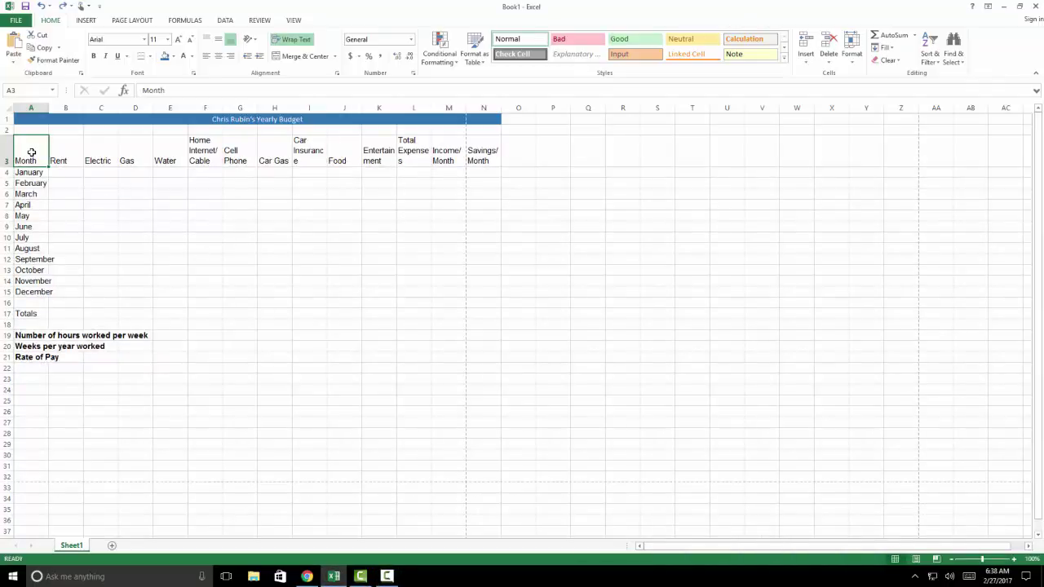
{"action": "left_click_drag", "start_coordinate": [33, 154], "coordinate": [489, 161]}
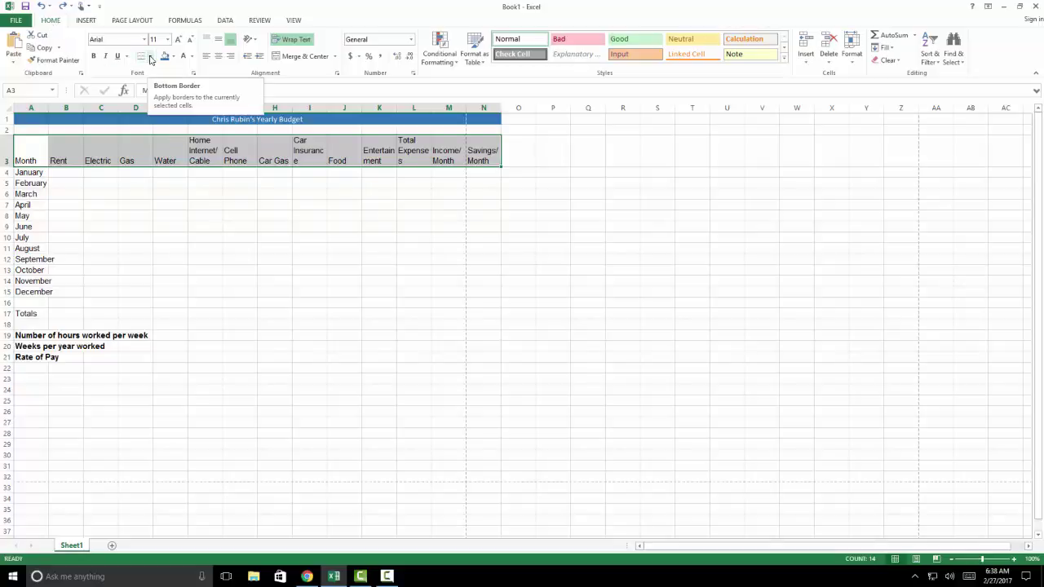
{"action": "left_click", "coordinate": [150, 57]}
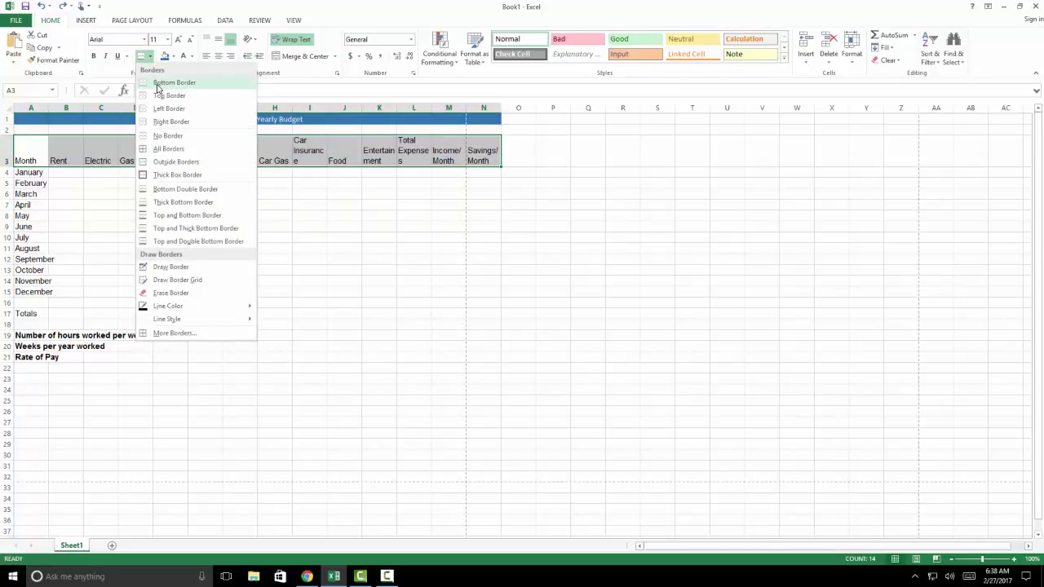
{"action": "left_click", "coordinate": [161, 84]}
{"action": "left_click", "coordinate": [213, 226]}
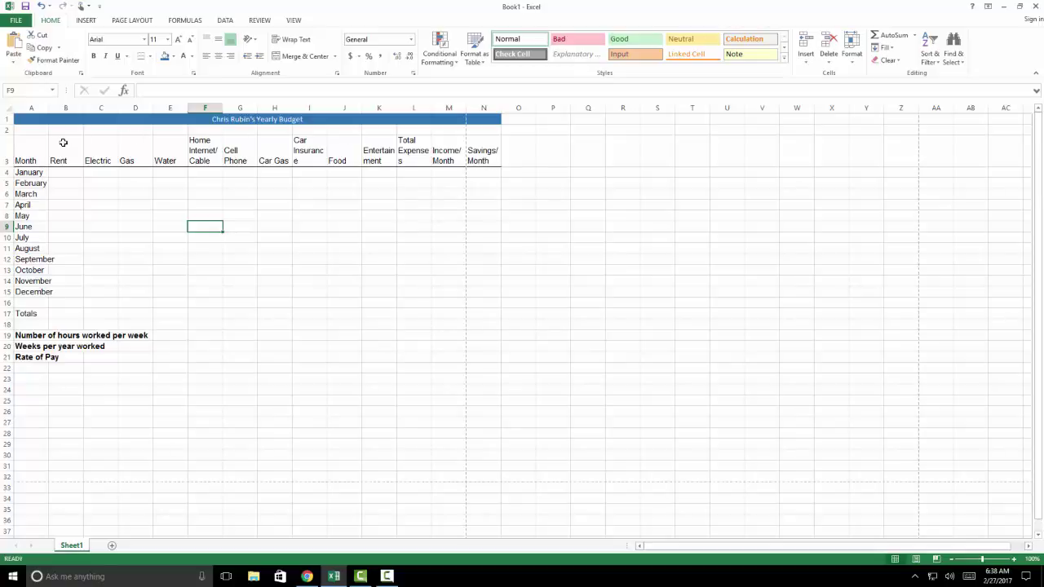
Apply a Right Border to A3:A15, from the Month heading down to December
{"action": "left_click", "coordinate": [32, 149]}
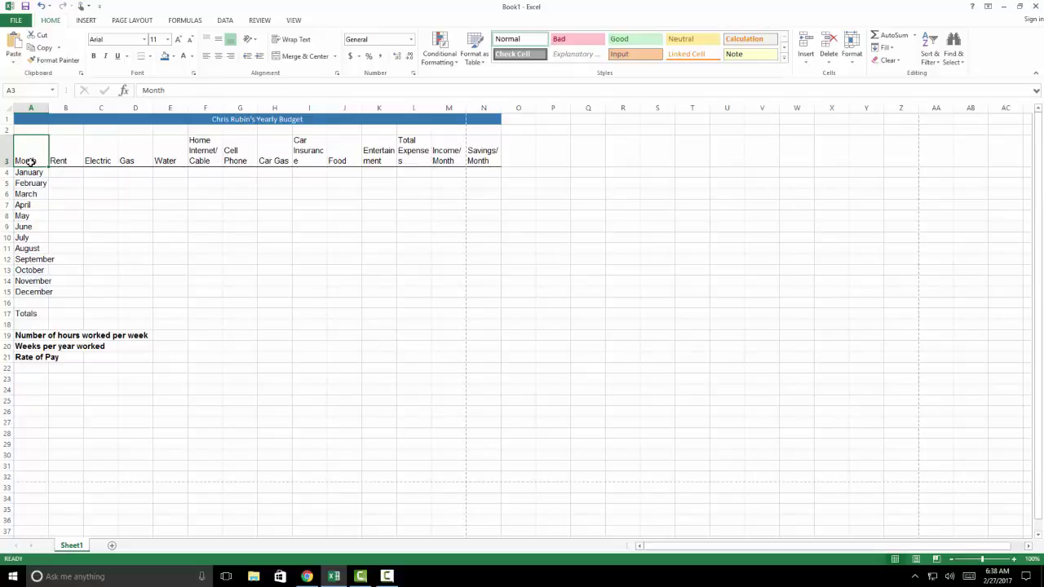
{"action": "left_click_drag", "start_coordinate": [30, 161], "coordinate": [33, 286]}
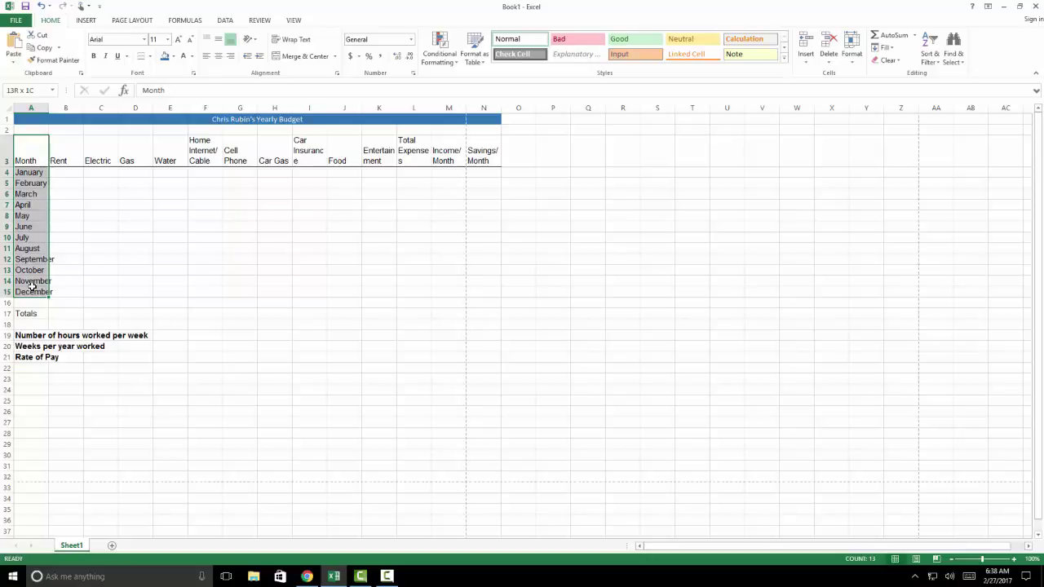
{"action": "left_click_drag", "start_coordinate": [31, 286], "coordinate": [25, 281]}
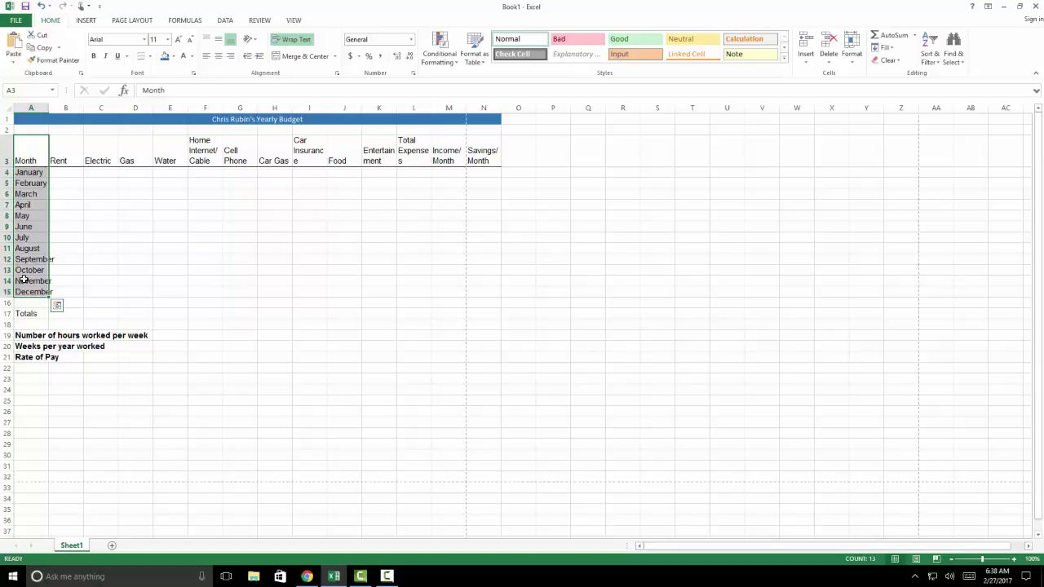
{"action": "left_click", "coordinate": [151, 57]}
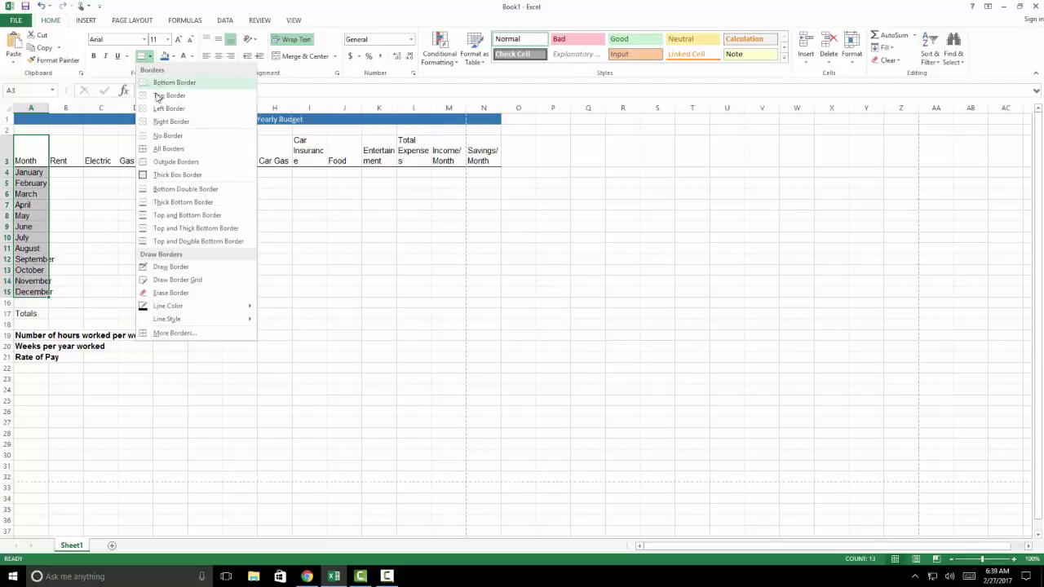
{"action": "left_click", "coordinate": [160, 123]}
{"action": "left_click", "coordinate": [91, 225]}
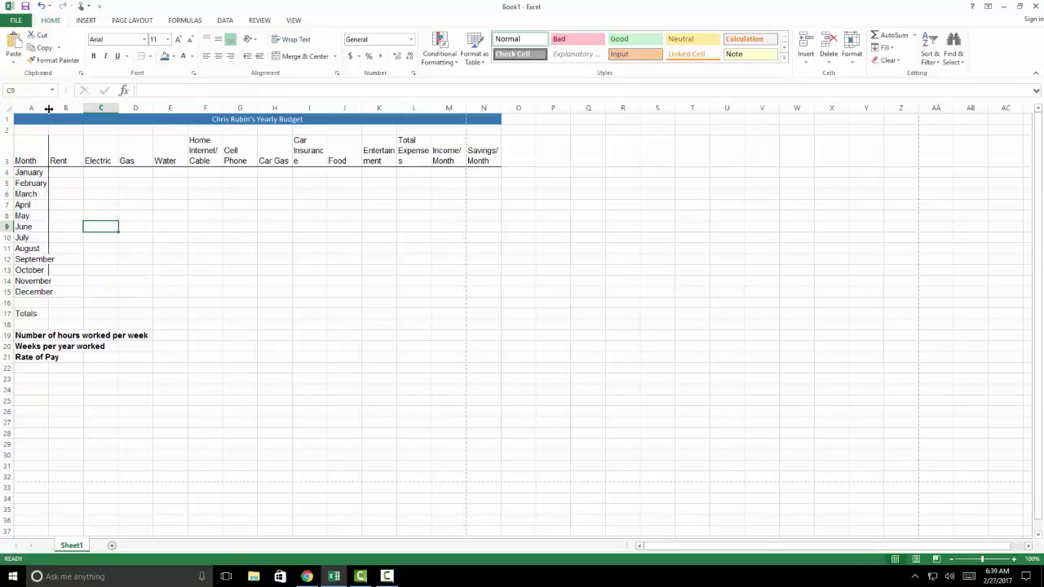
Resize columns A, B, C and F to fit the month names and their headings
{"action": "double_click", "coordinate": [49, 108]}
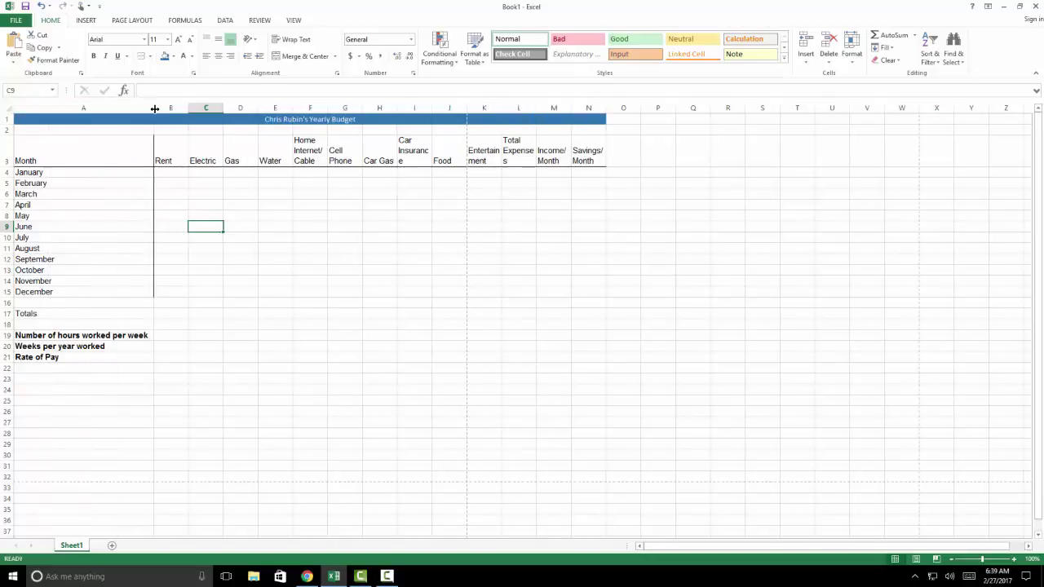
{"action": "left_click_drag", "start_coordinate": [154, 108], "coordinate": [62, 109]}
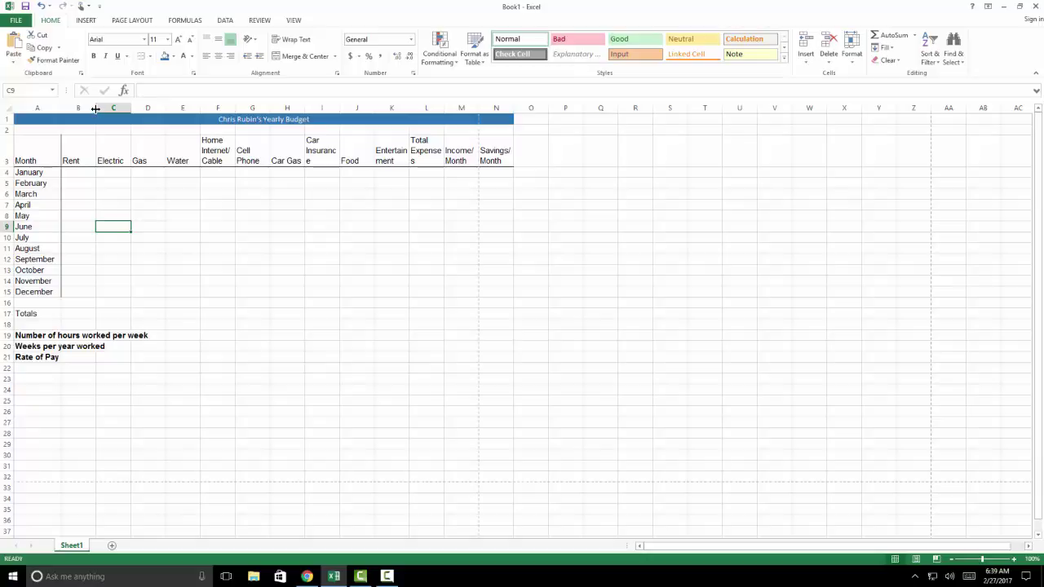
{"action": "left_click_drag", "start_coordinate": [96, 109], "coordinate": [82, 109]}
{"action": "left_click", "coordinate": [74, 159]}
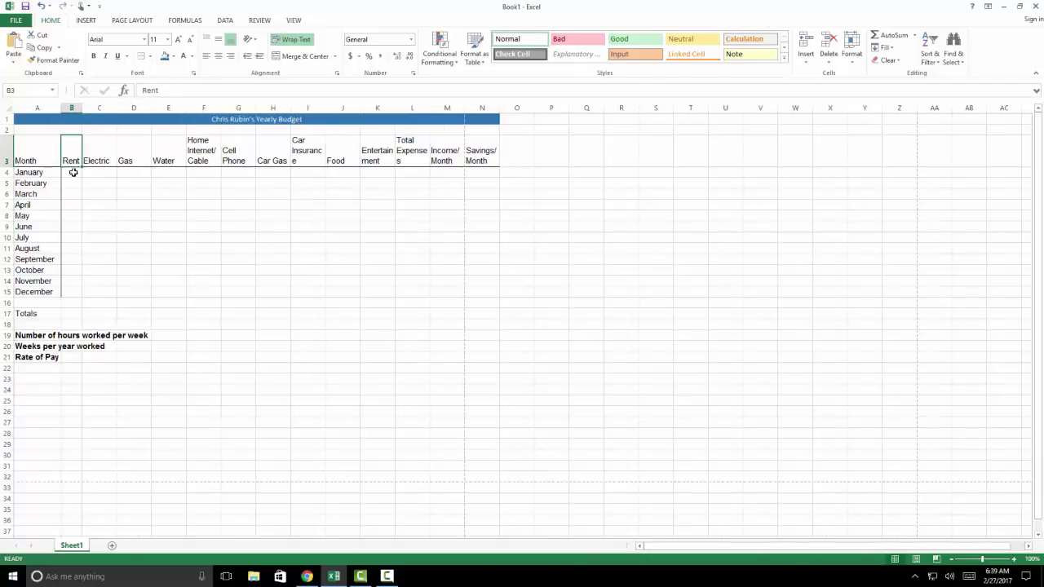
{"action": "left_click_drag", "start_coordinate": [73, 170], "coordinate": [72, 290]}
{"action": "left_click_drag", "start_coordinate": [117, 107], "coordinate": [156, 107]}
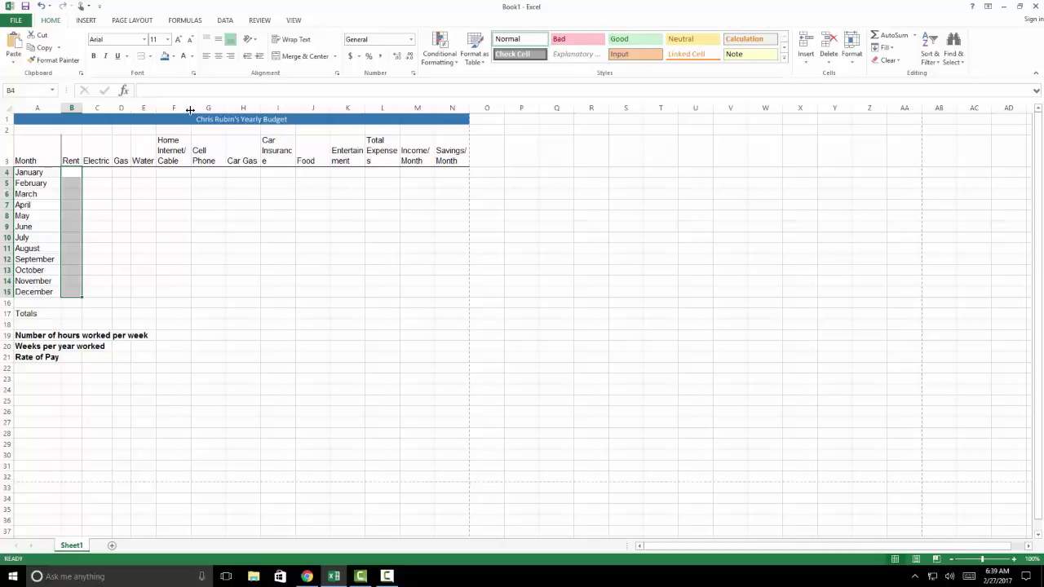
{"action": "left_click_drag", "start_coordinate": [189, 112], "coordinate": [244, 112]}
{"action": "double_click", "coordinate": [244, 111]}
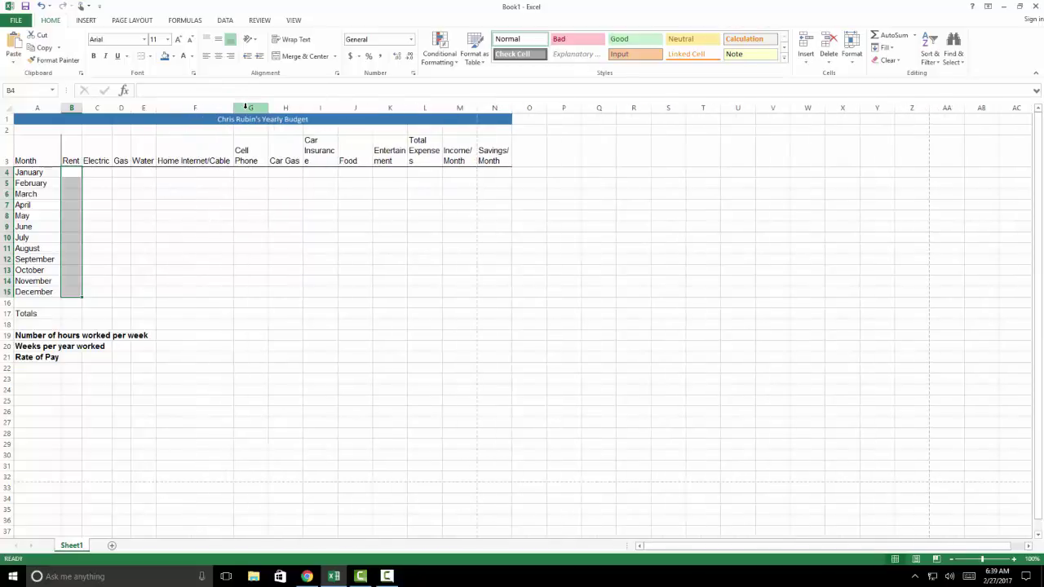
{"action": "left_click_drag", "start_coordinate": [234, 106], "coordinate": [215, 104]}
Change the F3 heading to 'Home Internet/ Cable' and auto-fit column F
{"action": "left_click", "coordinate": [184, 151]}
{"action": "double_click", "coordinate": [188, 161]}
{"action": "type", "text": "b"}
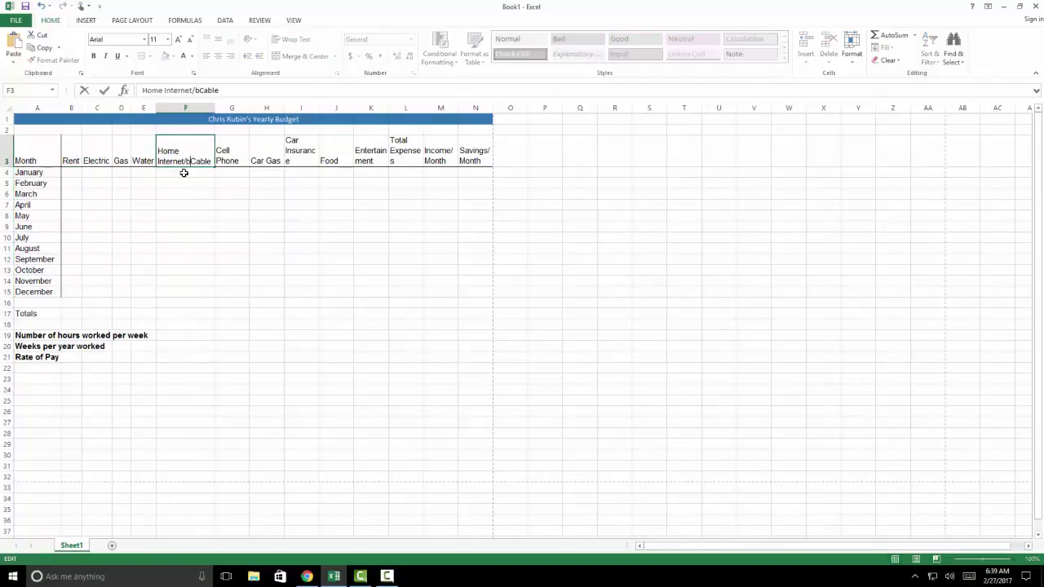
{"action": "key", "text": "BackSpace"}
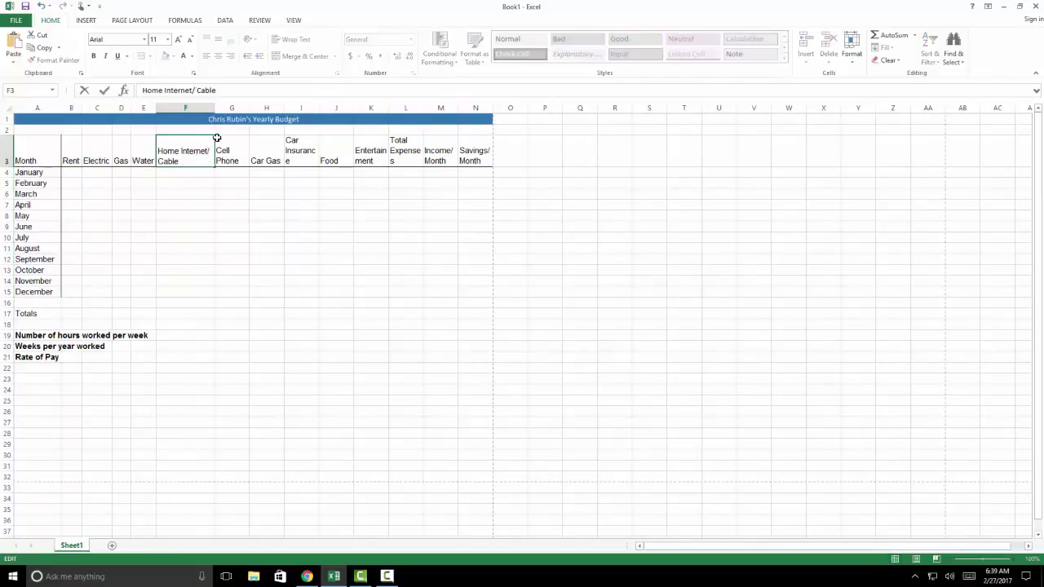
{"action": "left_click", "coordinate": [214, 107]}
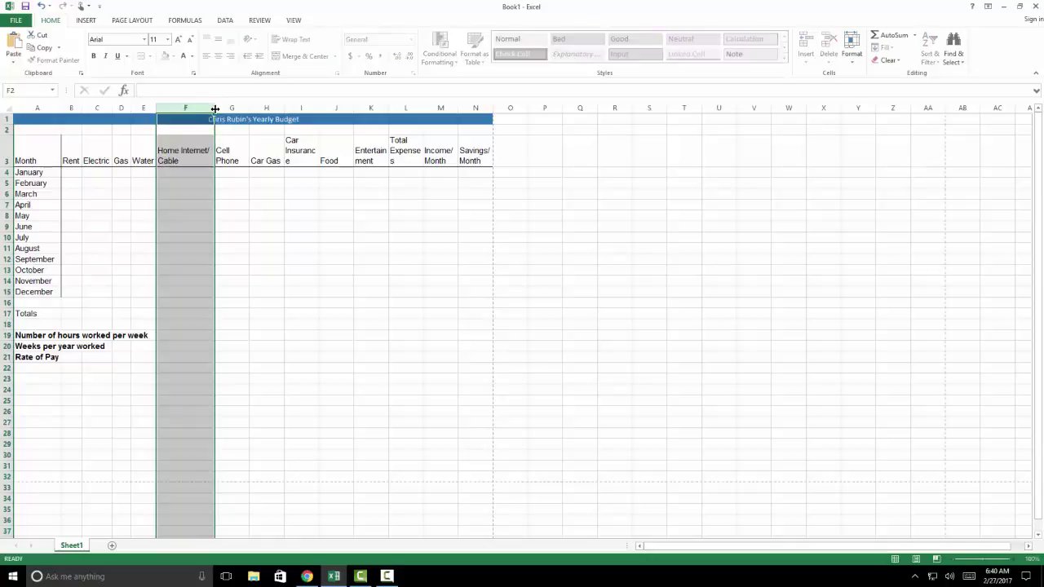
{"action": "double_click", "coordinate": [215, 107]}
{"action": "left_click", "coordinate": [196, 183]}
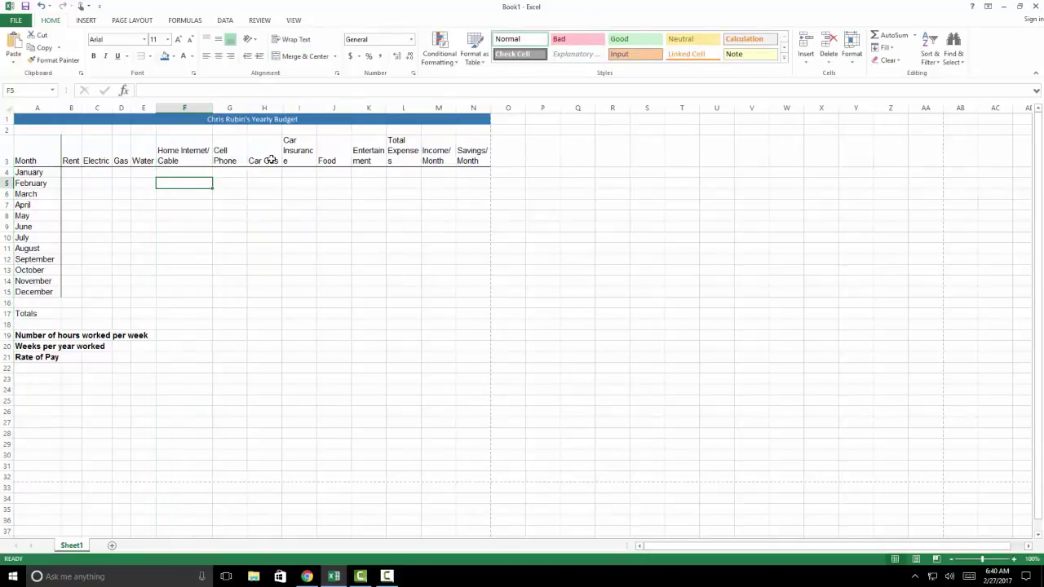
Fit columns H through N to Car Gas, Car Insurance, Food, Entertainment and Total Expenses
{"action": "left_click_drag", "start_coordinate": [280, 109], "coordinate": [270, 107]}
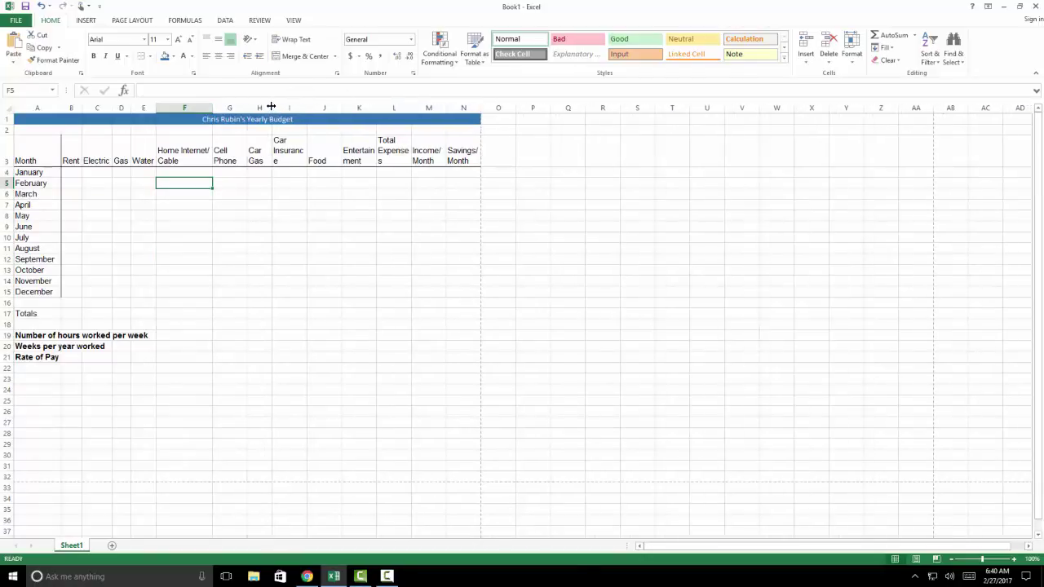
{"action": "double_click", "coordinate": [271, 107]}
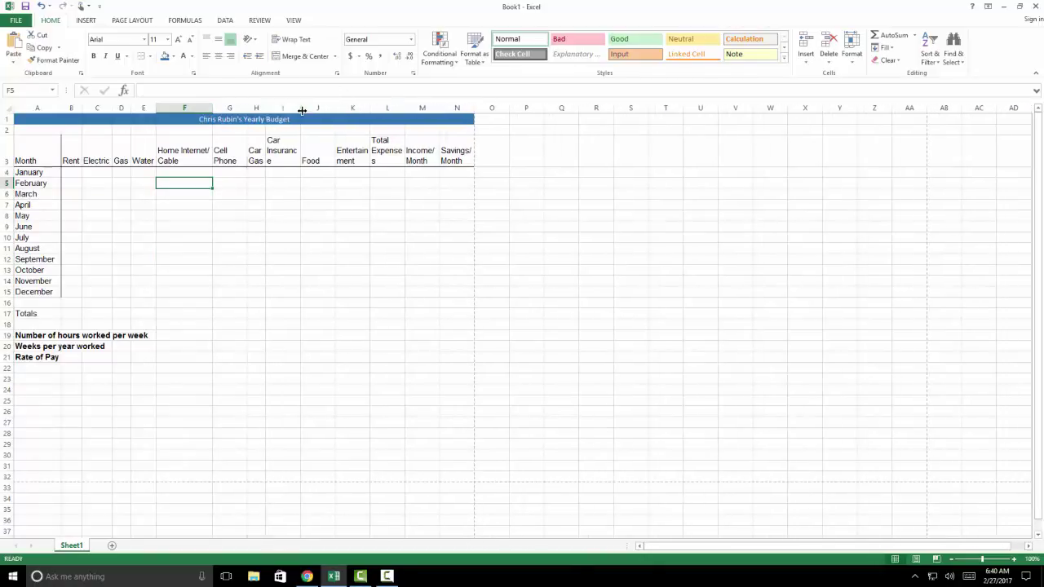
{"action": "left_click_drag", "start_coordinate": [300, 107], "coordinate": [305, 112]}
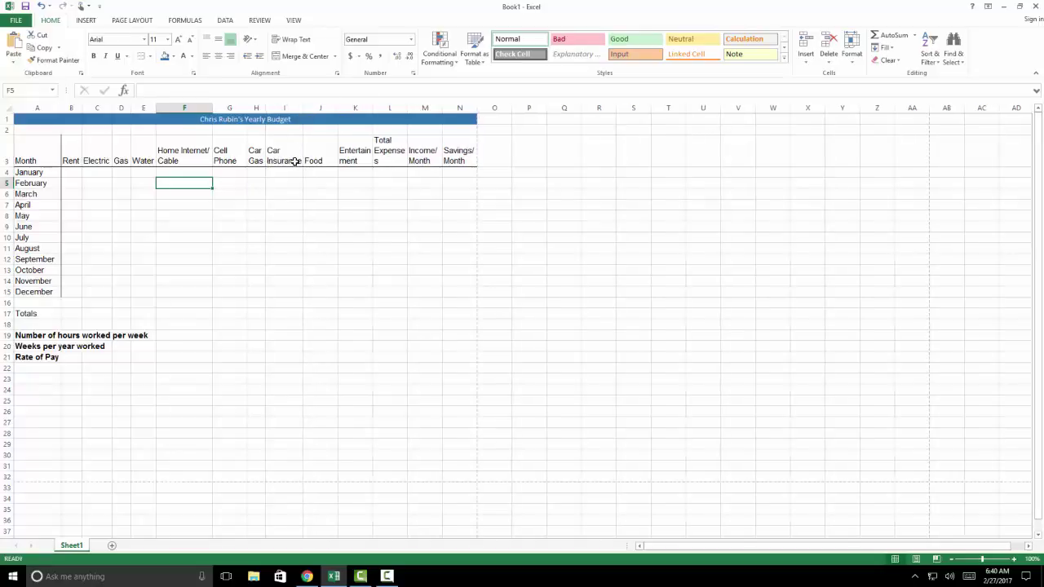
{"action": "double_click", "coordinate": [336, 110]}
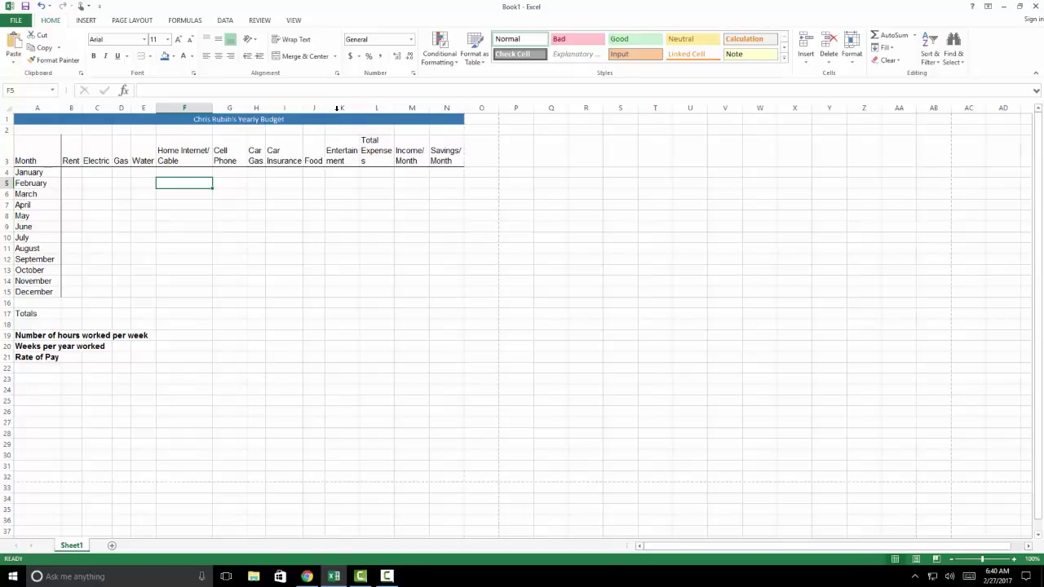
{"action": "left_click_drag", "start_coordinate": [360, 108], "coordinate": [384, 107]}
{"action": "double_click", "coordinate": [384, 108]}
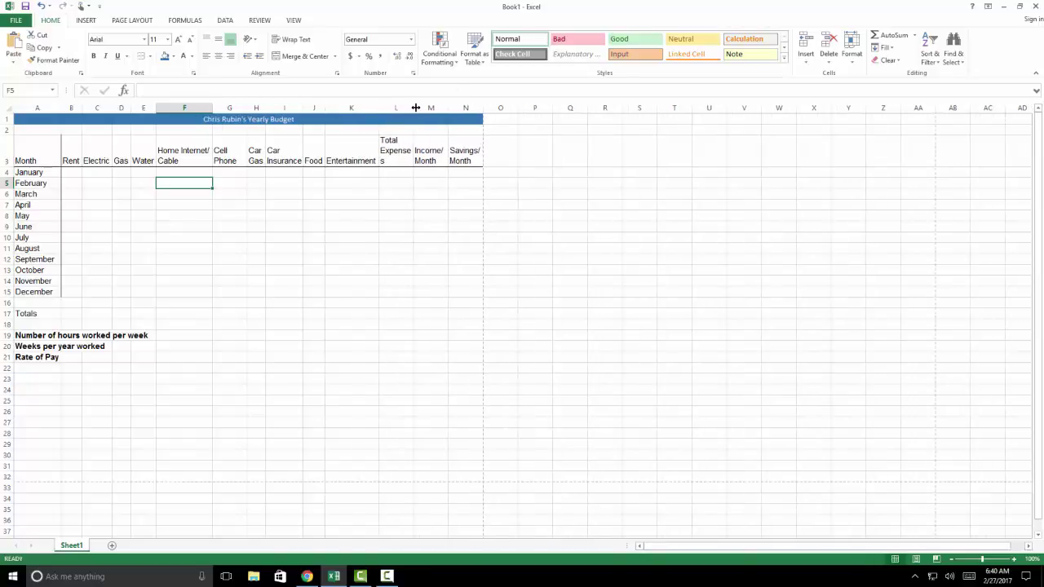
{"action": "left_click_drag", "start_coordinate": [415, 107], "coordinate": [419, 108]}
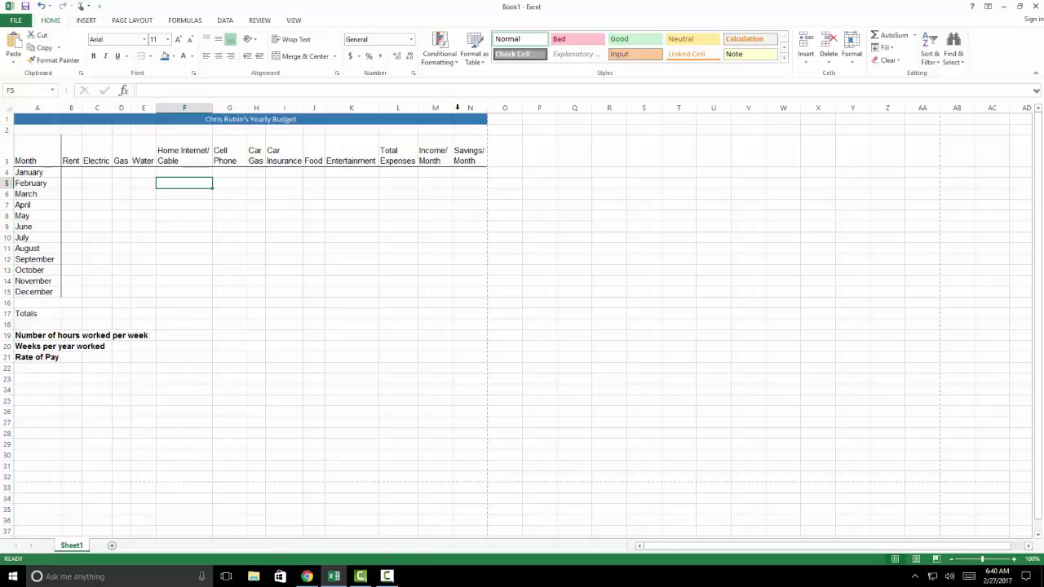
{"action": "left_click_drag", "start_coordinate": [487, 107], "coordinate": [483, 110]}
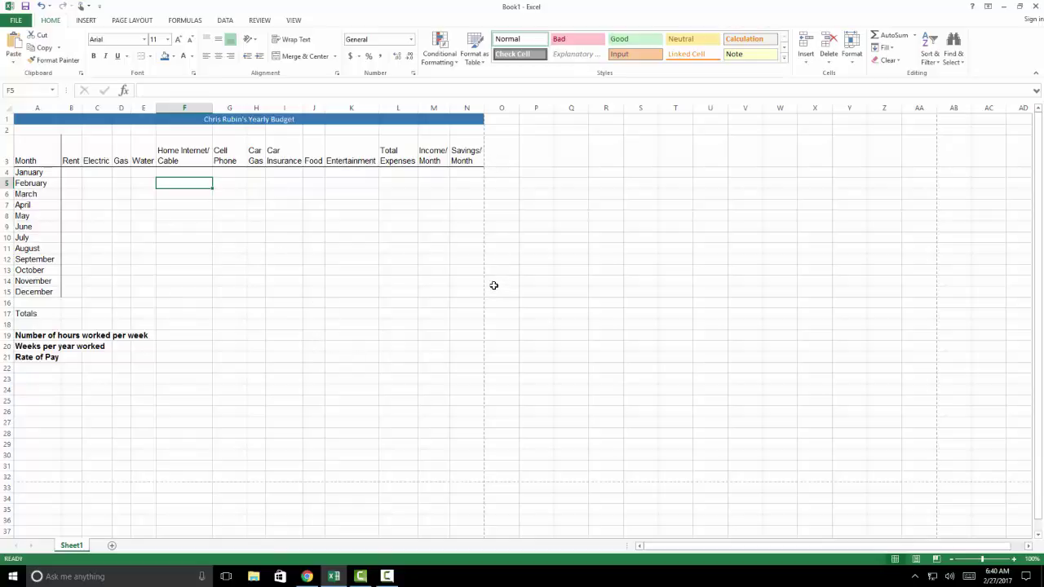
Scale the budget sheet to print 1 page wide by 1 tall, then return to Sheet1
{"action": "left_click", "coordinate": [21, 22]}
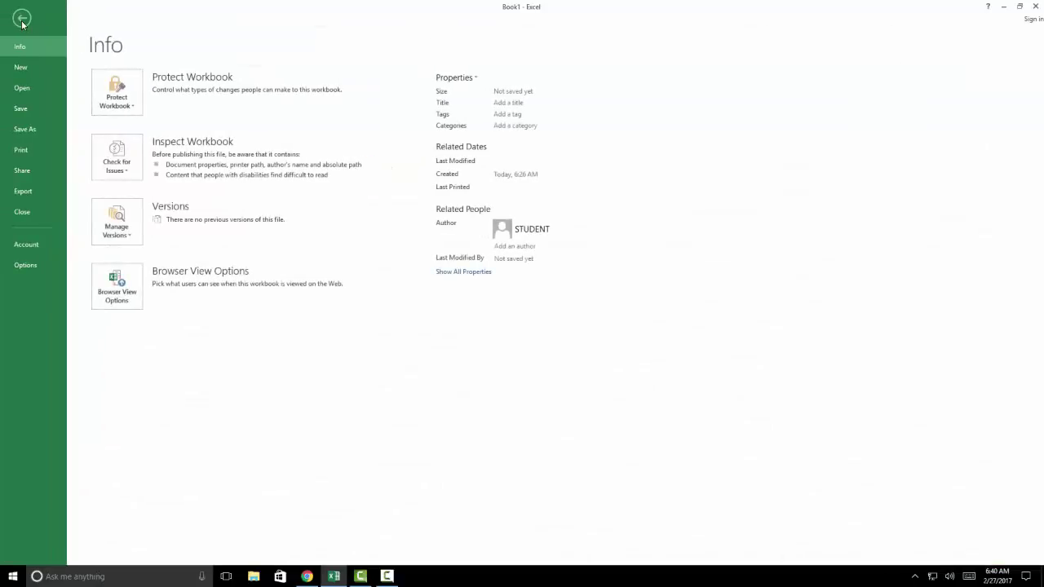
{"action": "left_click", "coordinate": [26, 144]}
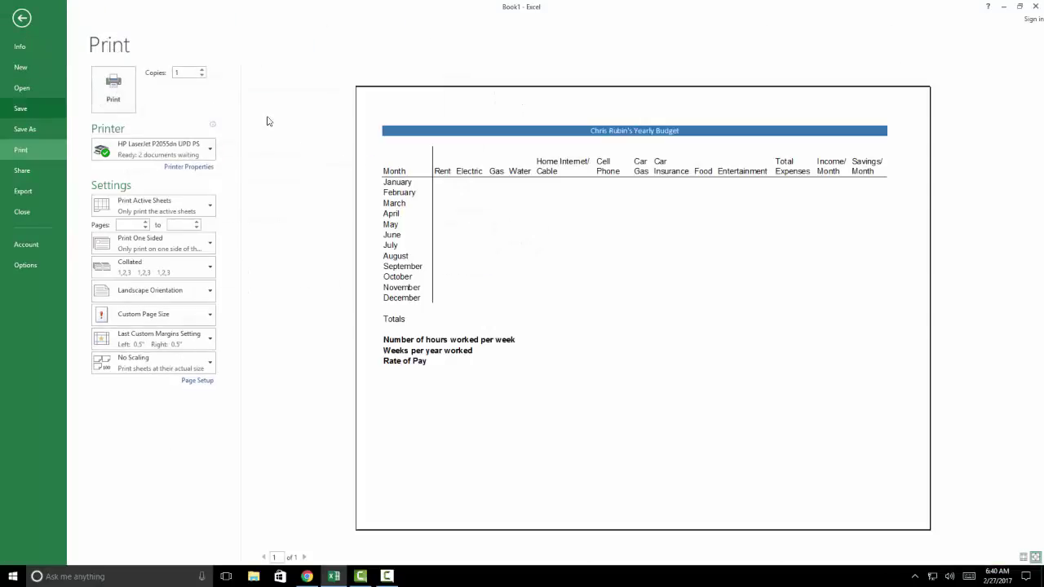
{"action": "left_click", "coordinate": [197, 381]}
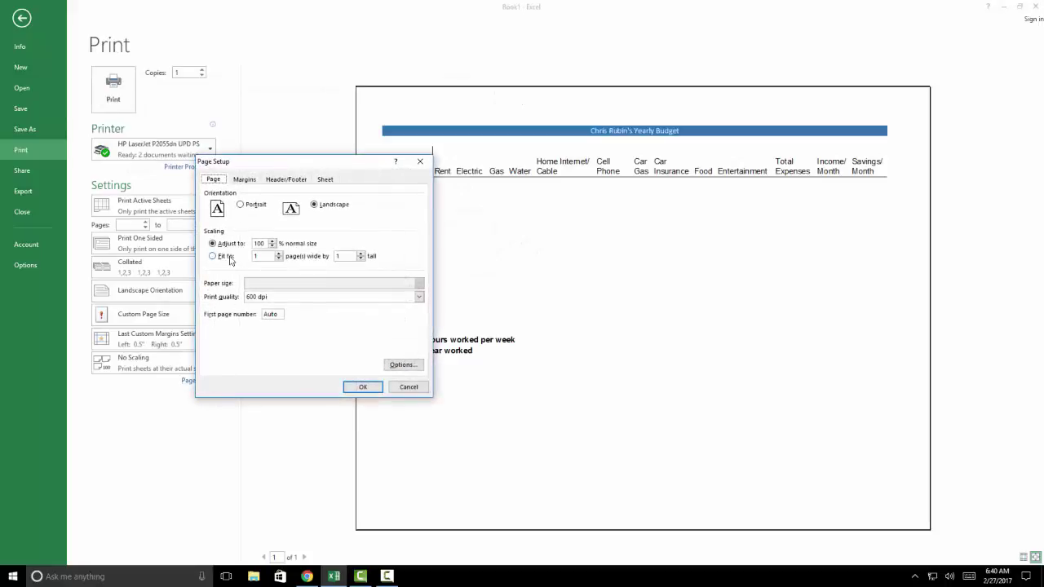
{"action": "left_click", "coordinate": [213, 256]}
{"action": "left_click", "coordinate": [358, 387]}
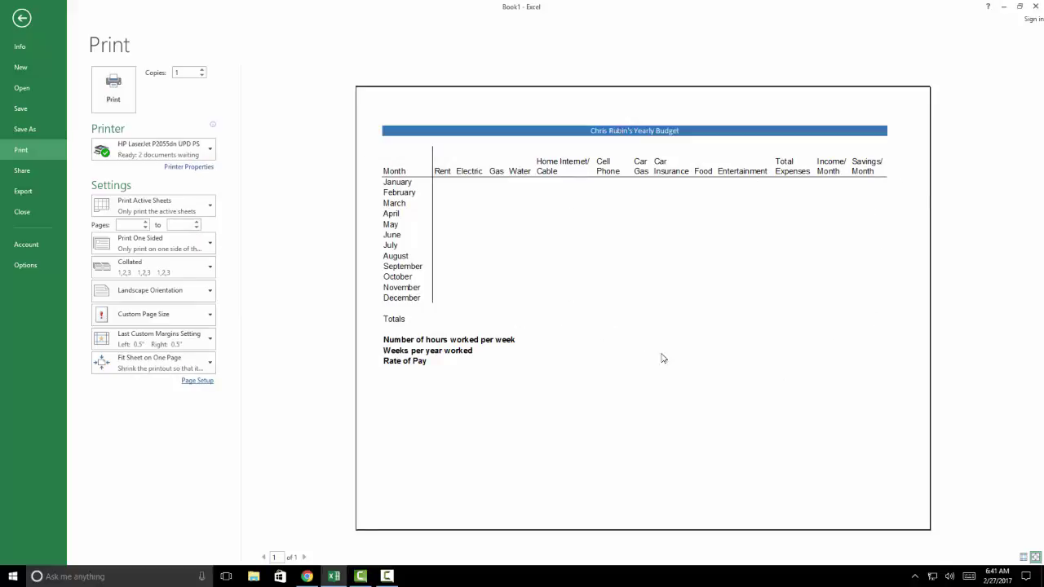
{"action": "left_click", "coordinate": [20, 20]}
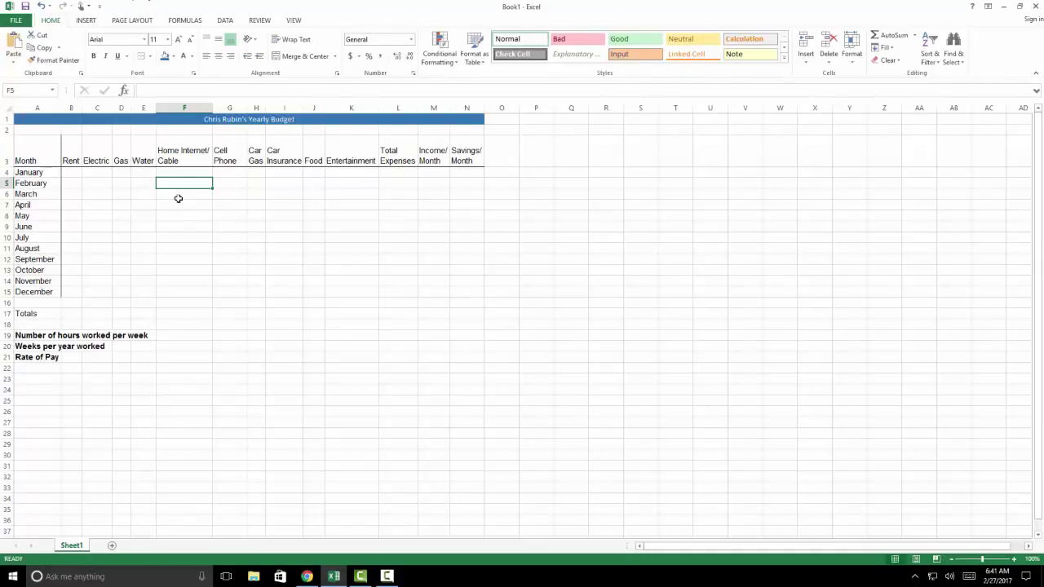
{"action": "left_click", "coordinate": [171, 120]}
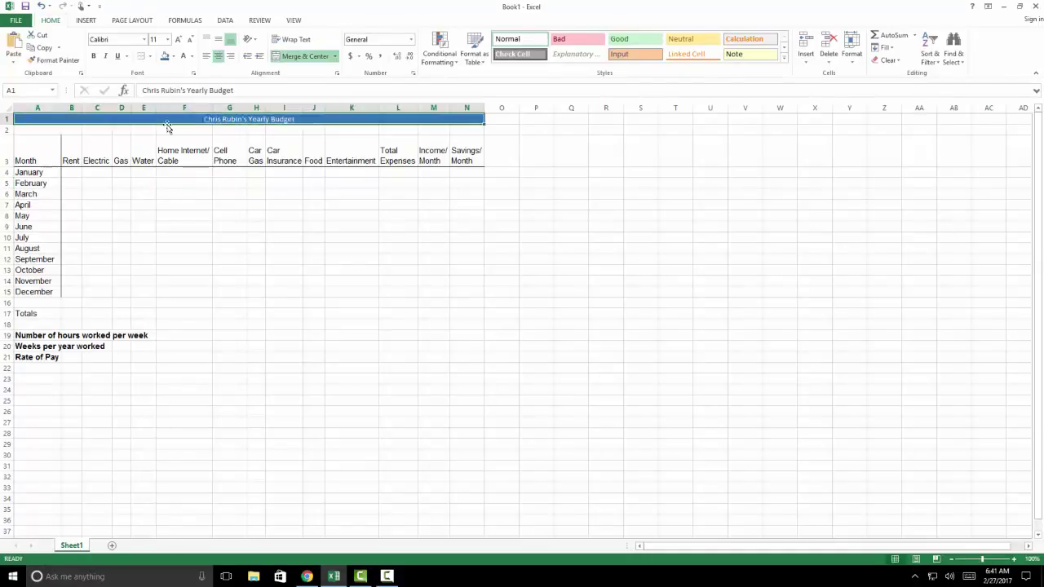
{"action": "left_click", "coordinate": [118, 190]}
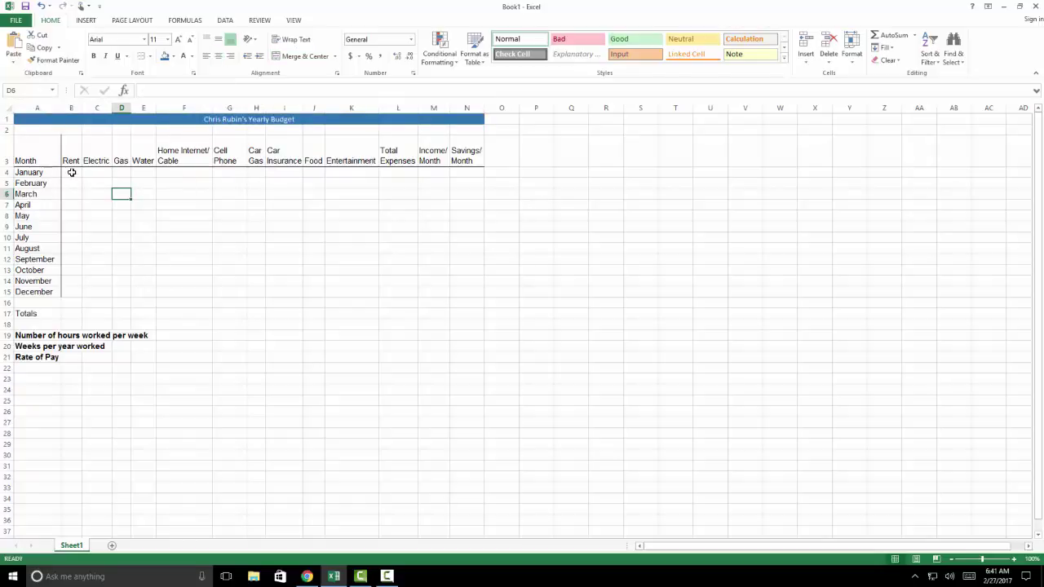
{"action": "left_click", "coordinate": [72, 173]}
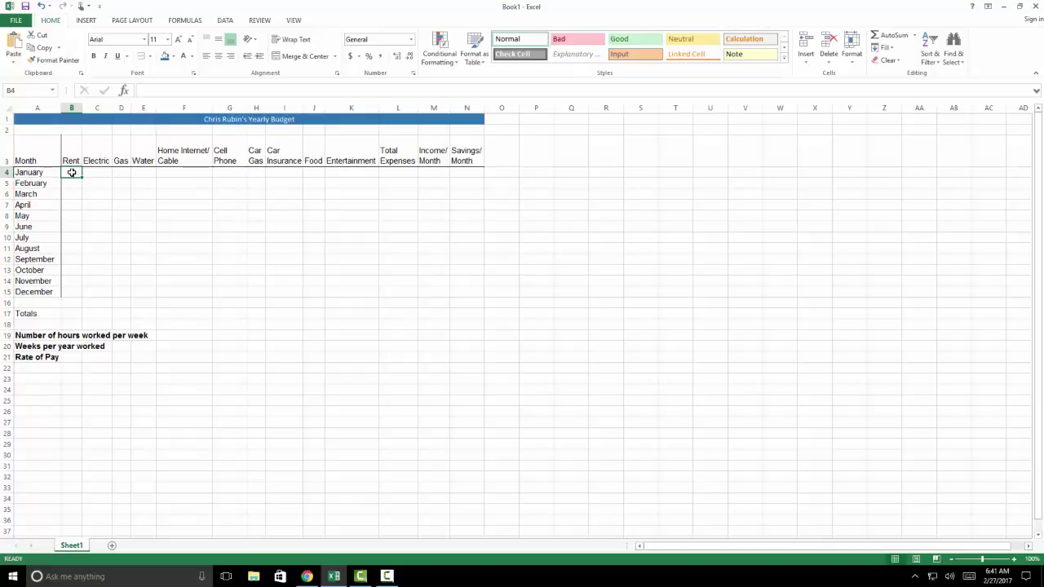
{"action": "left_click_drag", "start_coordinate": [72, 173], "coordinate": [468, 291]}
{"action": "left_click", "coordinate": [332, 312]}
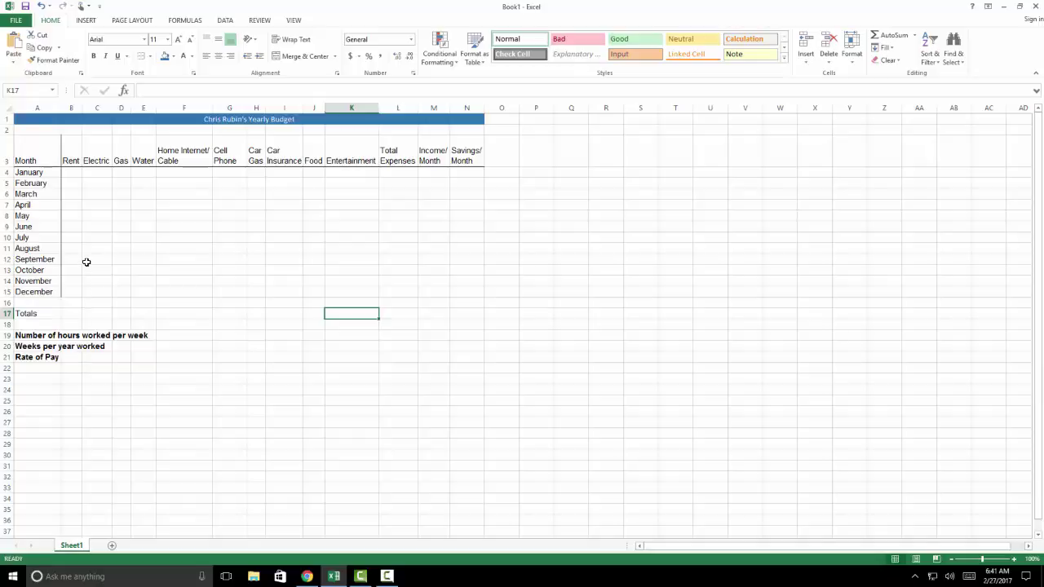
{"action": "left_click", "coordinate": [172, 176]}
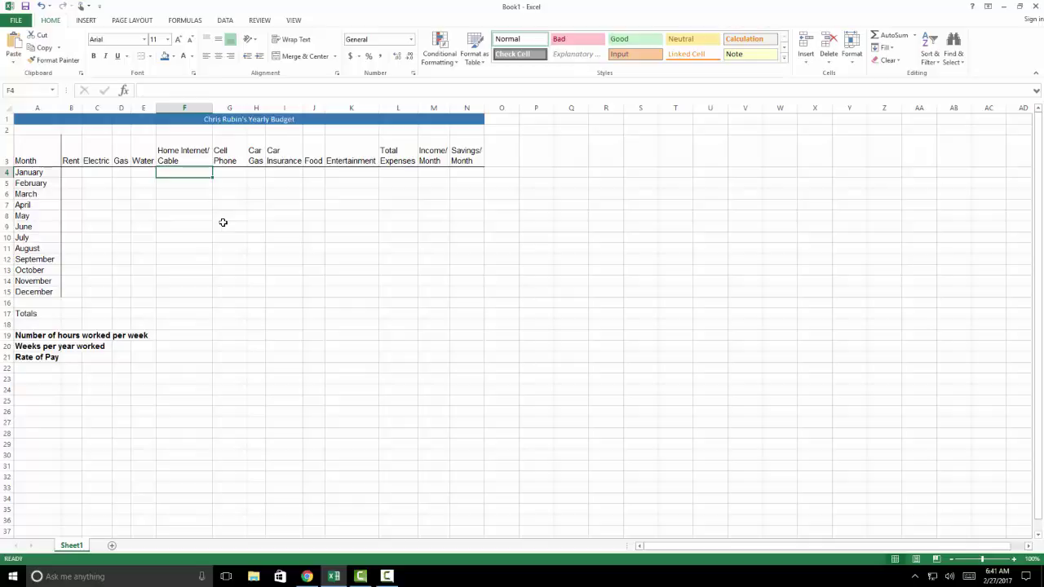
Enter =G4*.75 in January's Home Internet/Cable cell F4
{"action": "type", "text": "="}
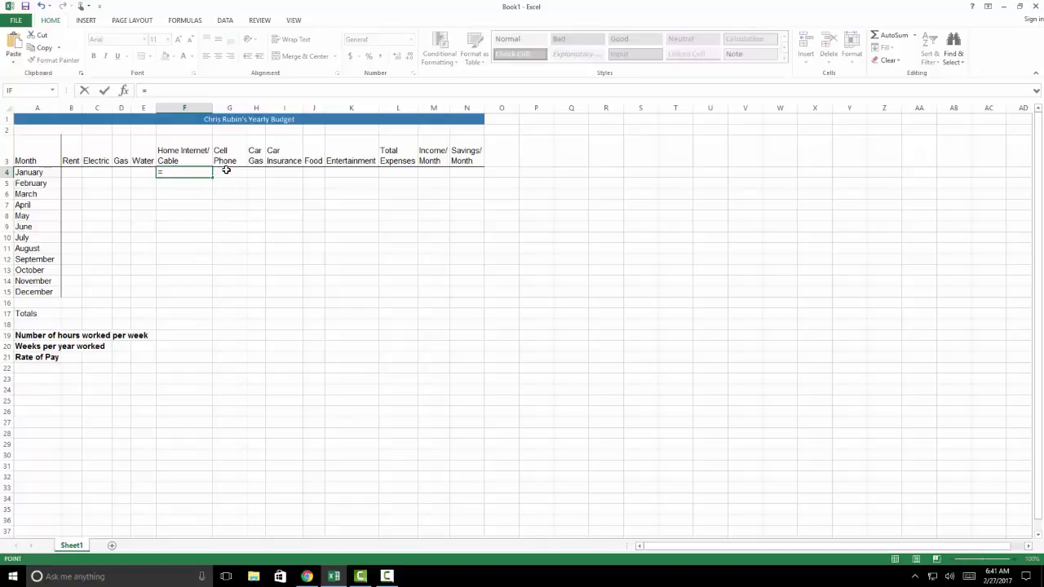
{"action": "left_click", "coordinate": [226, 171]}
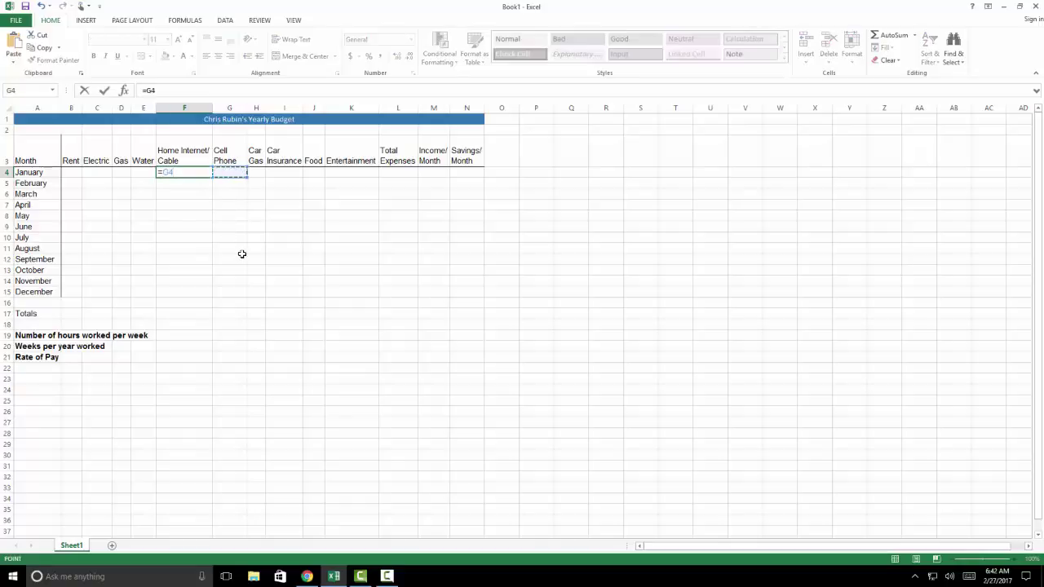
{"action": "type", "text": "*.75"}
{"action": "key", "text": "Return"}
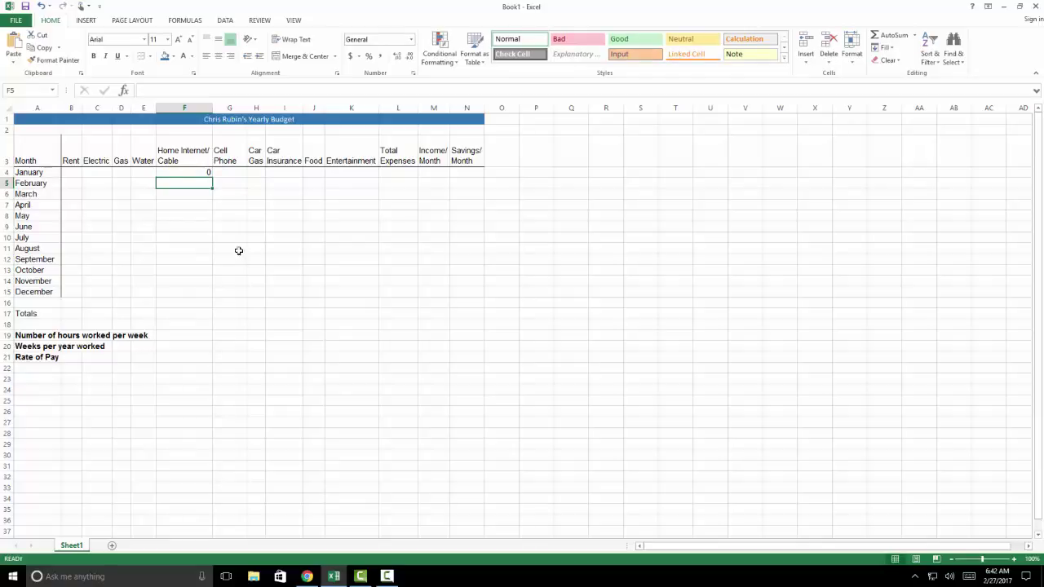
Enter =B4*.1 in January's Car Gas cell H4
{"action": "left_click", "coordinate": [256, 172]}
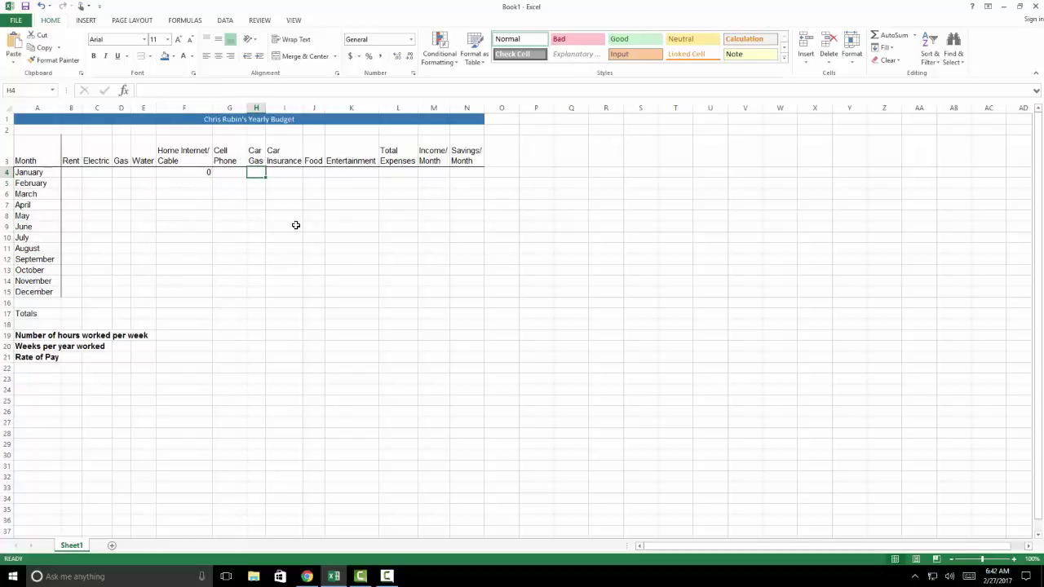
{"action": "type", "text": "="}
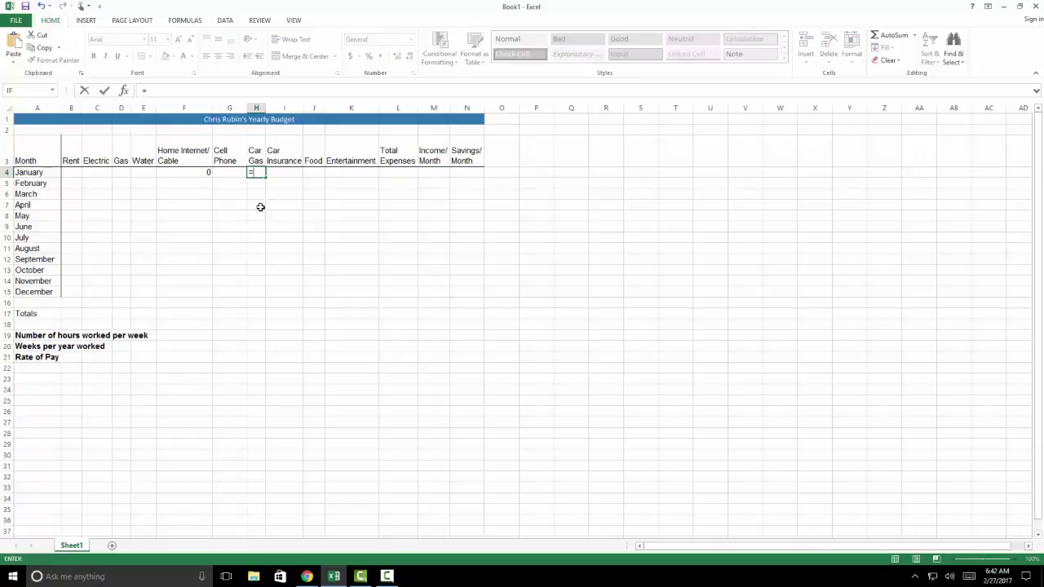
{"action": "left_click", "coordinate": [74, 172]}
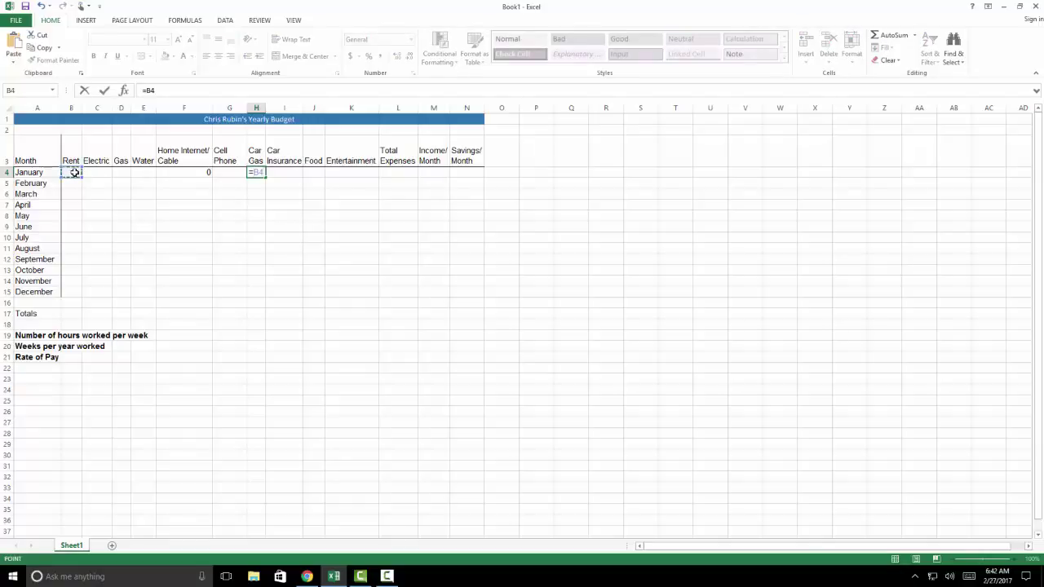
{"action": "type", "text": "*.1"}
{"action": "key", "text": "Return"}
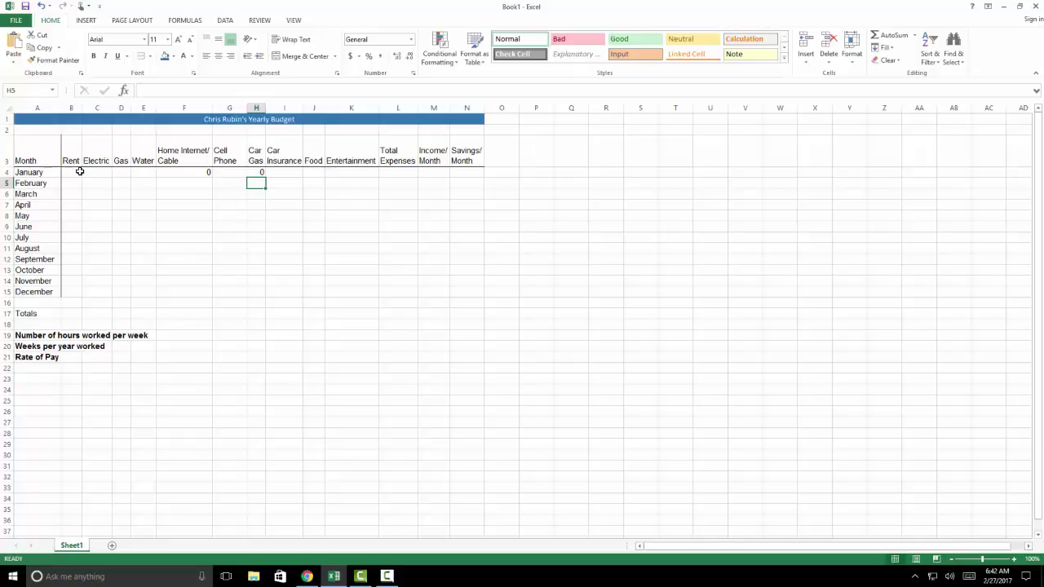
Enter =B4*.15 in January's Car Insurance cell I4
{"action": "left_click", "coordinate": [285, 172]}
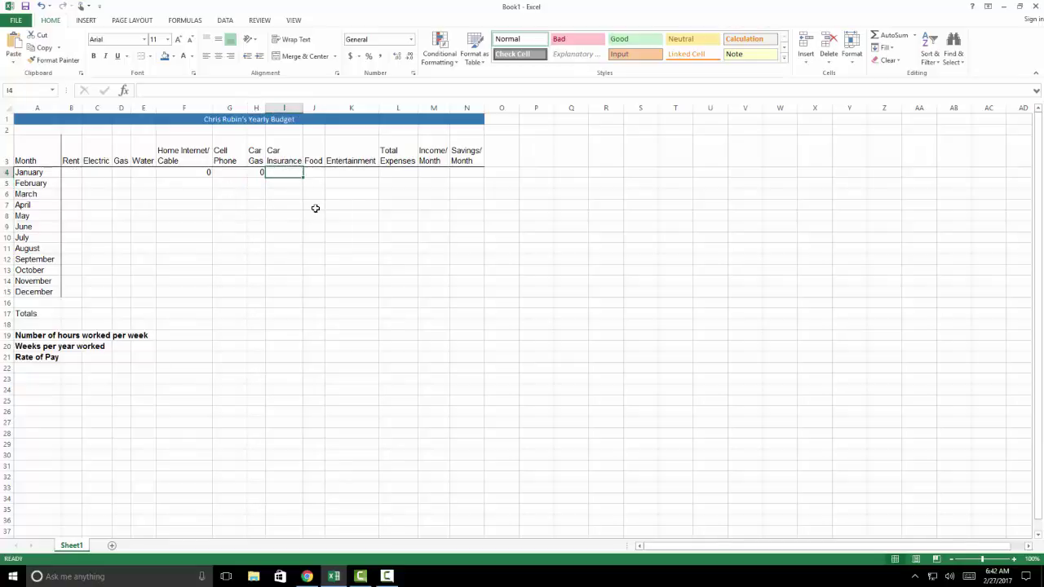
{"action": "type", "text": "="}
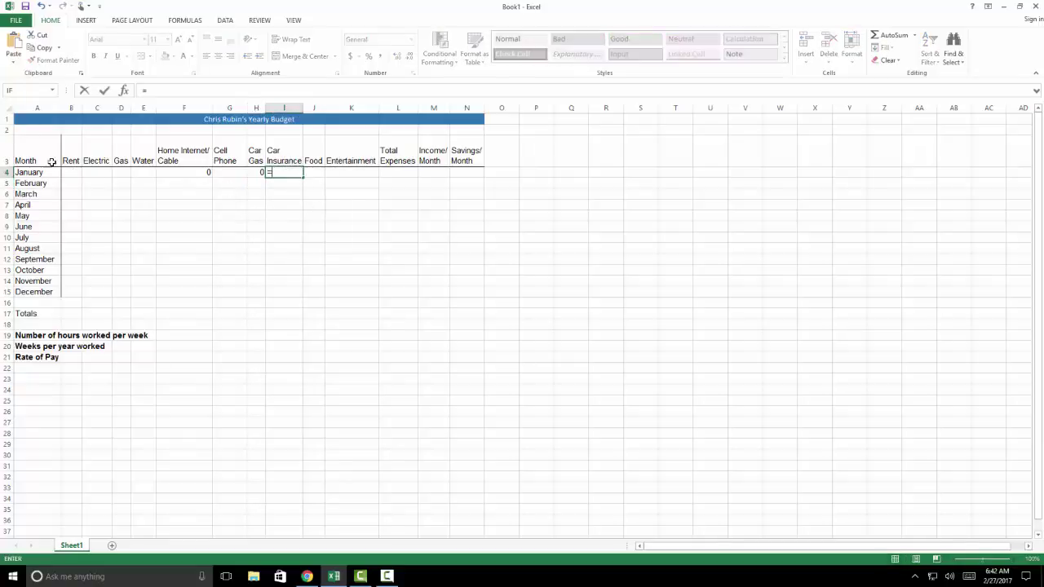
{"action": "left_click", "coordinate": [76, 172]}
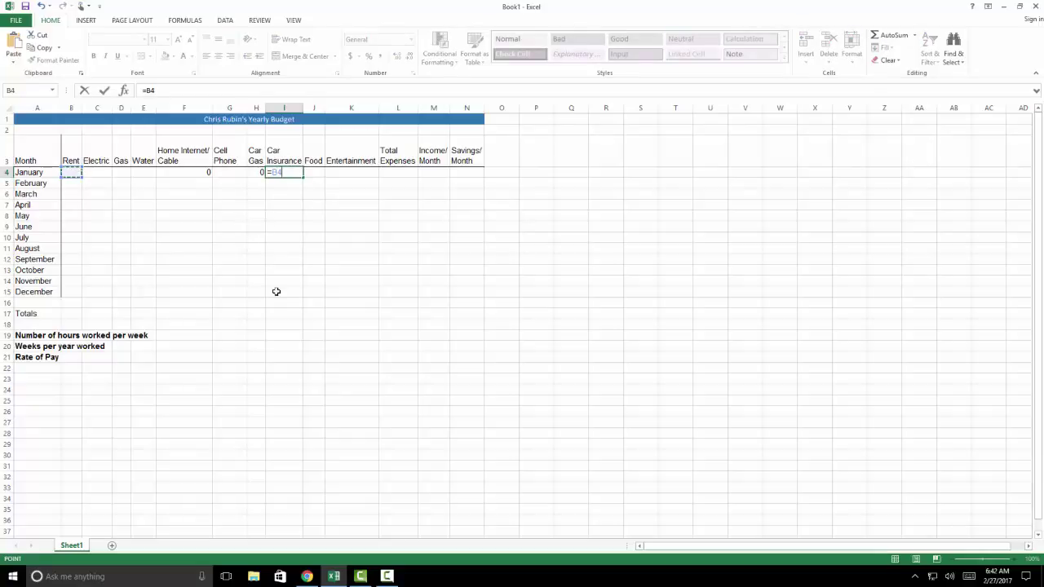
{"action": "type", "text": "*.15"}
{"action": "key", "text": "Return"}
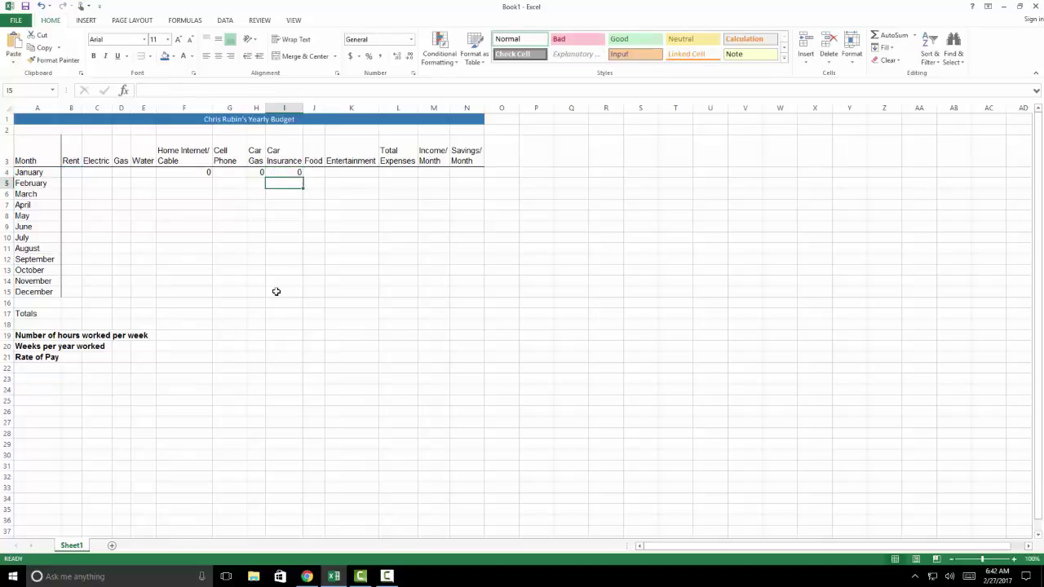
{"action": "left_click", "coordinate": [317, 174]}
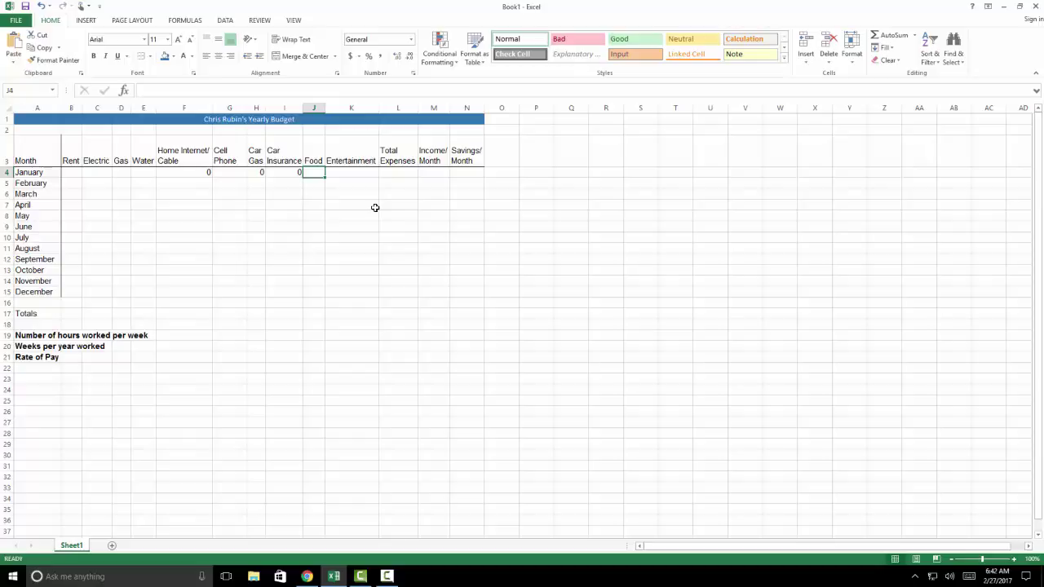
{"action": "type", "text": "="}
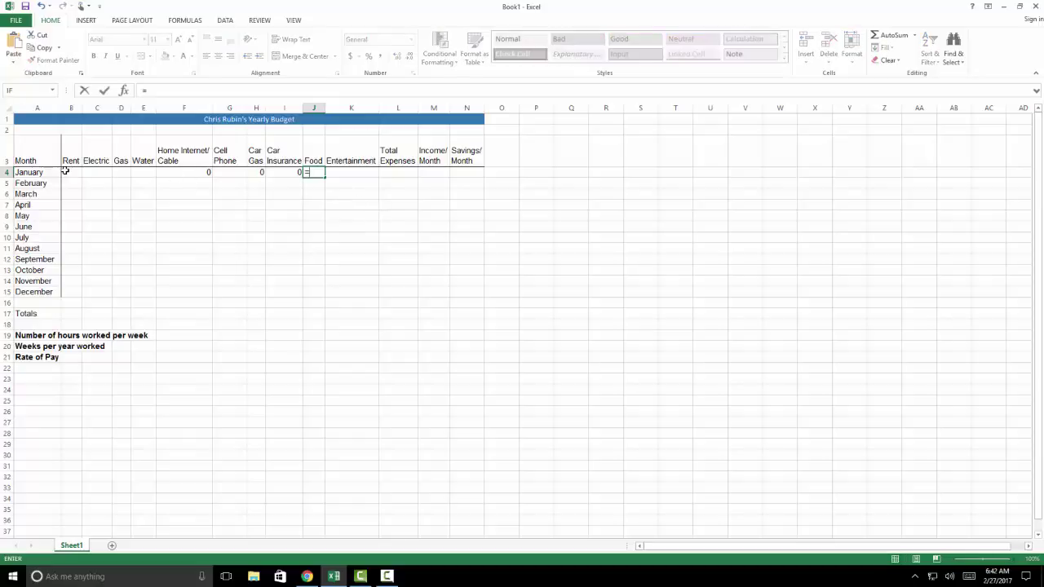
{"action": "left_click", "coordinate": [70, 172]}
{"action": "type", "text": "*.20"}
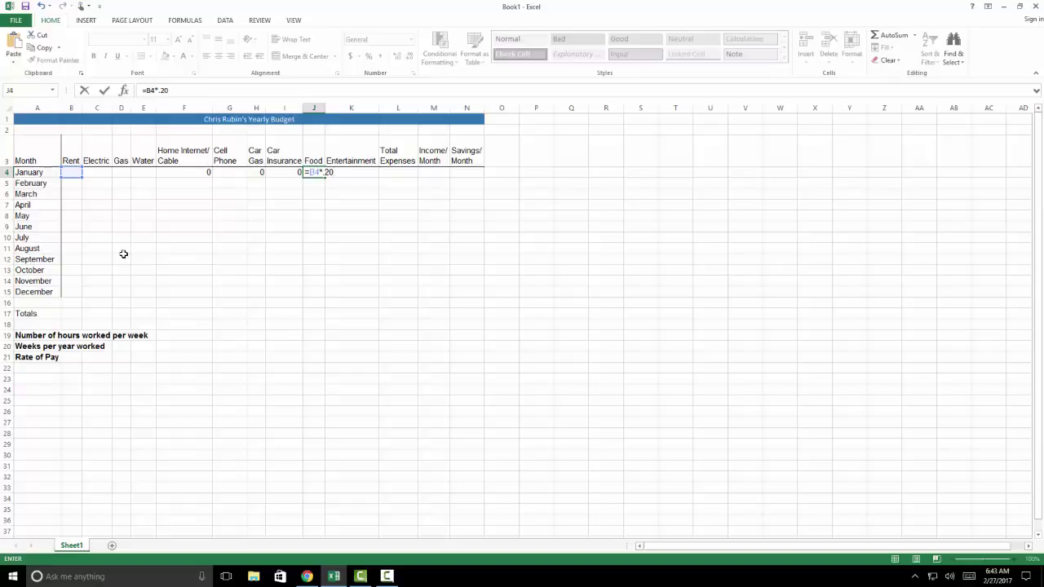
{"action": "key", "text": "Return"}
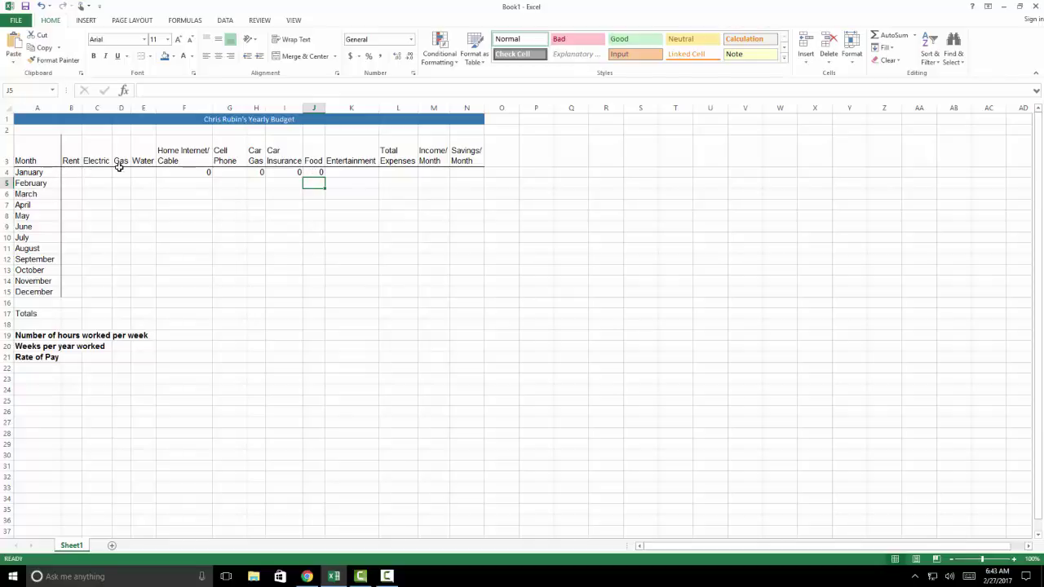
{"action": "left_click", "coordinate": [350, 177]}
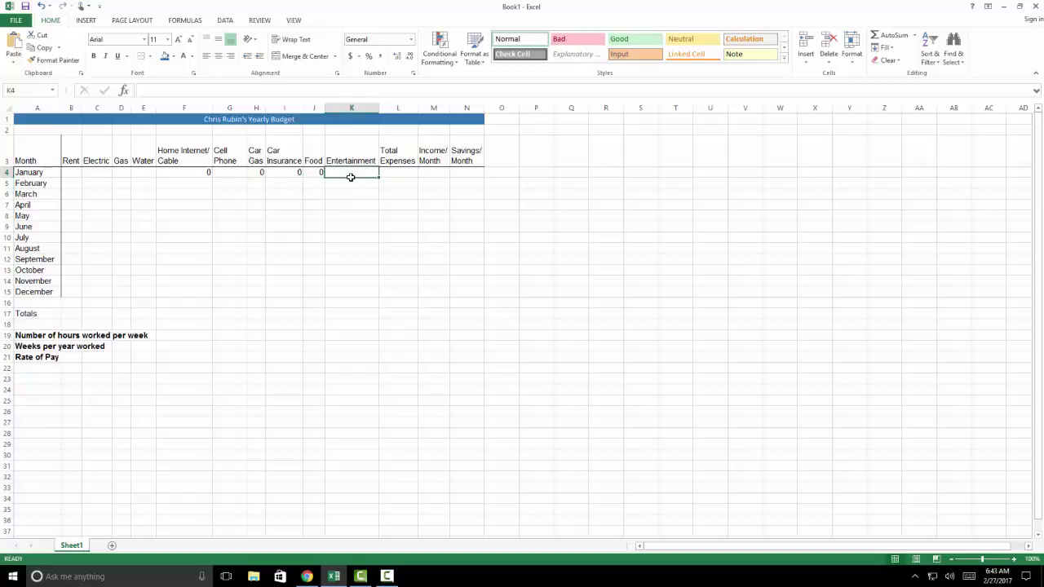
{"action": "type", "text": "="}
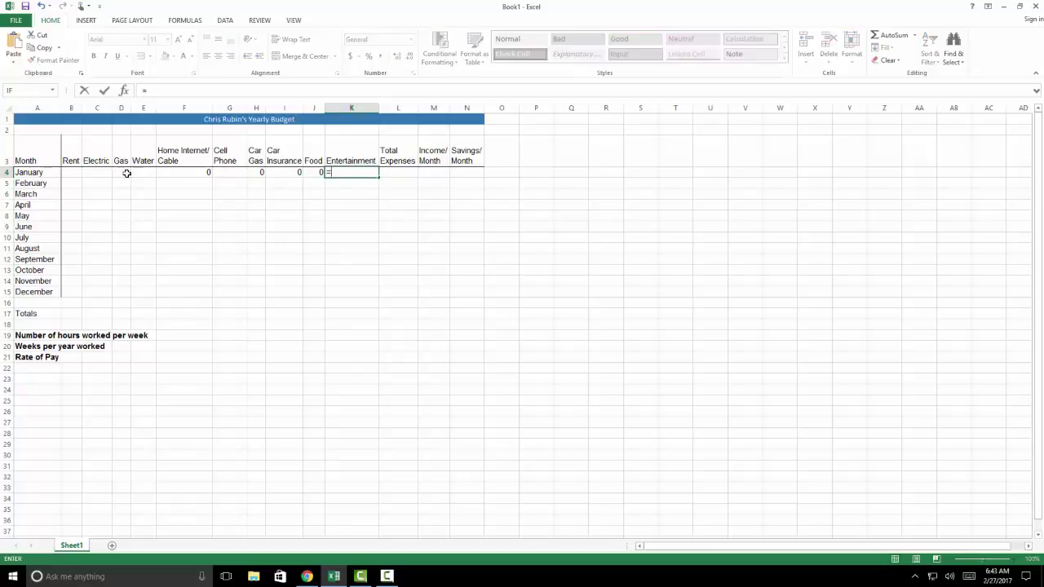
{"action": "left_click", "coordinate": [74, 172]}
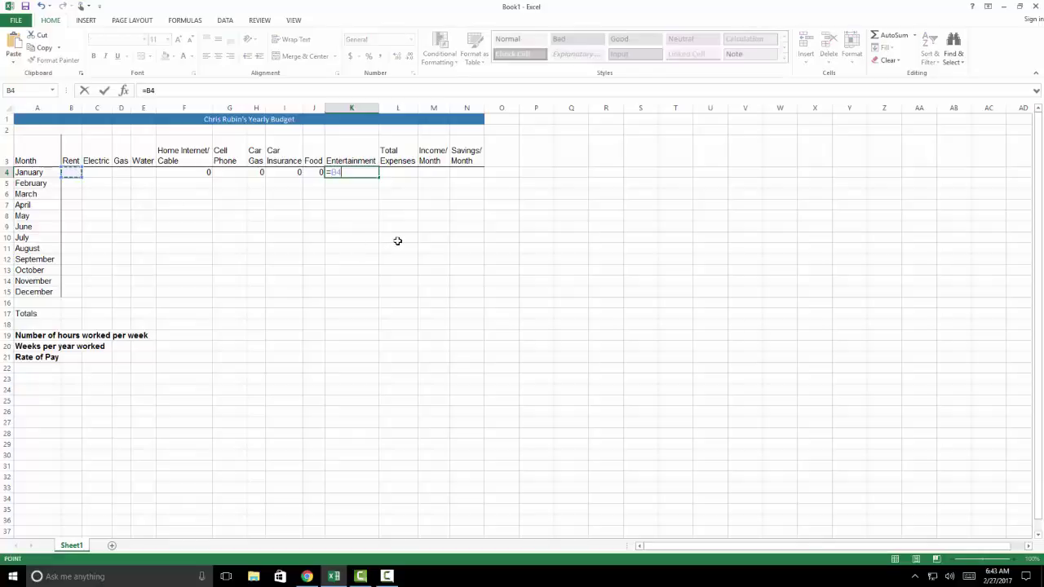
{"action": "type", "text": "*.1"}
{"action": "key", "text": "Return"}
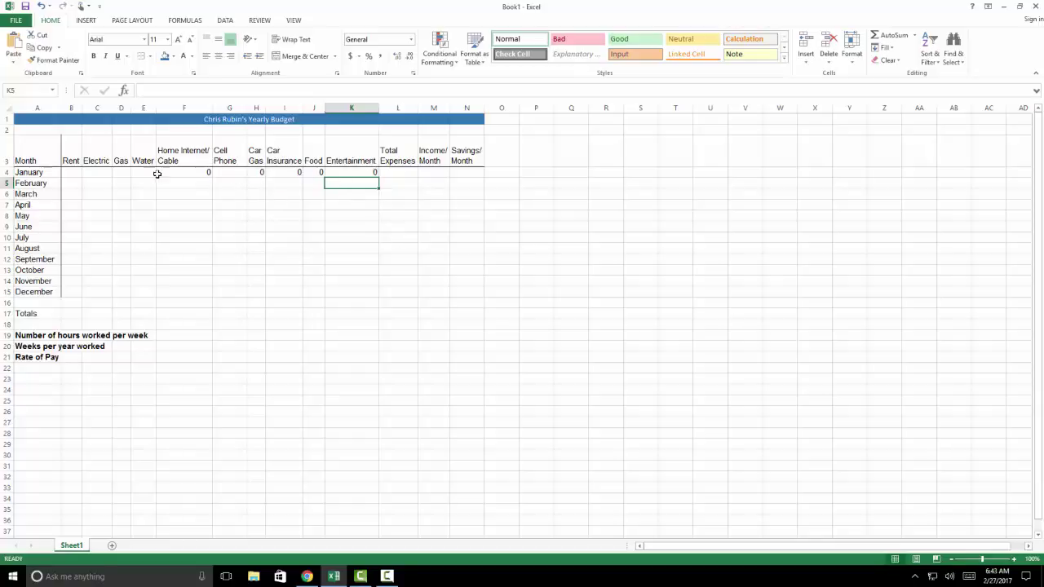
{"action": "left_click", "coordinate": [74, 174]}
{"action": "left_click", "coordinate": [98, 172]}
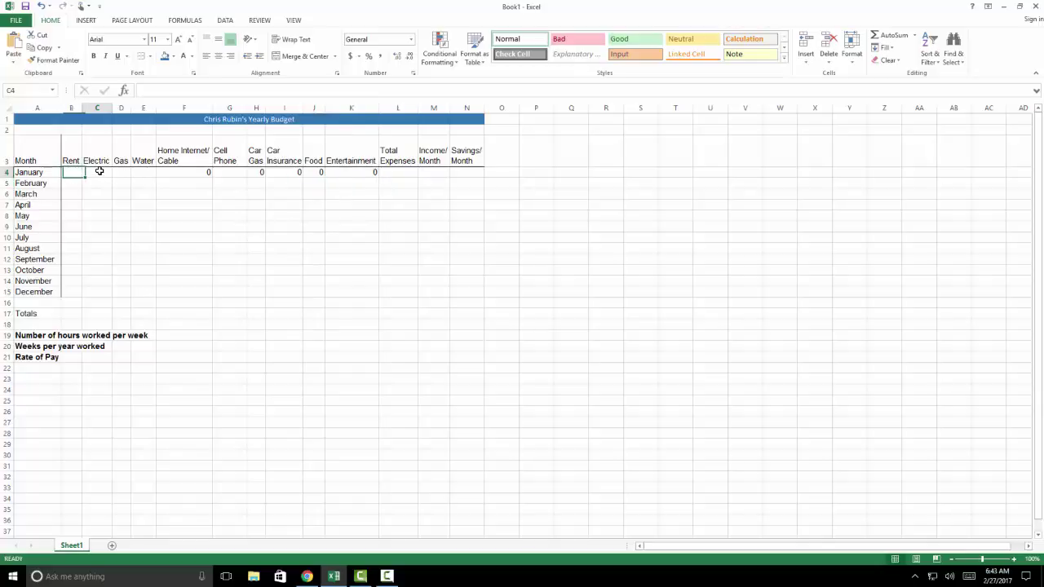
{"action": "left_click", "coordinate": [123, 172]}
{"action": "left_click", "coordinate": [143, 172]}
{"action": "left_click", "coordinate": [169, 172]}
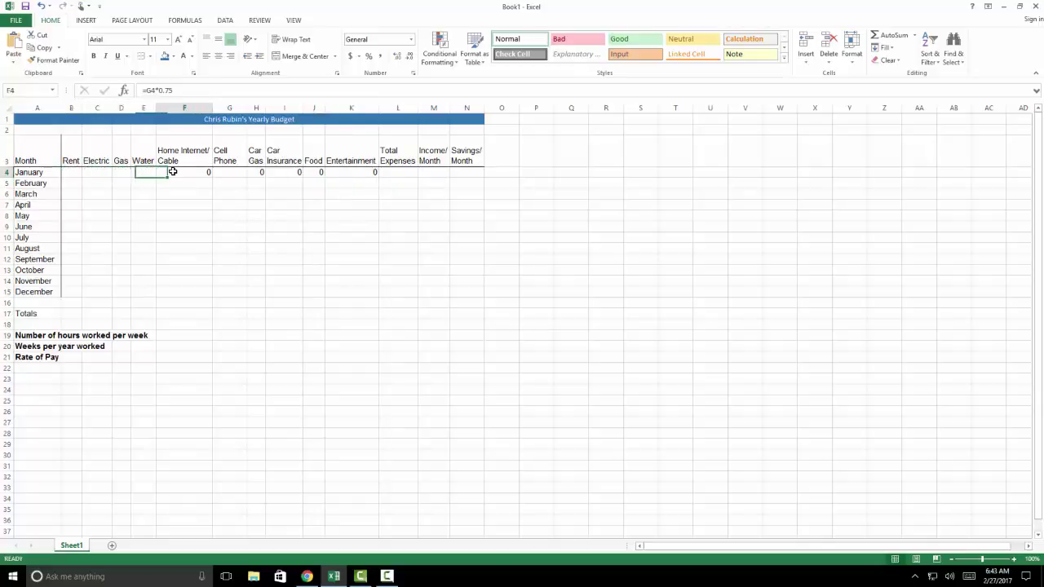
{"action": "left_click", "coordinate": [184, 195]}
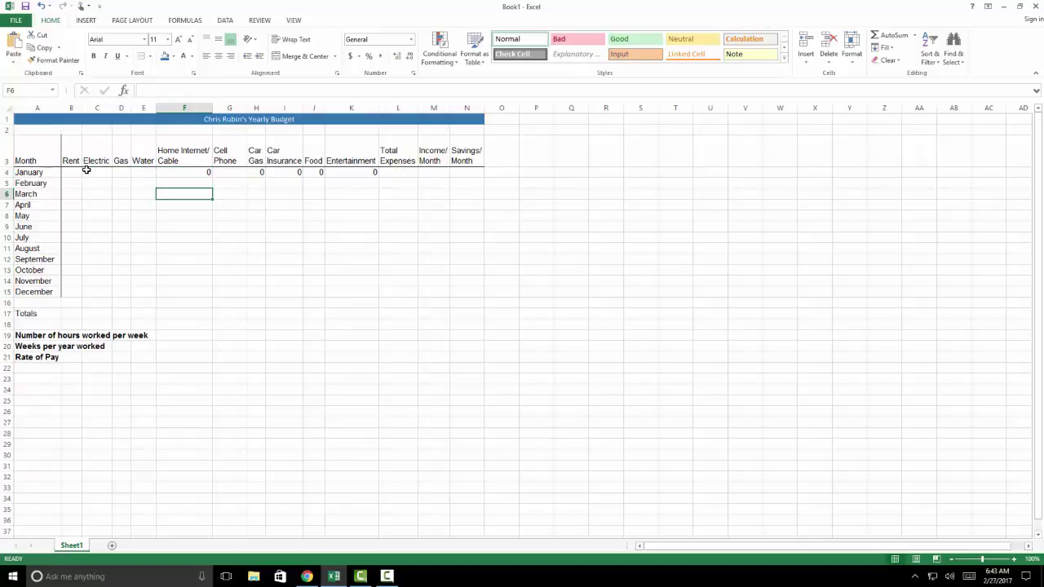
Enter January's Electric cost 88 in C4 and Gas cost 50 in D4
{"action": "left_click", "coordinate": [94, 172]}
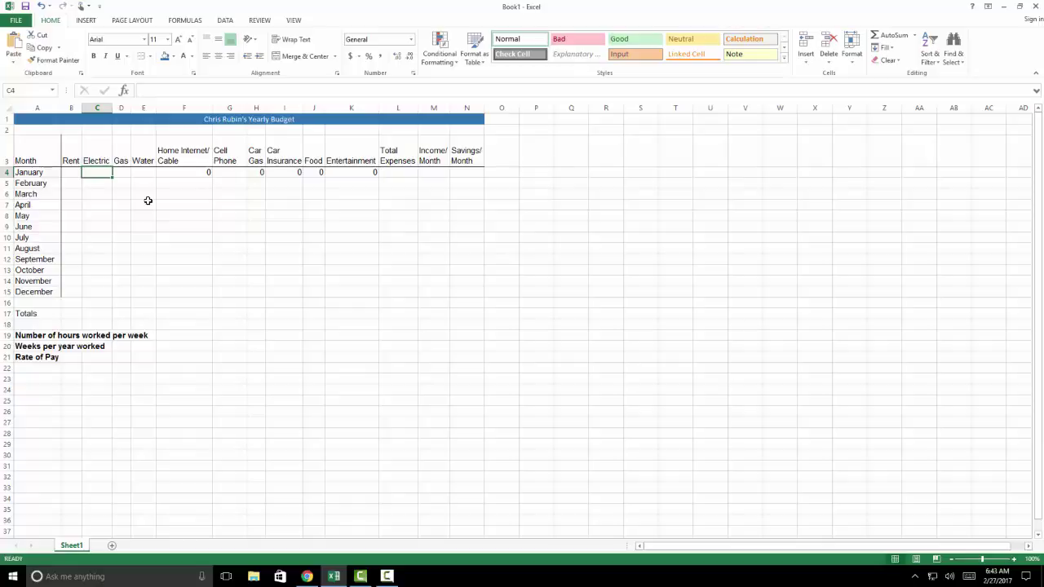
{"action": "type", "text": "88"}
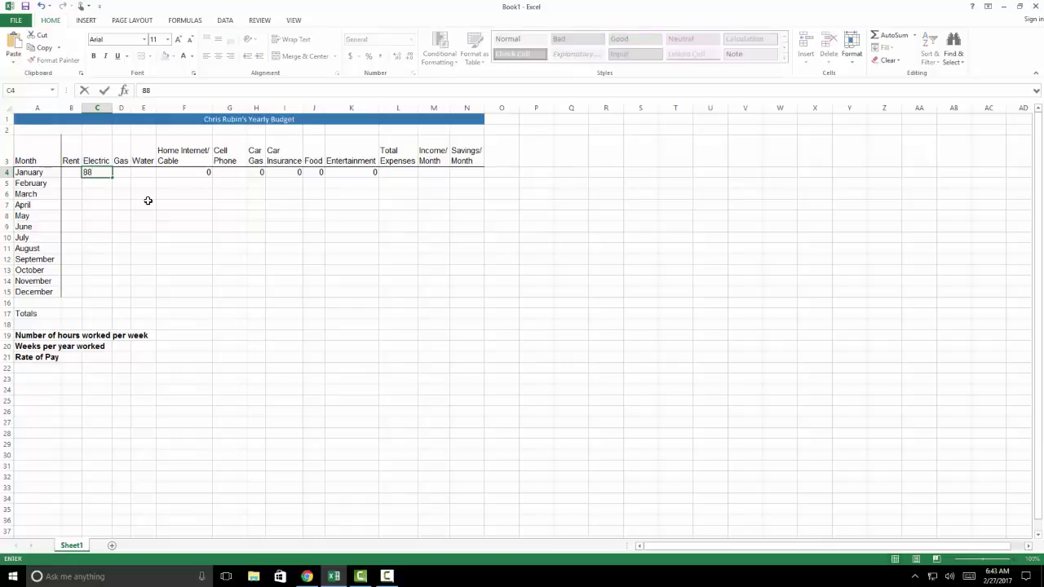
{"action": "key", "text": "Return"}
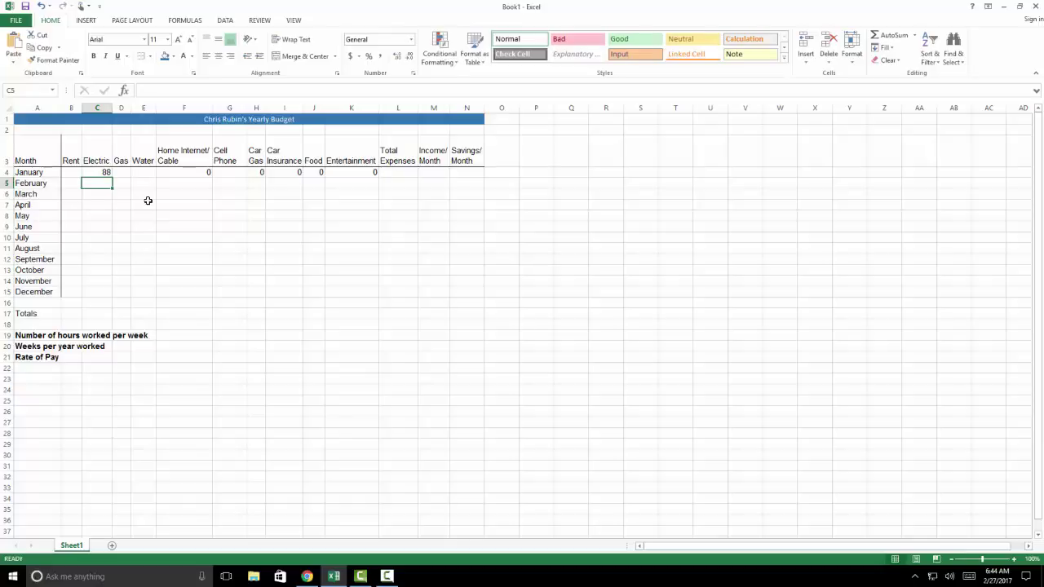
{"action": "key", "text": "Up"}
{"action": "key", "text": "Right"}
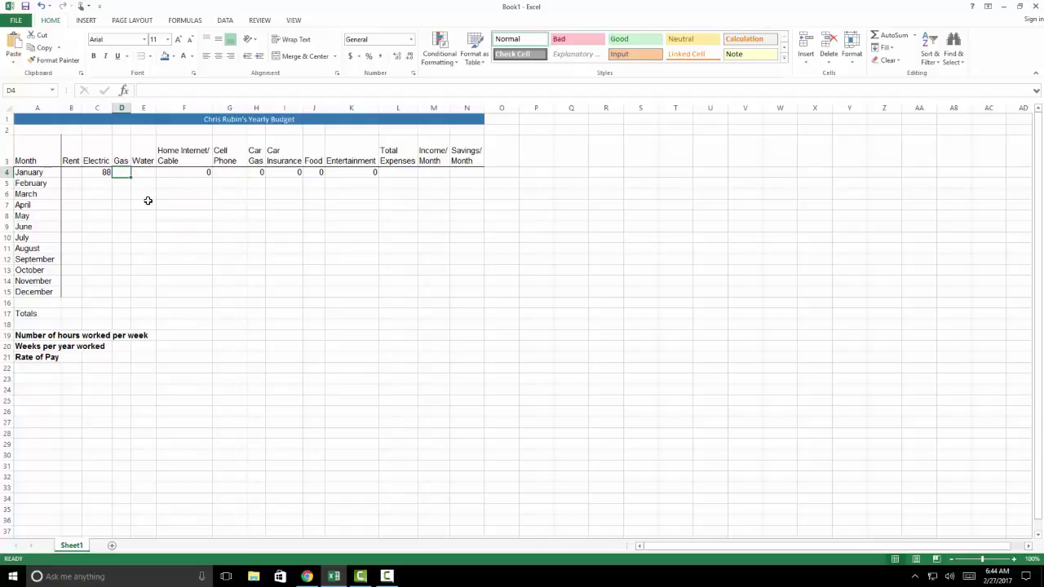
{"action": "type", "text": "50"}
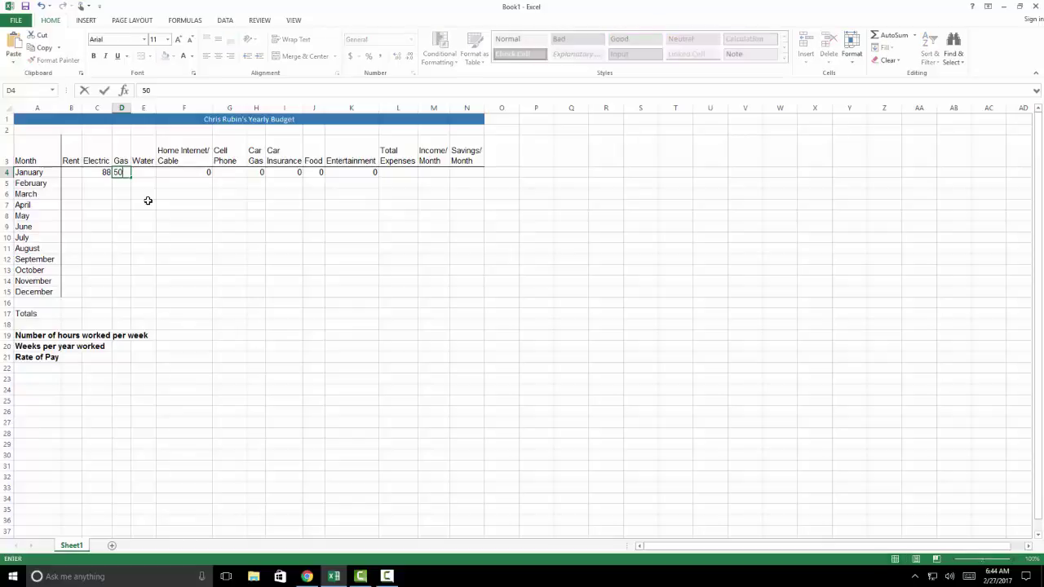
{"action": "key", "text": "Tab"}
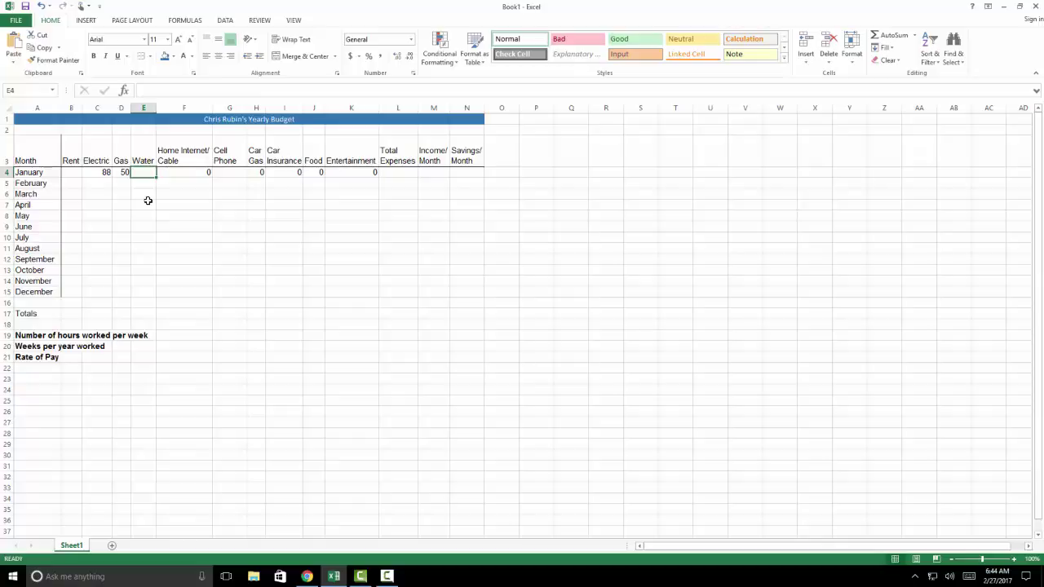
Enter January's Water cost 39.84 in E4
{"action": "type", "text": "39."}
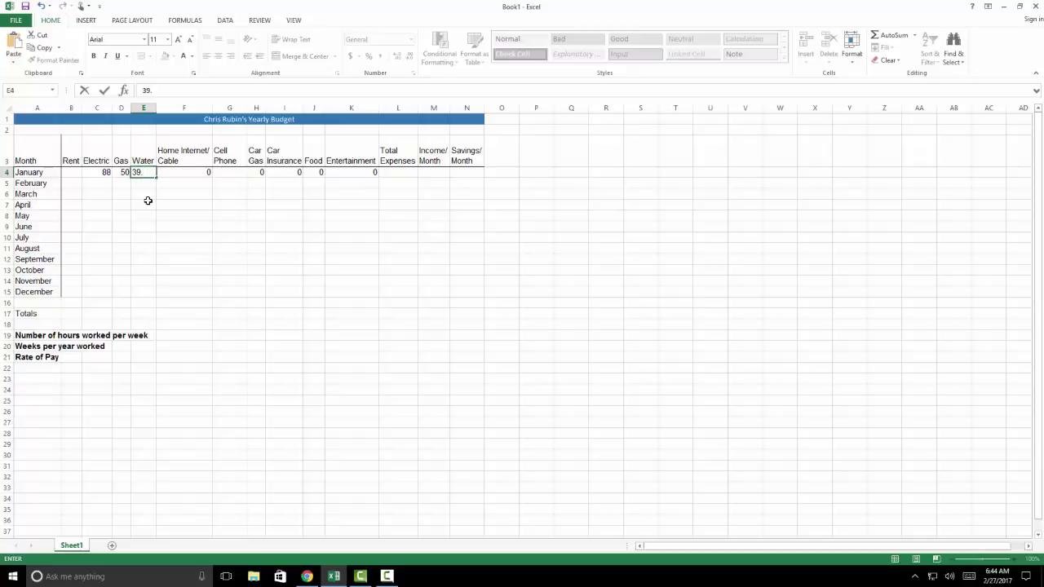
{"action": "type", "text": "84"}
{"action": "key", "text": "Return"}
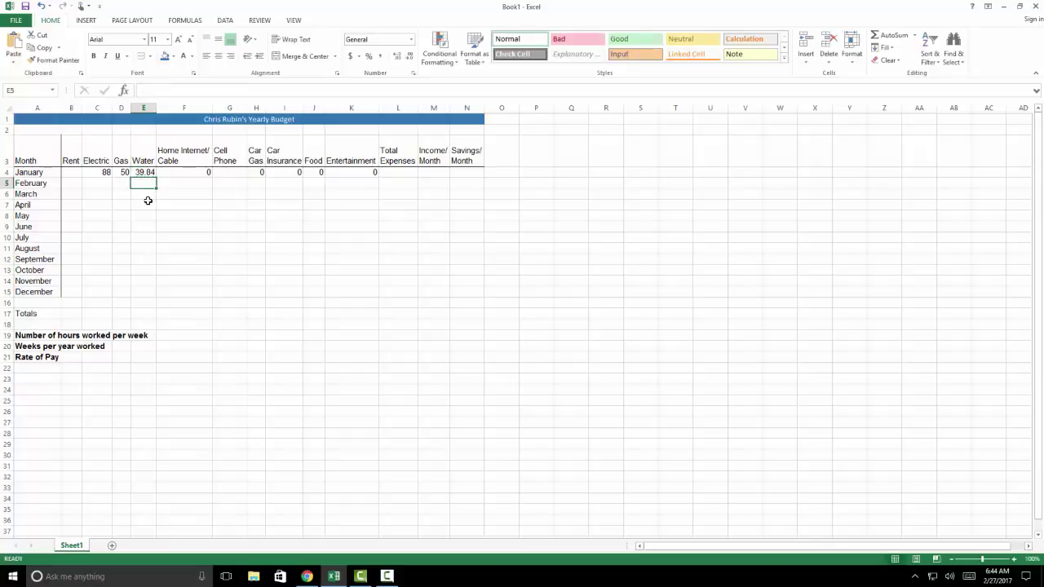
{"action": "key", "text": "Down"}
{"action": "key", "text": "Up"}
{"action": "key", "text": "Up"}
{"action": "key", "text": "Left"}
{"action": "key", "text": "Left"}
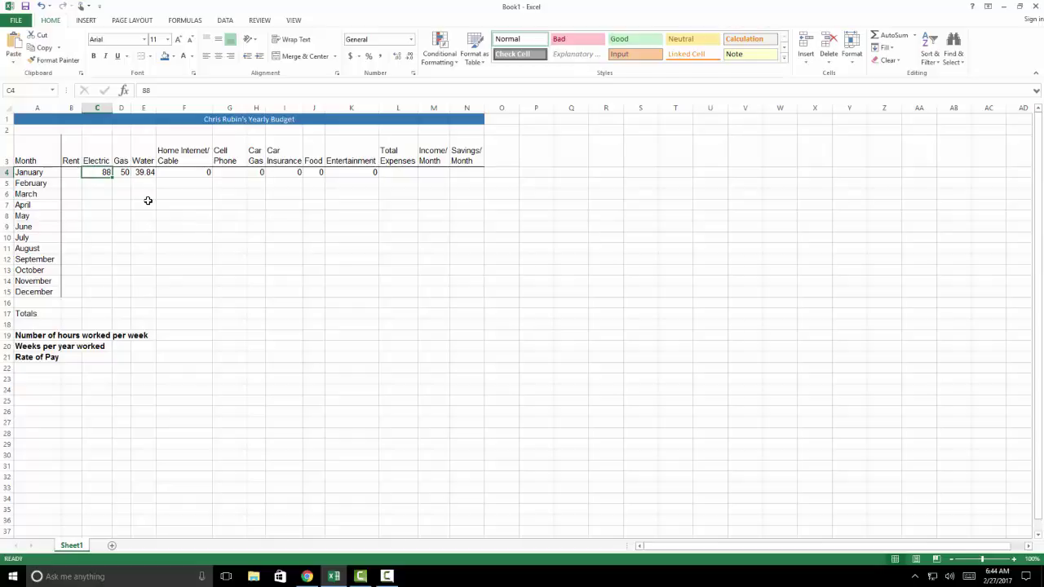
Enter January's Rent 2972 in B4 and Cell Phone 50 in G4, then check row 4's formulas
{"action": "key", "text": "Left"}
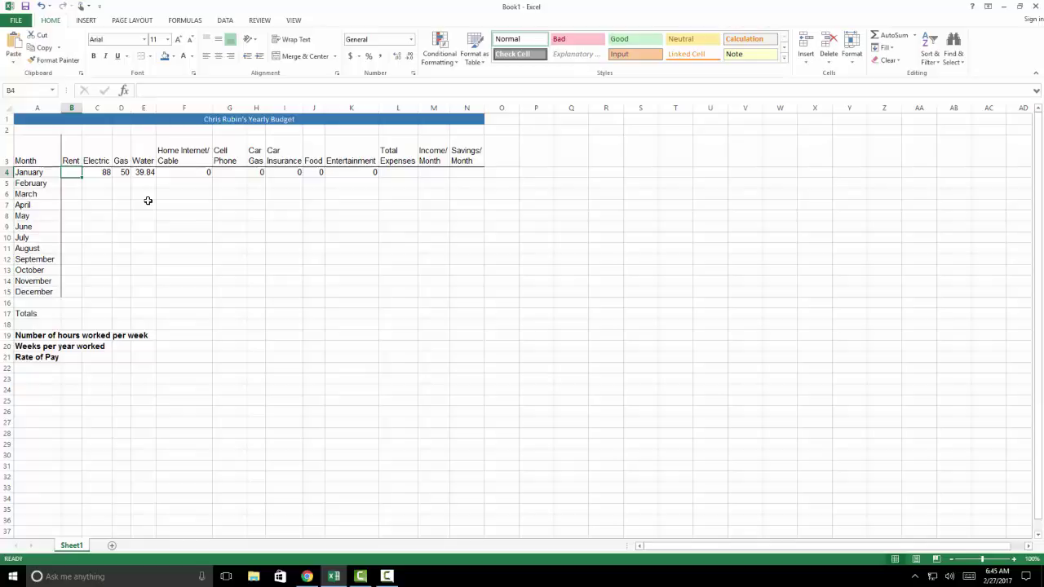
{"action": "type", "text": "29"}
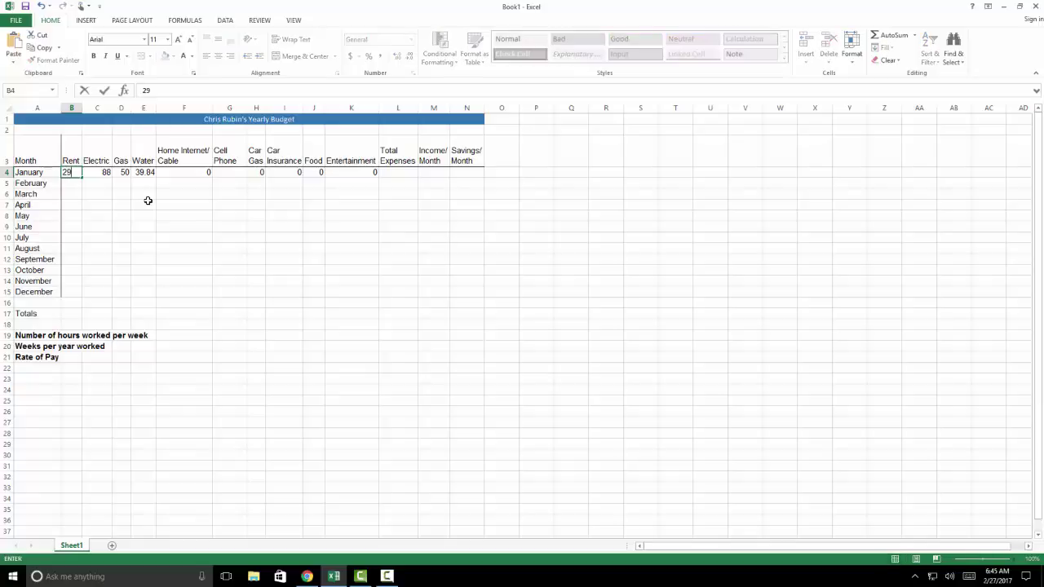
{"action": "type", "text": "72"}
{"action": "key", "text": "Return"}
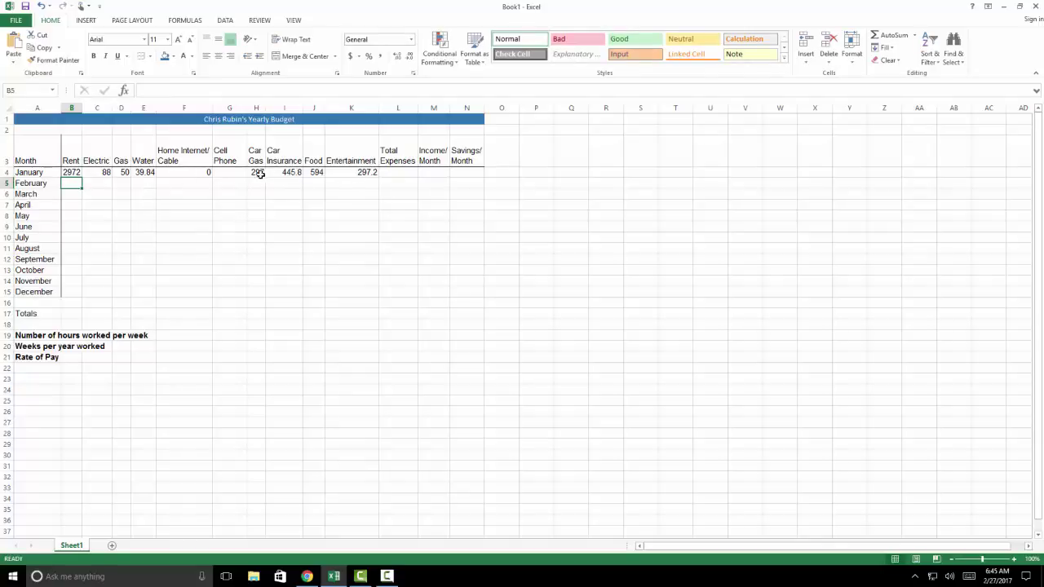
{"action": "left_click", "coordinate": [233, 172]}
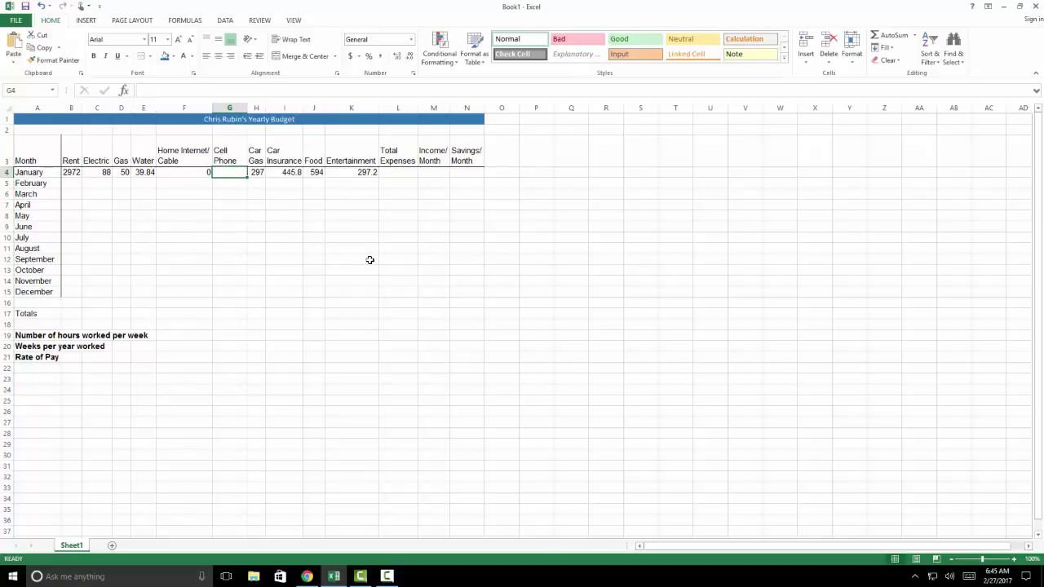
{"action": "type", "text": "50"}
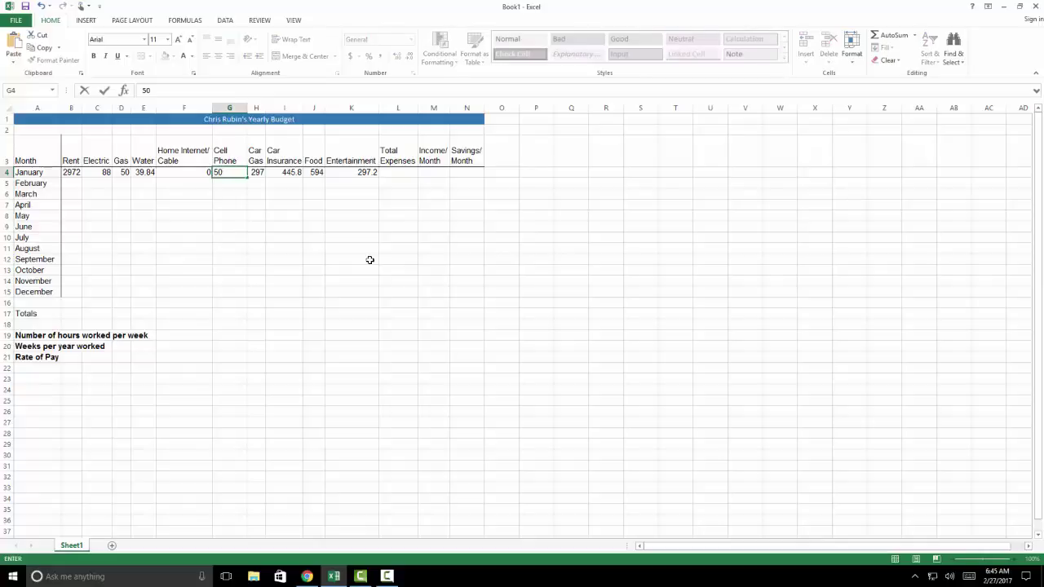
{"action": "key", "text": "Return"}
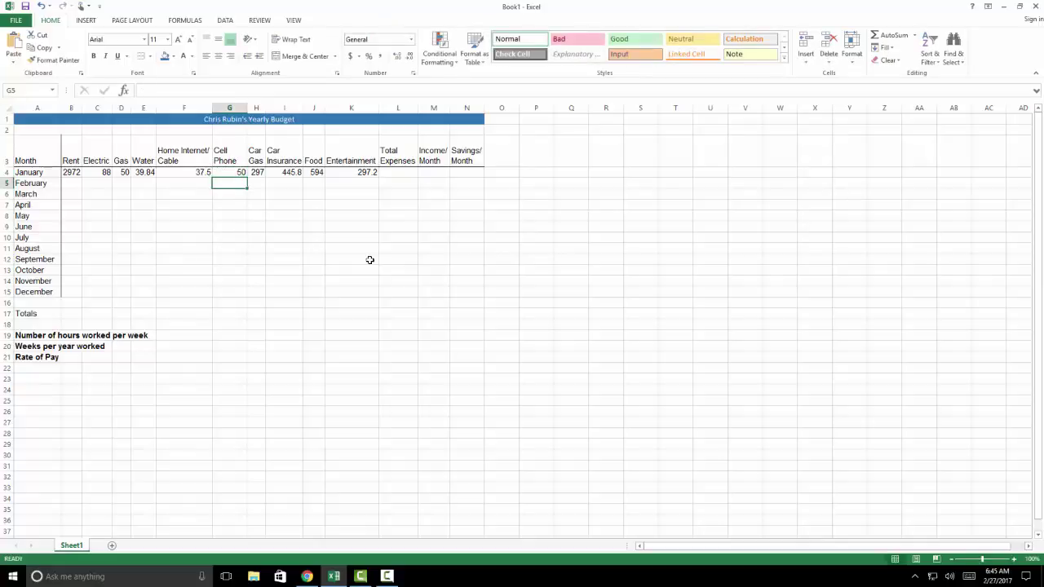
{"action": "key", "text": "Up"}
{"action": "key", "text": "Right"}
{"action": "key", "text": "Right"}
{"action": "key", "text": "Right"}
{"action": "key", "text": "Right"}
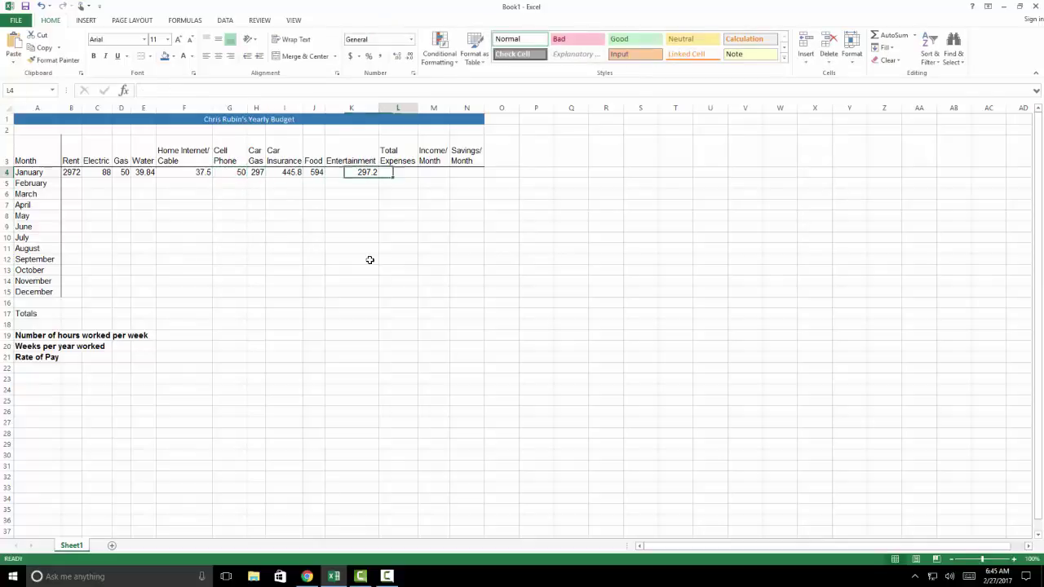
{"action": "key", "text": "Left"}
{"action": "key", "text": "Left"}
{"action": "key", "text": "Left"}
{"action": "key", "text": "Left"}
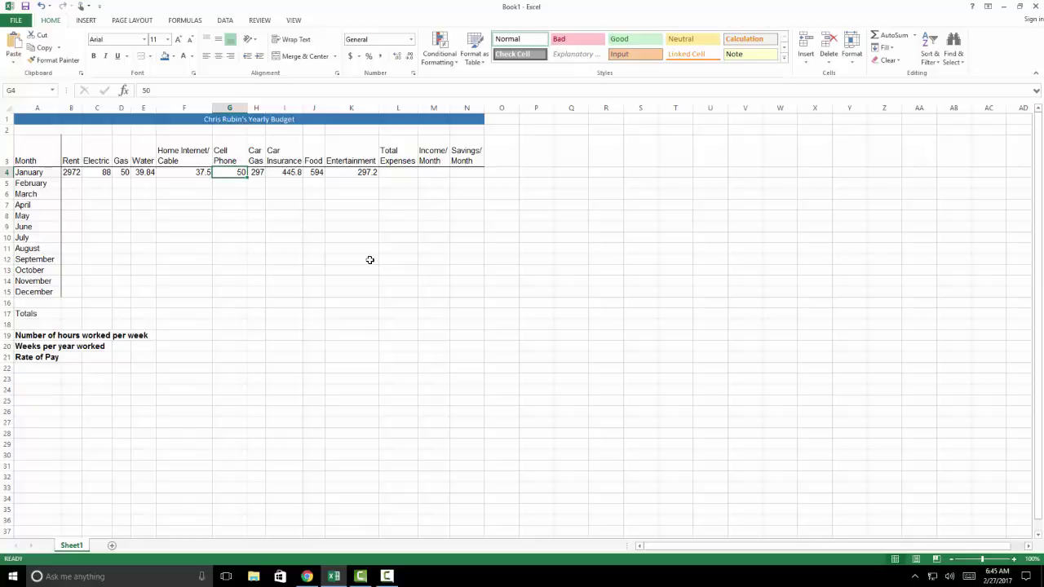
AutoSum B4:K4 into January's Total Expenses cell L4, giving 4871.94
{"action": "left_click", "coordinate": [396, 172]}
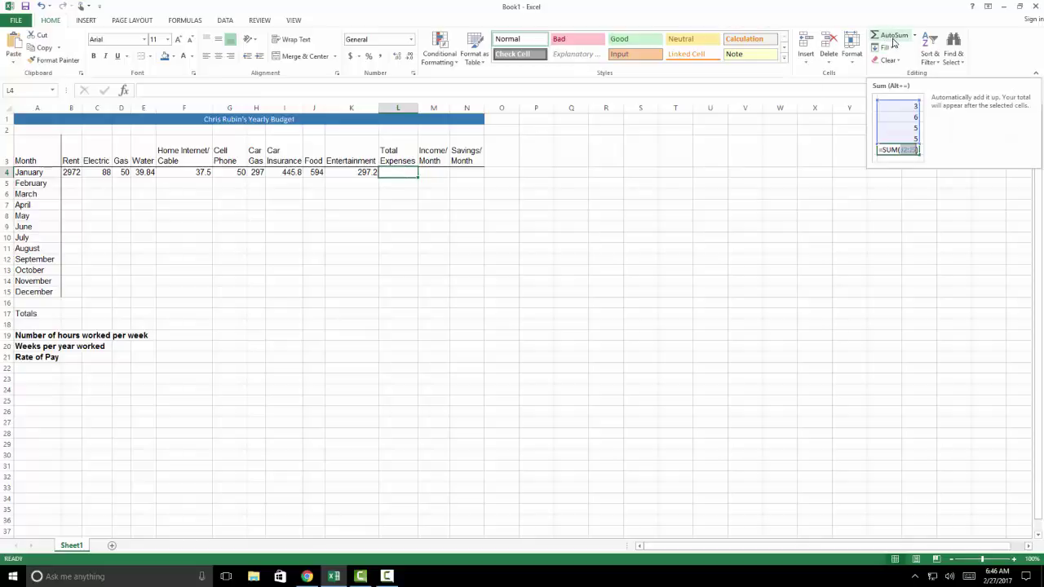
{"action": "left_click", "coordinate": [892, 41]}
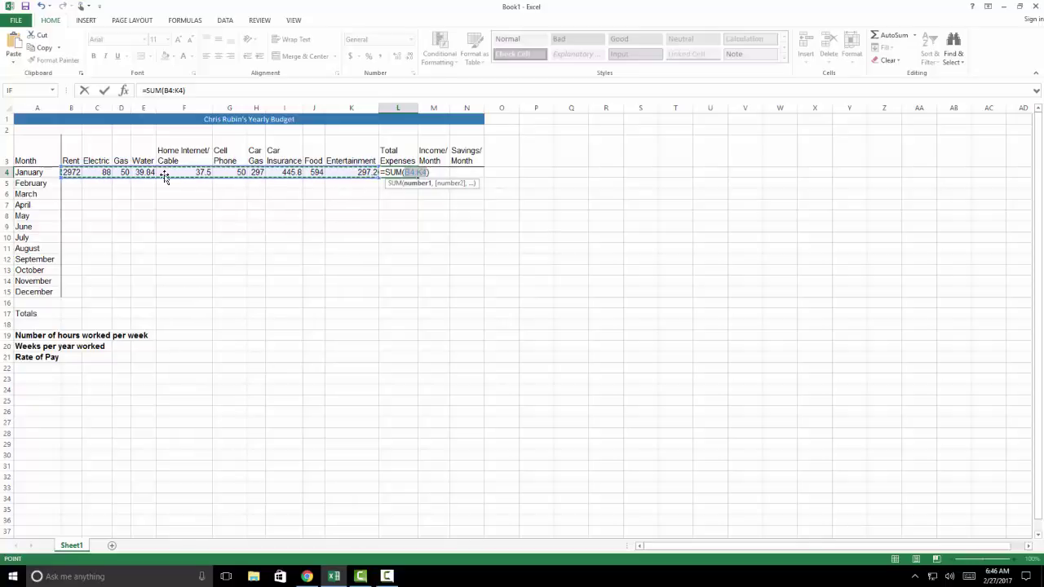
{"action": "left_click", "coordinate": [85, 187]}
{"action": "left_click_drag", "start_coordinate": [73, 172], "coordinate": [357, 174]}
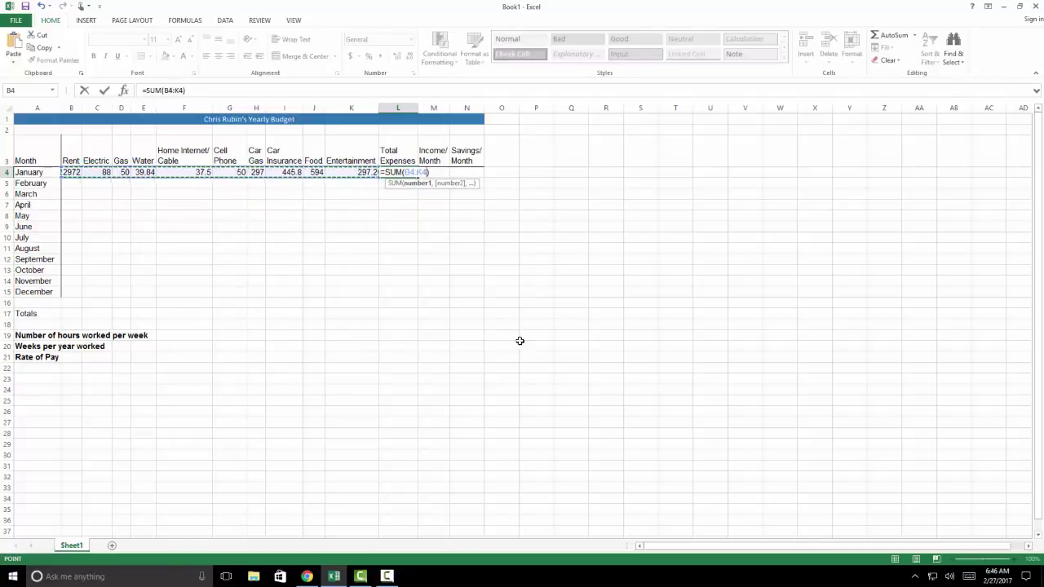
{"action": "key", "text": "Return"}
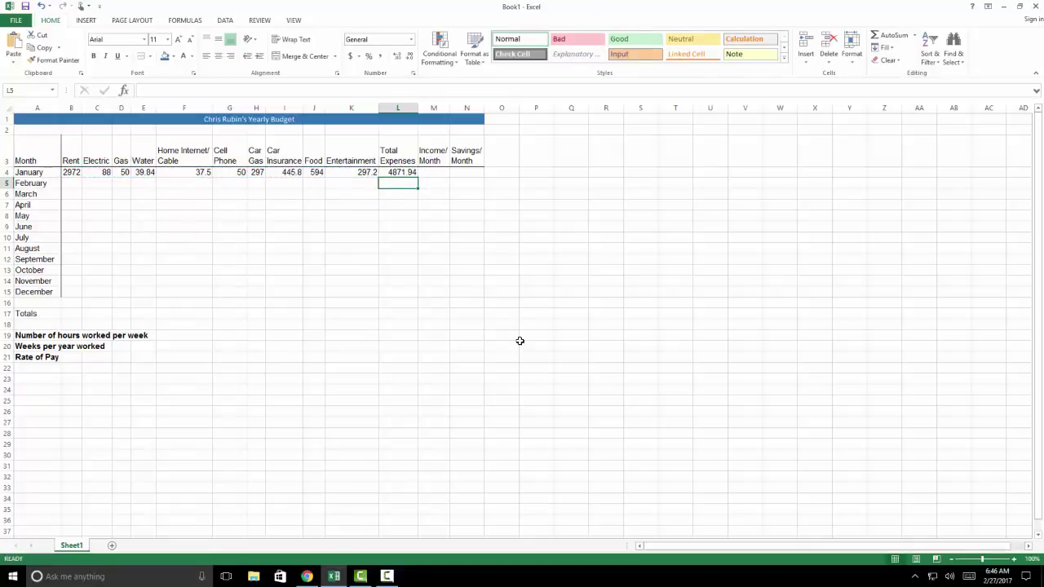
{"action": "key", "text": "Up"}
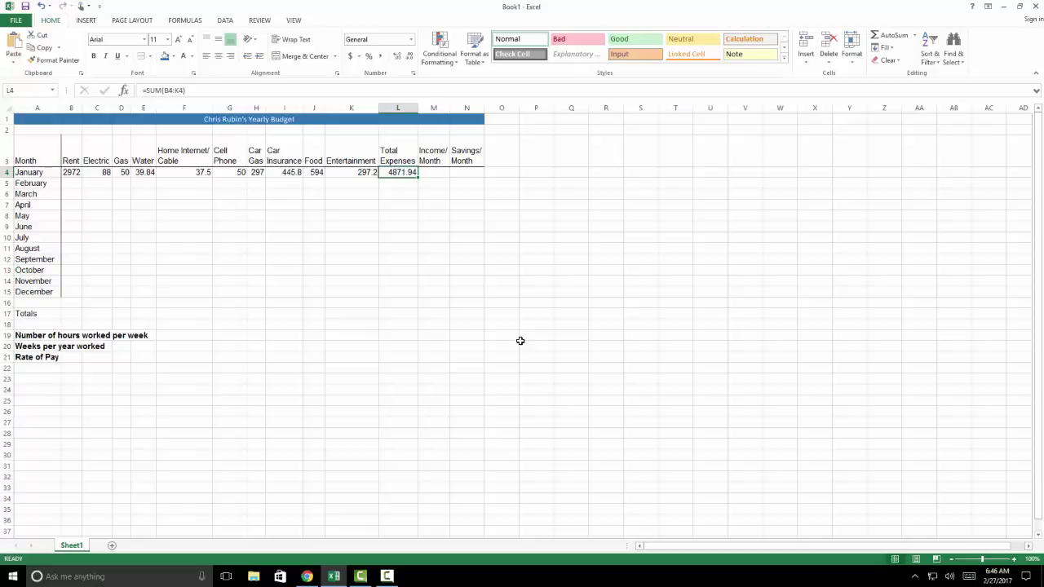
Enter 40 hours worked per week in H19 and 52 weeks per year in H20
{"action": "key", "text": "Right"}
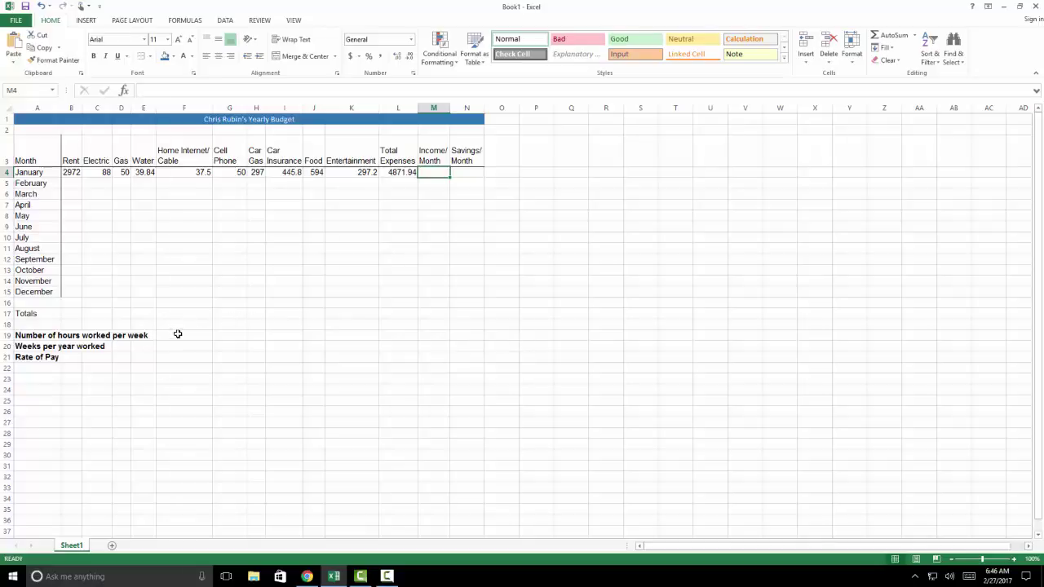
{"action": "left_click", "coordinate": [258, 107]}
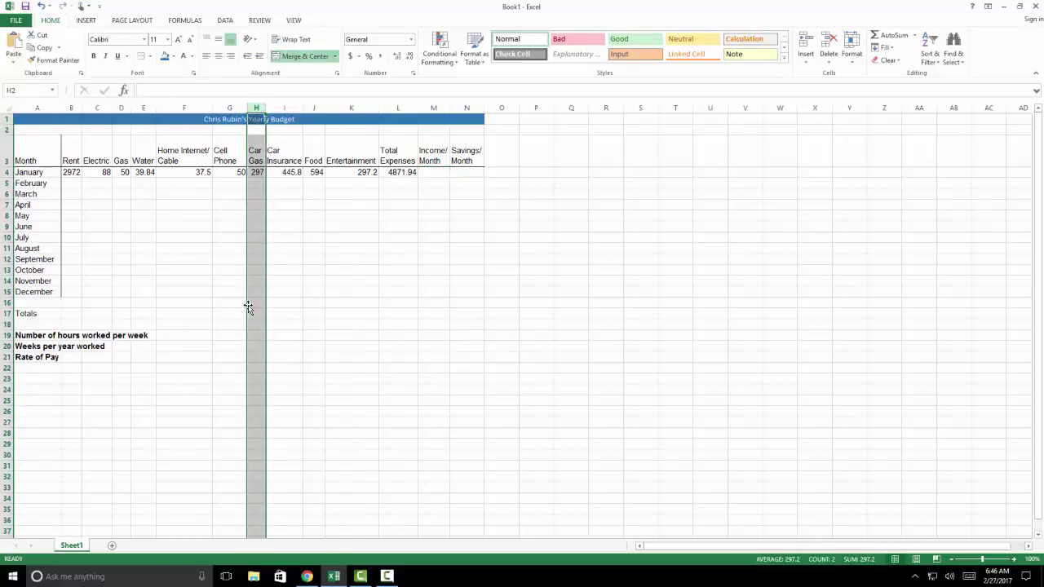
{"action": "left_click", "coordinate": [256, 334]}
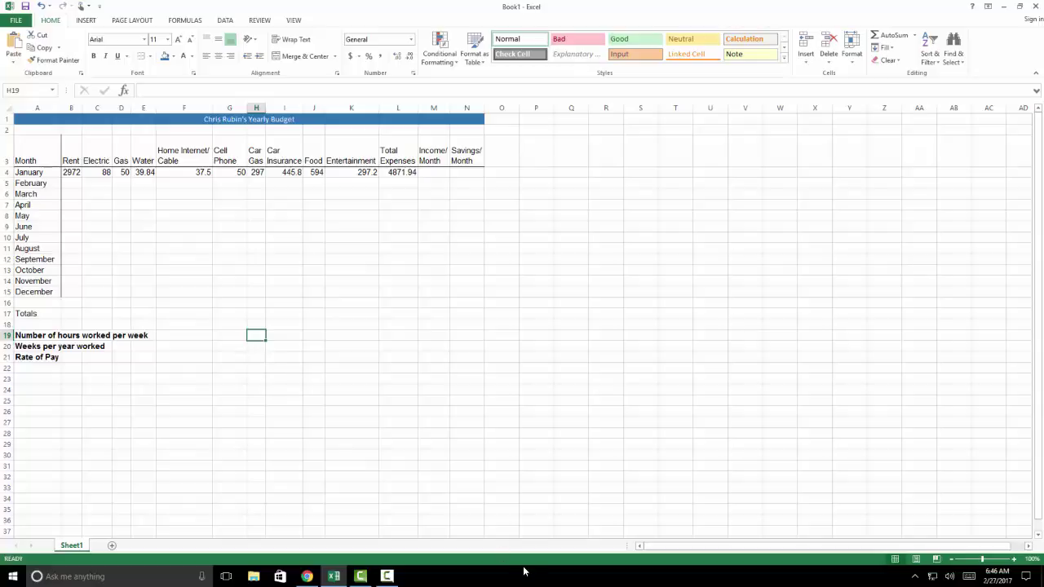
{"action": "type", "text": "40"}
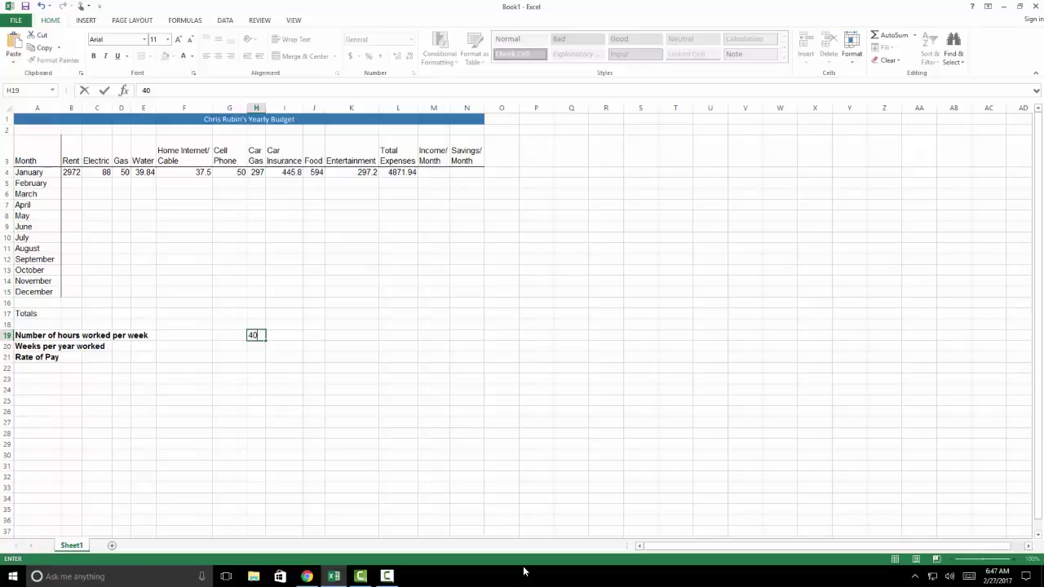
{"action": "key", "text": "Return"}
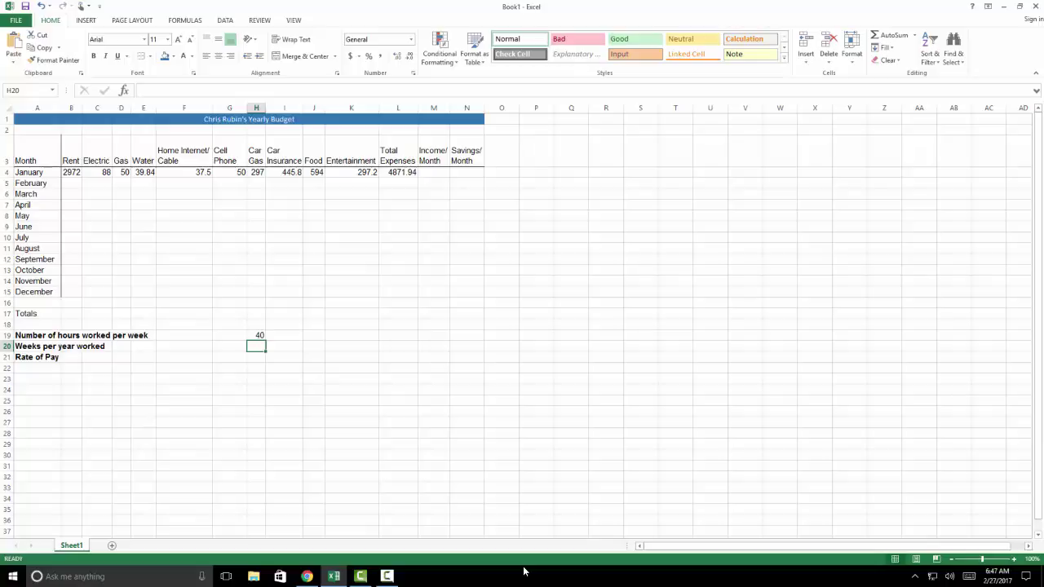
{"action": "type", "text": "52"}
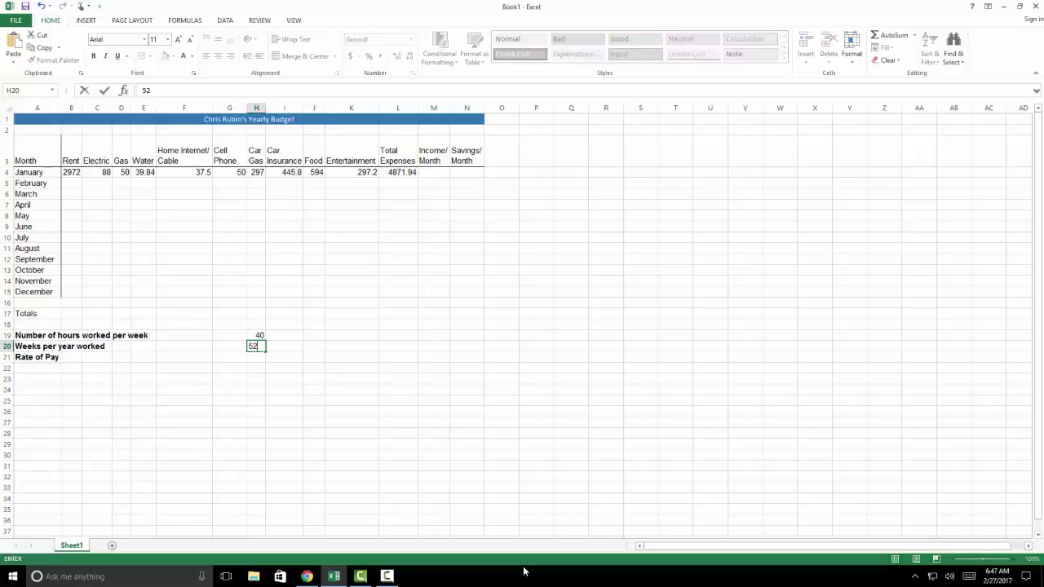
{"action": "key", "text": "Return"}
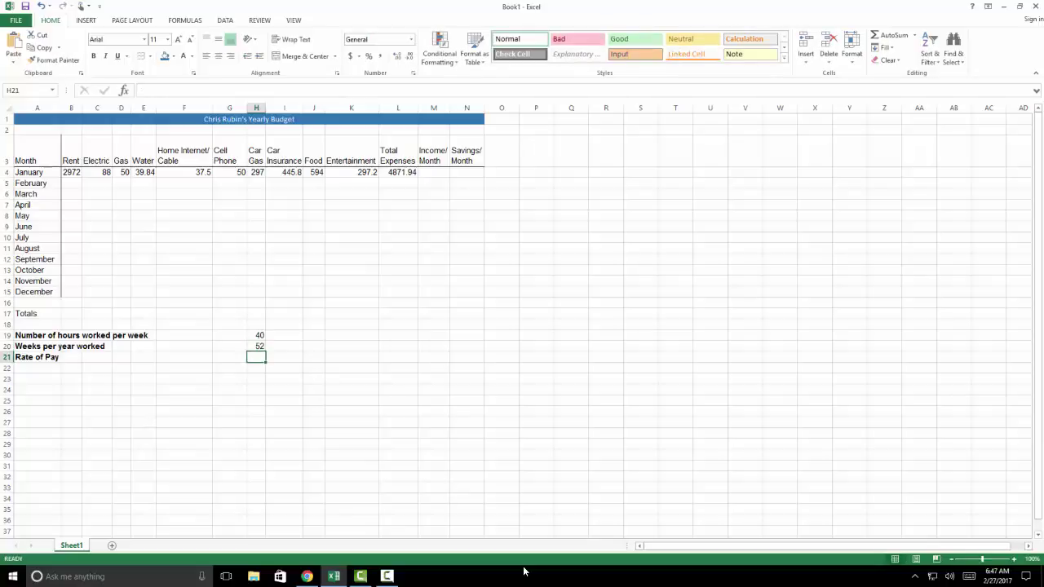
{"action": "key", "text": "Up"}
Settle weeks per year in H20 on 52 after trying 50, and enter rate of pay 14 in H21
{"action": "key", "text": "Down"}
{"action": "key", "text": "Up"}
{"action": "type", "text": "50"}
{"action": "key", "text": "Return"}
{"action": "key", "text": "Up"}
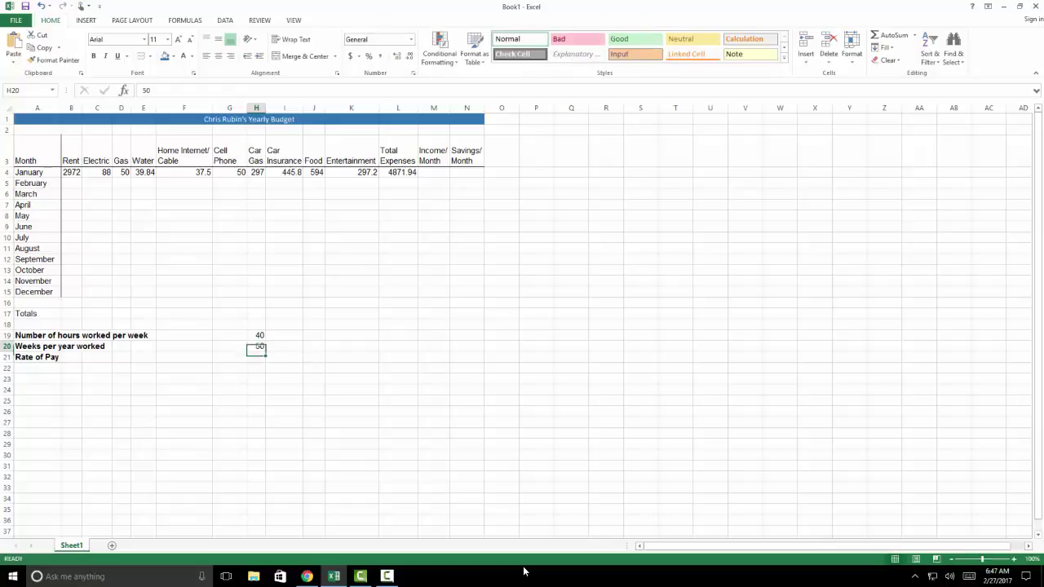
{"action": "type", "text": "52"}
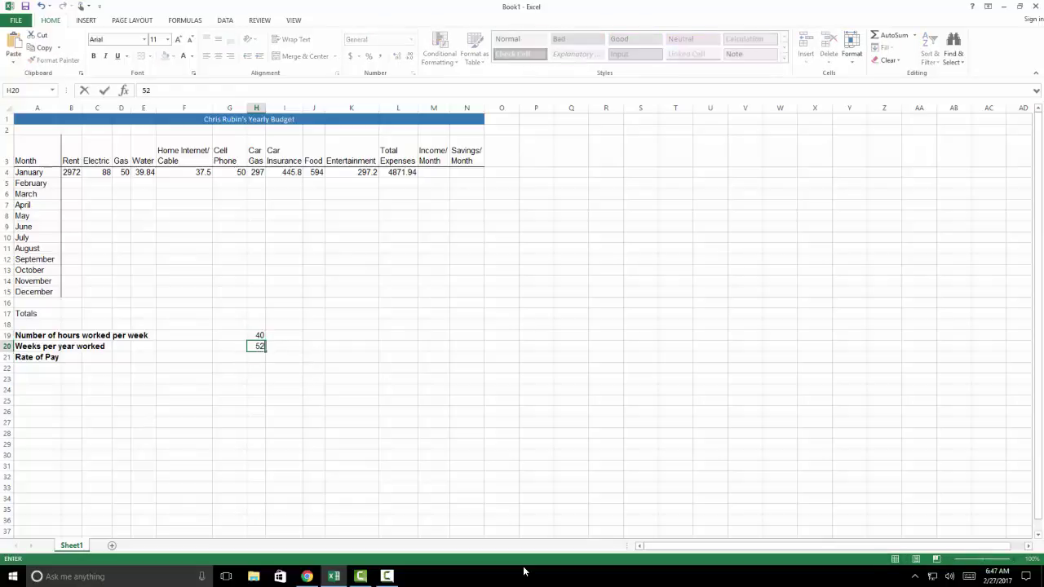
{"action": "key", "text": "Return"}
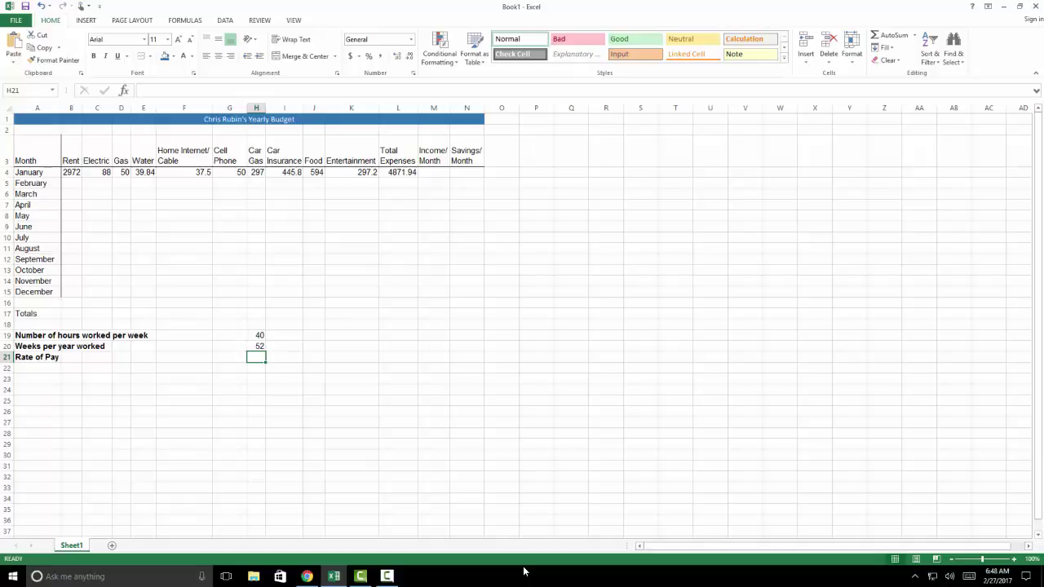
{"action": "type", "text": "14"}
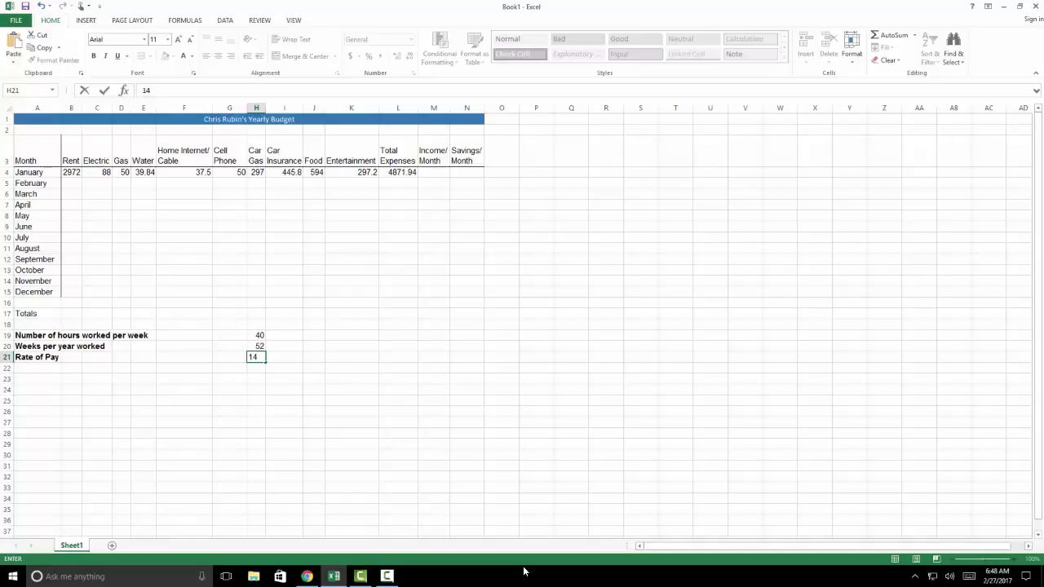
{"action": "key", "text": "Return"}
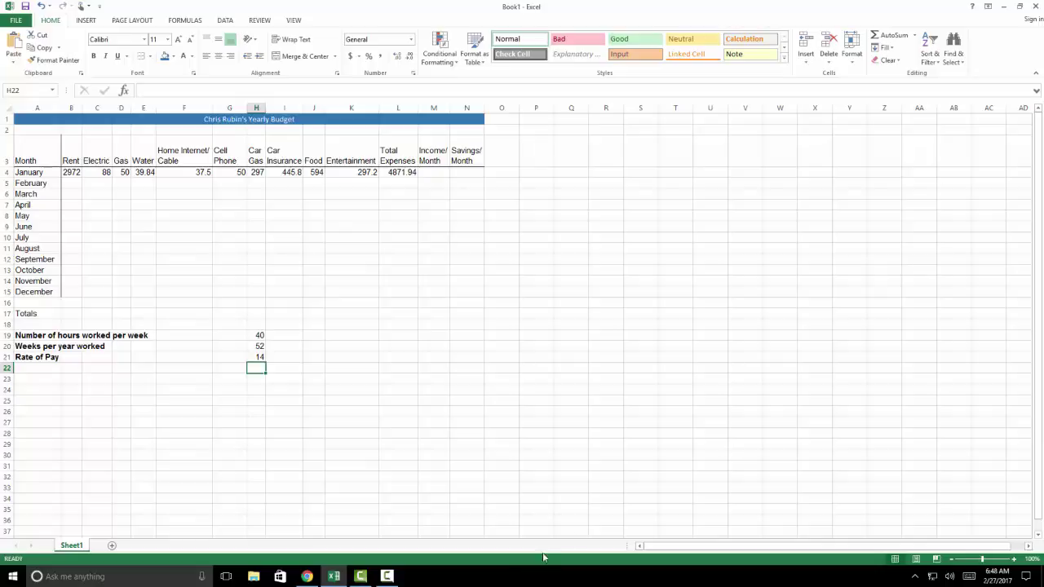
Enter =H21*H19*4 in January's Income/Month cell M4, giving 2240
{"action": "left_click", "coordinate": [426, 176]}
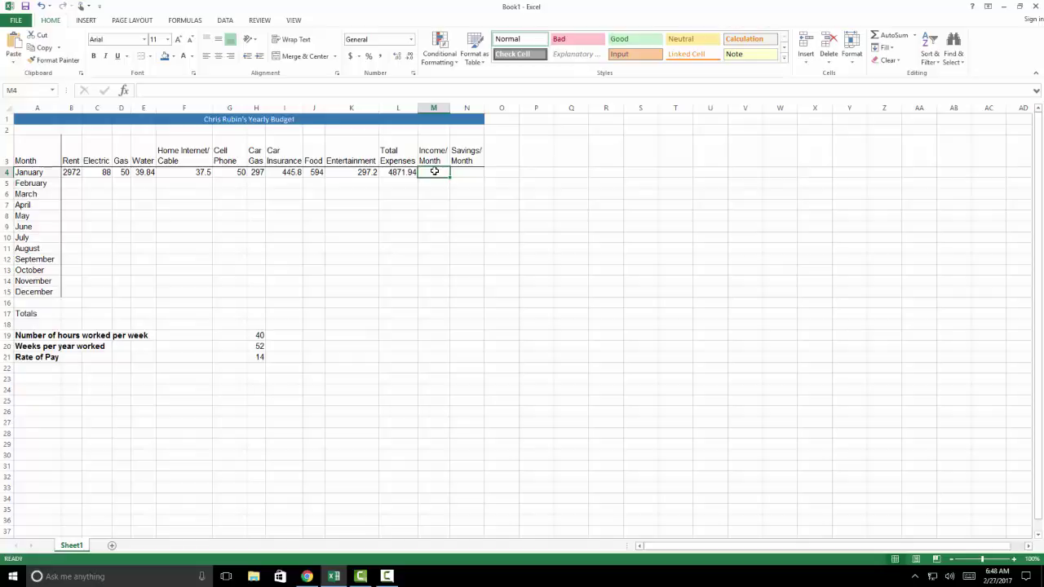
{"action": "type", "text": "="}
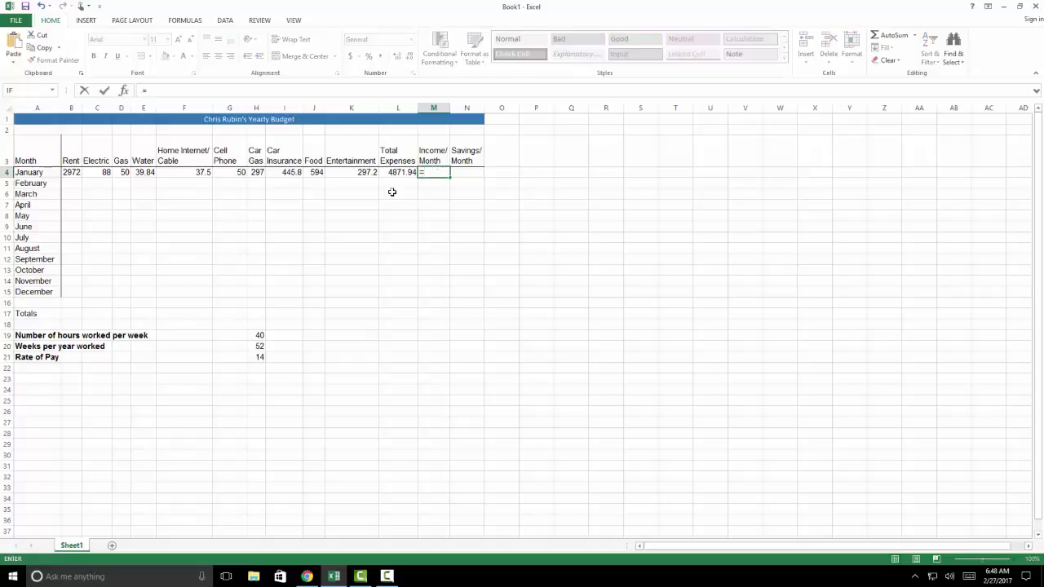
{"action": "left_click", "coordinate": [259, 357]}
{"action": "type", "text": "*"}
{"action": "left_click", "coordinate": [259, 335]}
{"action": "type", "text": "*4"}
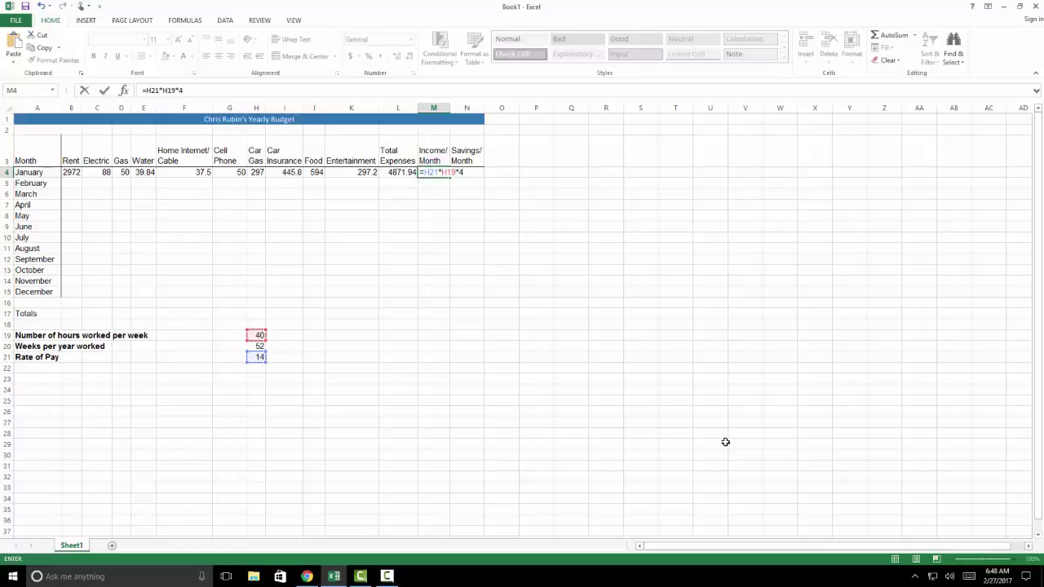
{"action": "key", "text": "Return"}
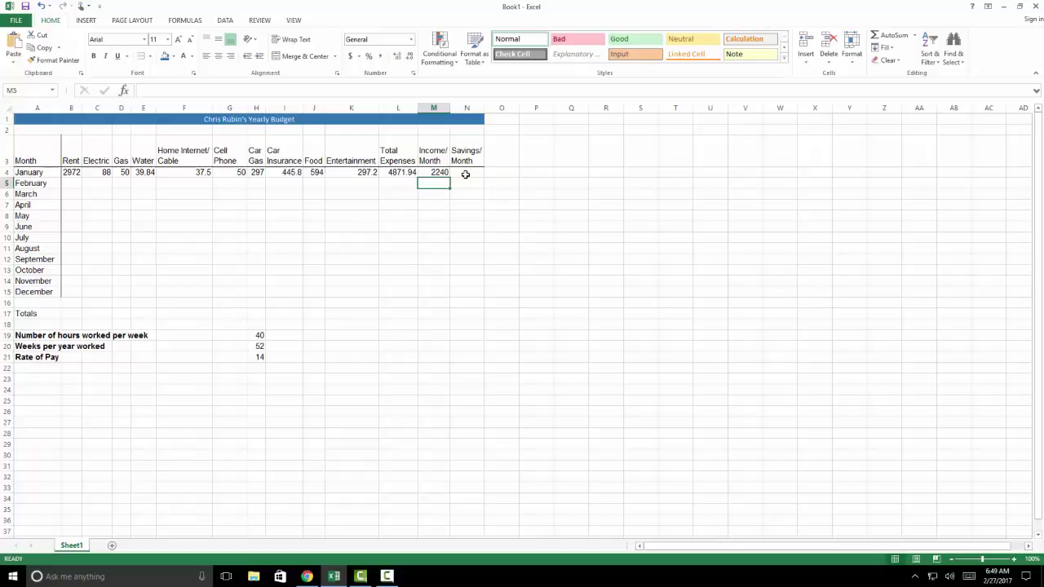
Enter =M4-L4 in January's Savings/Month cell N4, showing -2631.9
{"action": "left_click", "coordinate": [466, 173]}
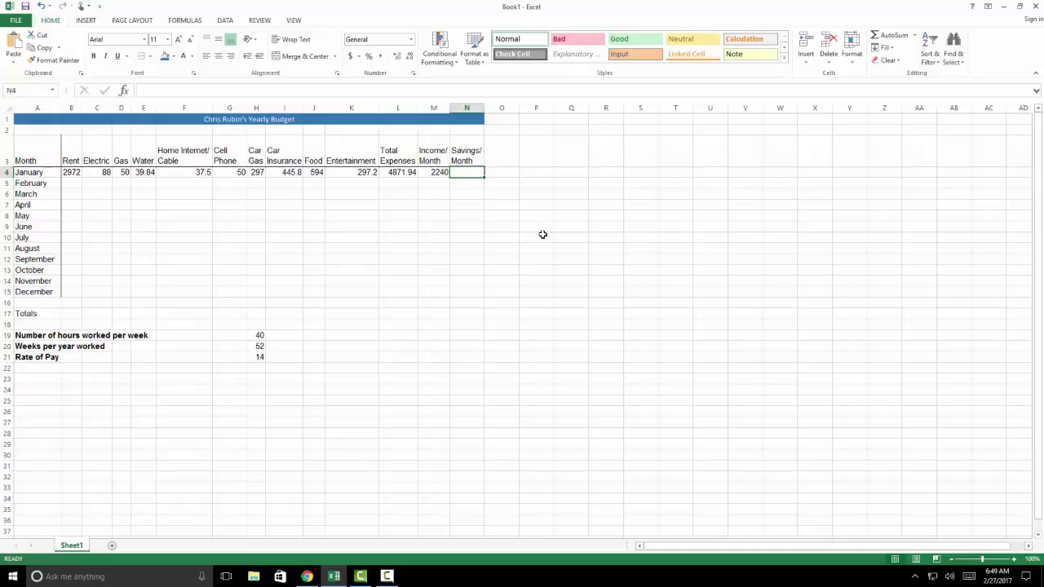
{"action": "type", "text": "="}
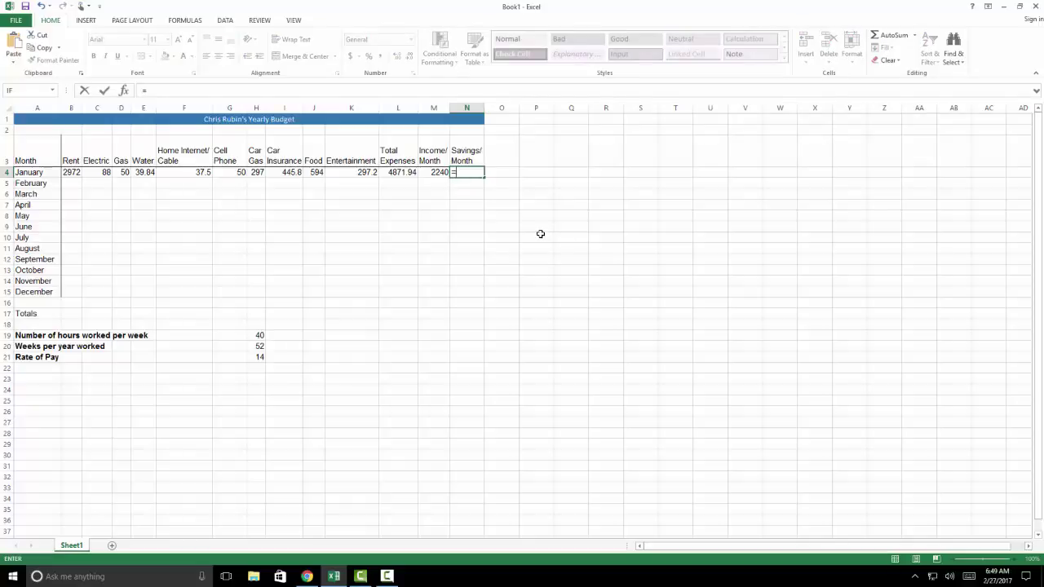
{"action": "left_click", "coordinate": [432, 172]}
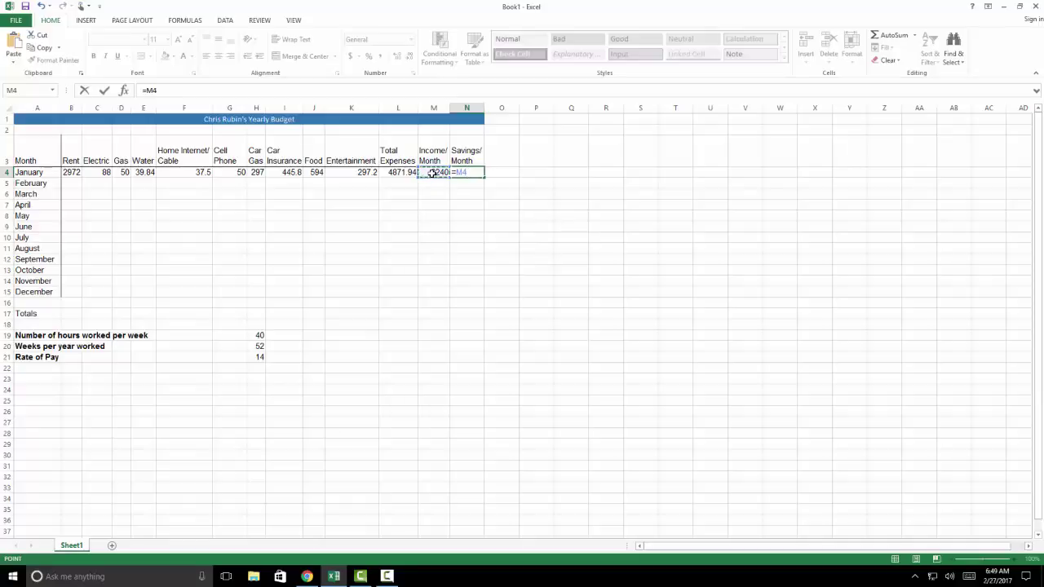
{"action": "type", "text": "-"}
{"action": "left_click", "coordinate": [402, 172]}
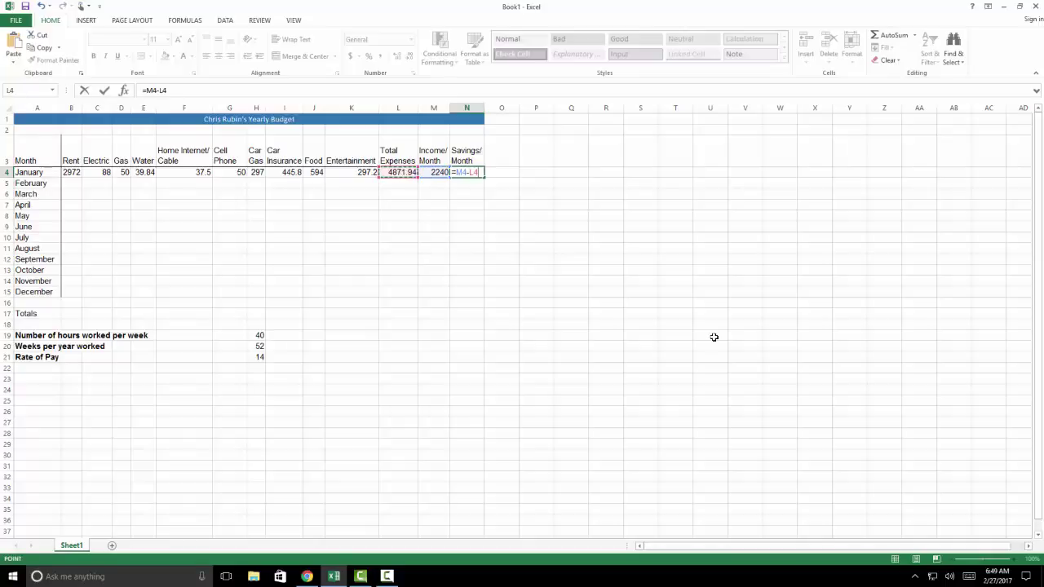
{"action": "key", "text": "Return"}
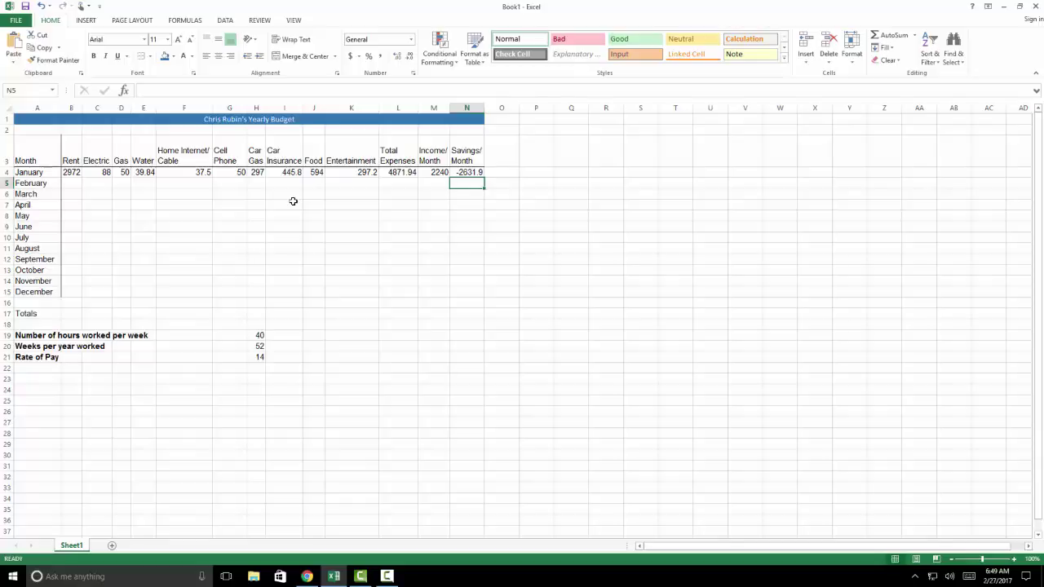
Copy January's 2972 rent from B4 into B5:B15
{"action": "left_click", "coordinate": [78, 173]}
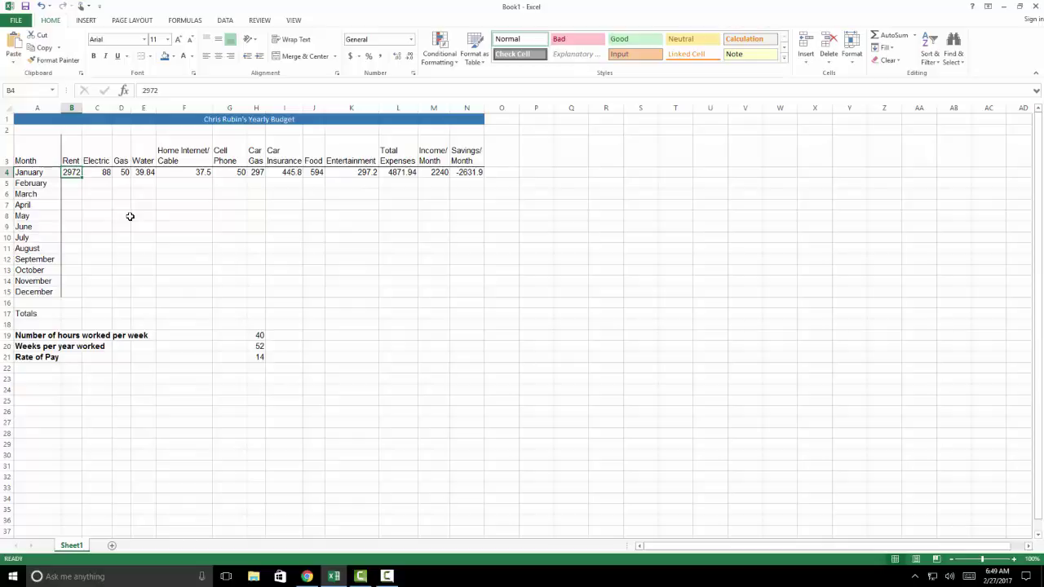
{"action": "left_click", "coordinate": [45, 48]}
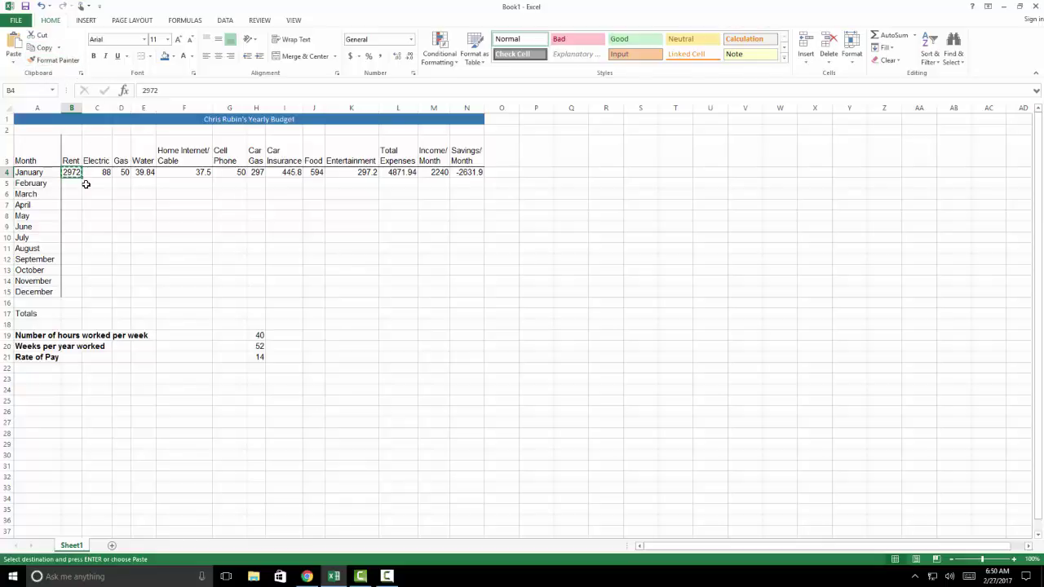
{"action": "left_click_drag", "start_coordinate": [77, 182], "coordinate": [75, 290]}
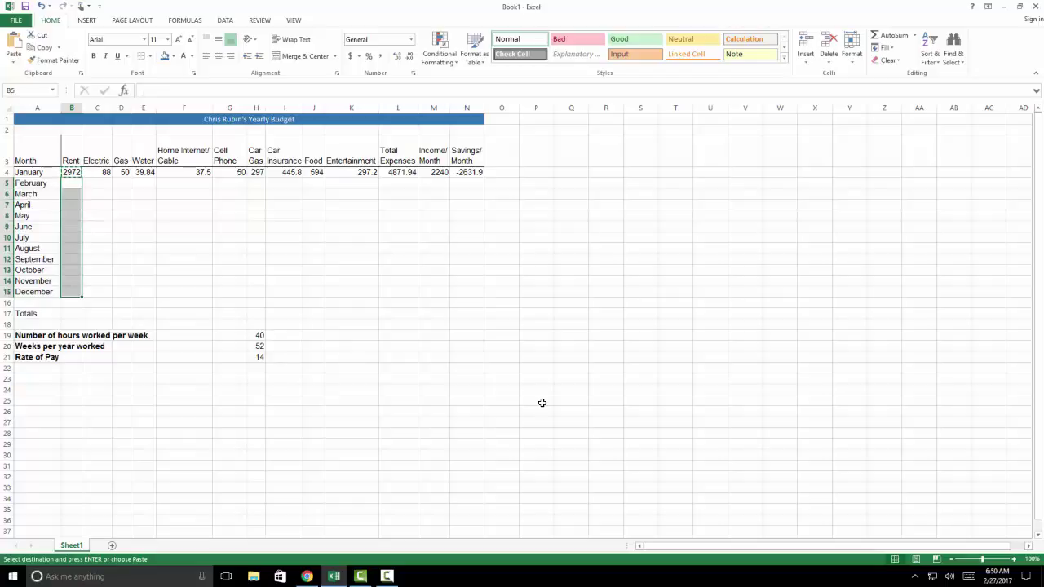
{"action": "key", "text": "Return"}
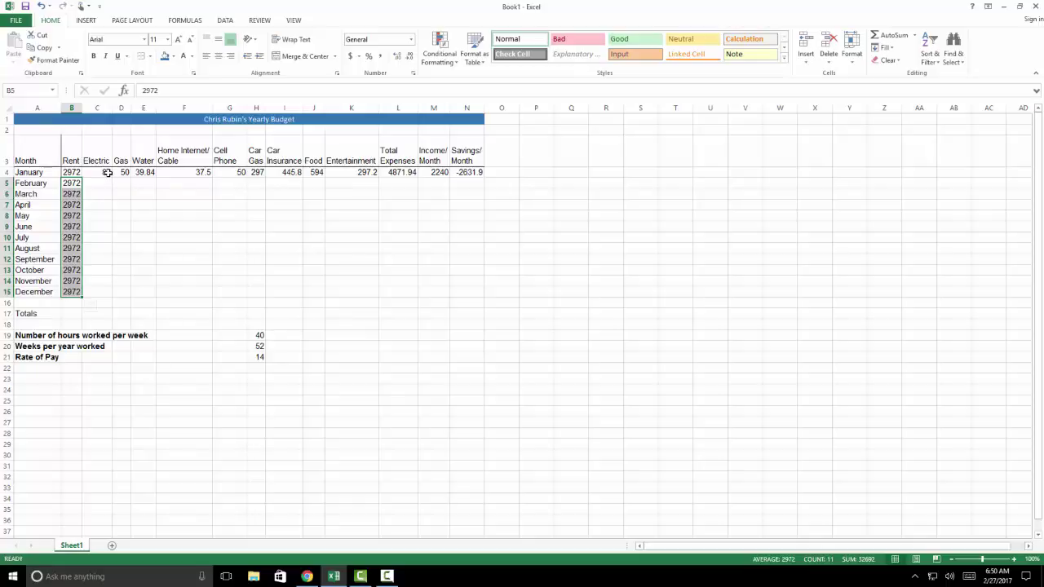
Fill Electric's 88 down C4:C15, then Gas 50 and Water 39.84 down D4:E15
{"action": "left_click_drag", "start_coordinate": [107, 173], "coordinate": [103, 294]}
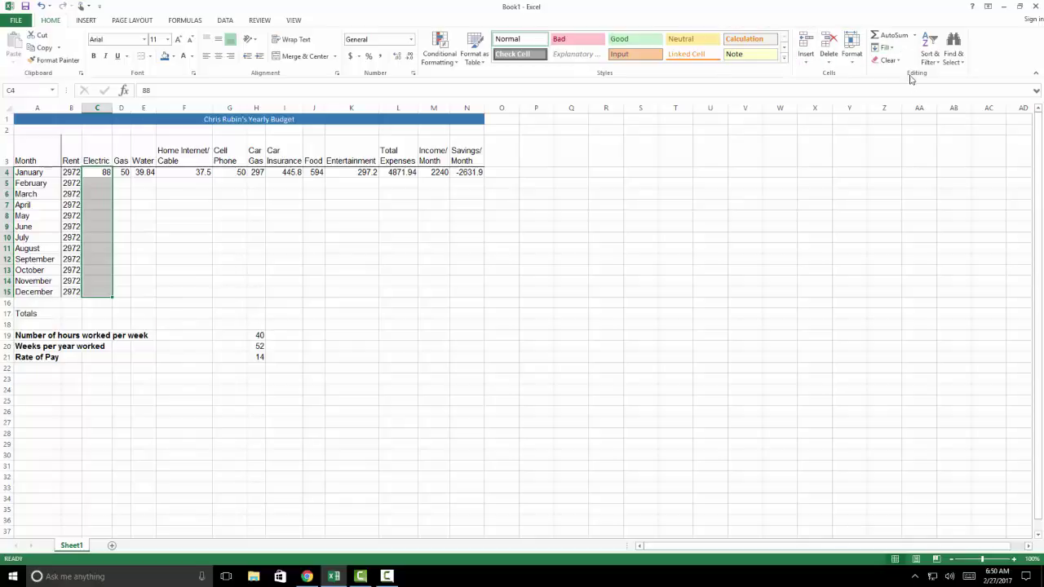
{"action": "left_click", "coordinate": [887, 47]}
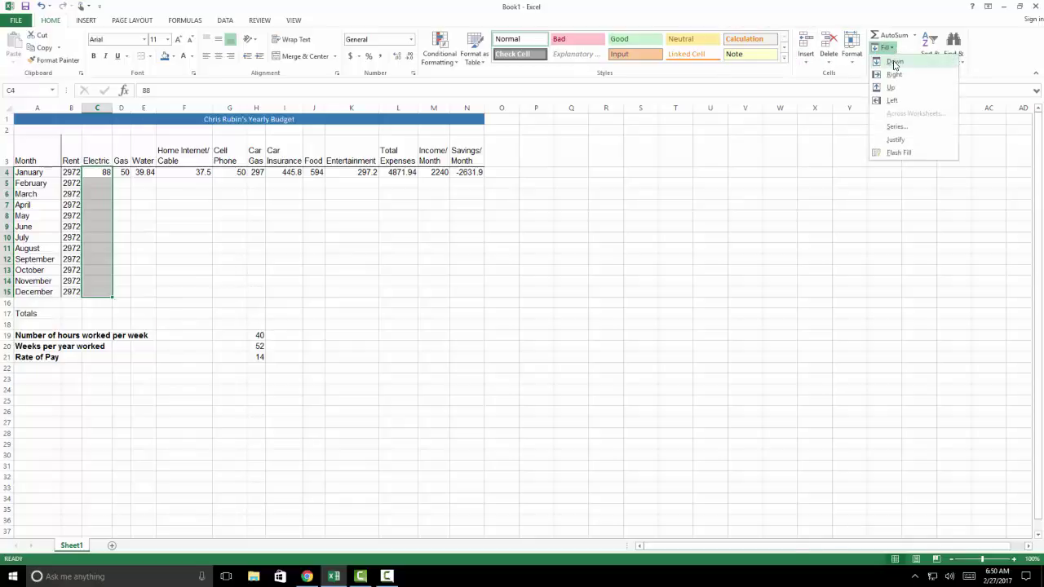
{"action": "left_click", "coordinate": [894, 62]}
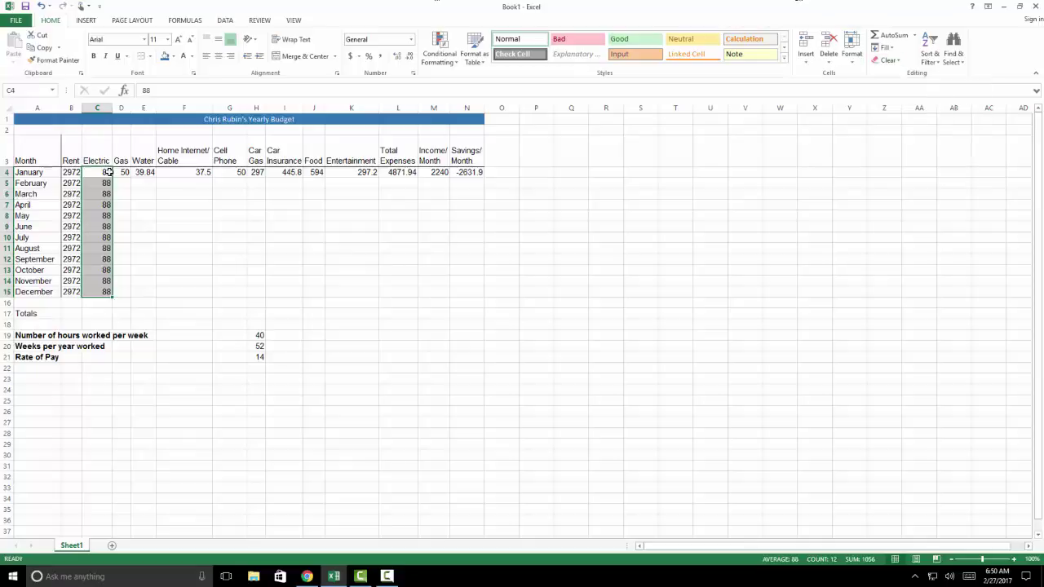
{"action": "left_click_drag", "start_coordinate": [120, 172], "coordinate": [147, 292]}
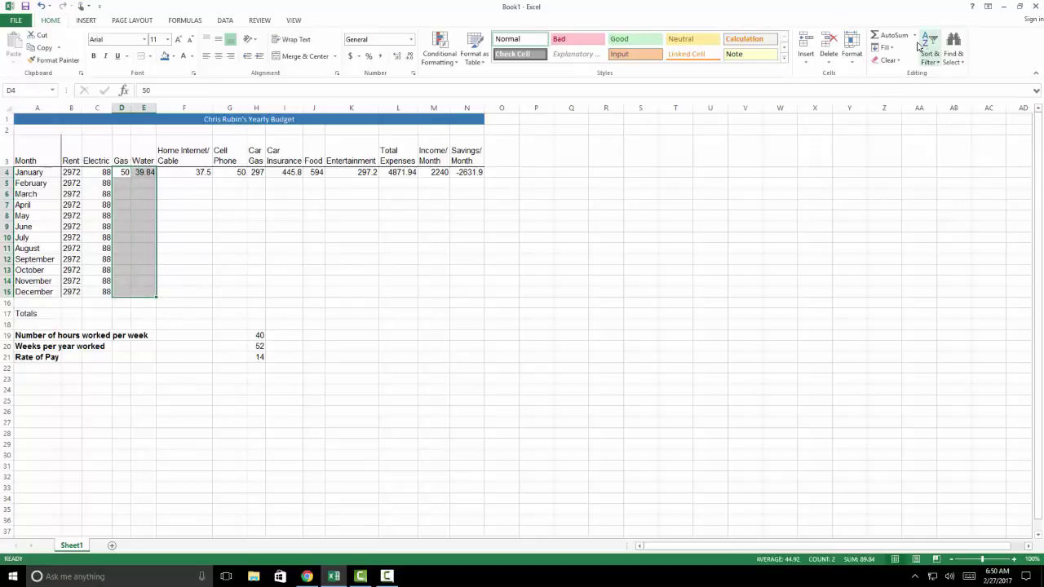
{"action": "left_click", "coordinate": [887, 48]}
{"action": "left_click", "coordinate": [887, 65]}
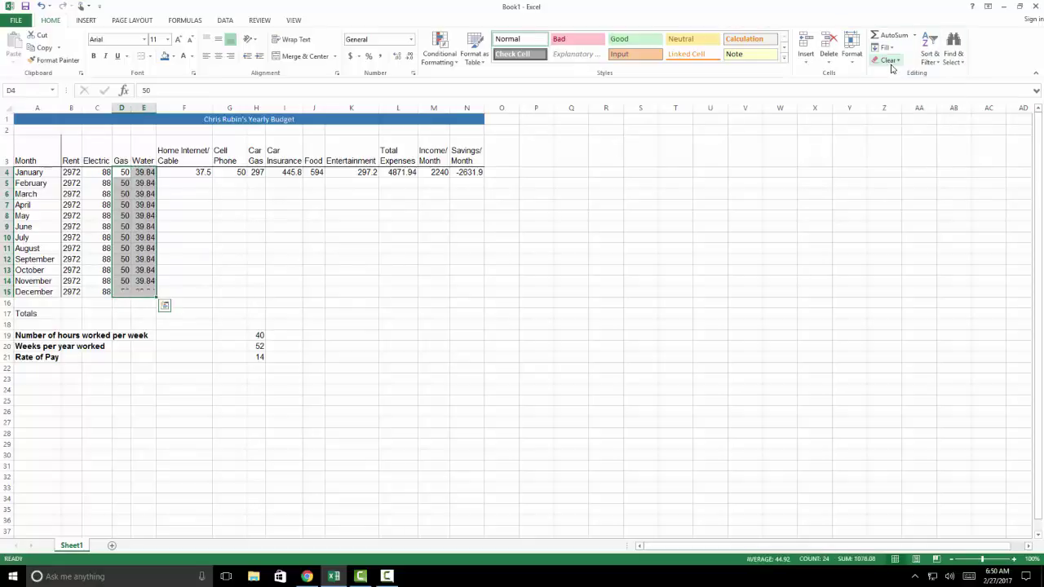
{"action": "left_click_drag", "start_coordinate": [191, 172], "coordinate": [371, 172]}
Try Fill Down on January's row-4 amounts and undo the accidental header fills
{"action": "left_click", "coordinate": [884, 47]}
{"action": "key", "text": "Escape"}
{"action": "key", "text": "ctrl+d"}
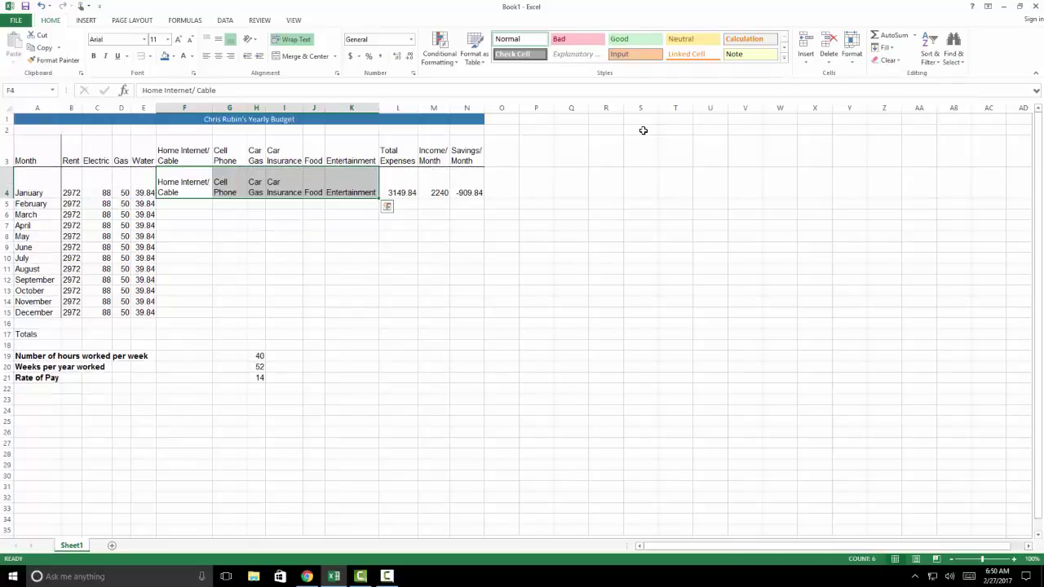
{"action": "key", "text": "ctrl+z"}
{"action": "left_click", "coordinate": [297, 205]}
{"action": "left_click", "coordinate": [196, 172]}
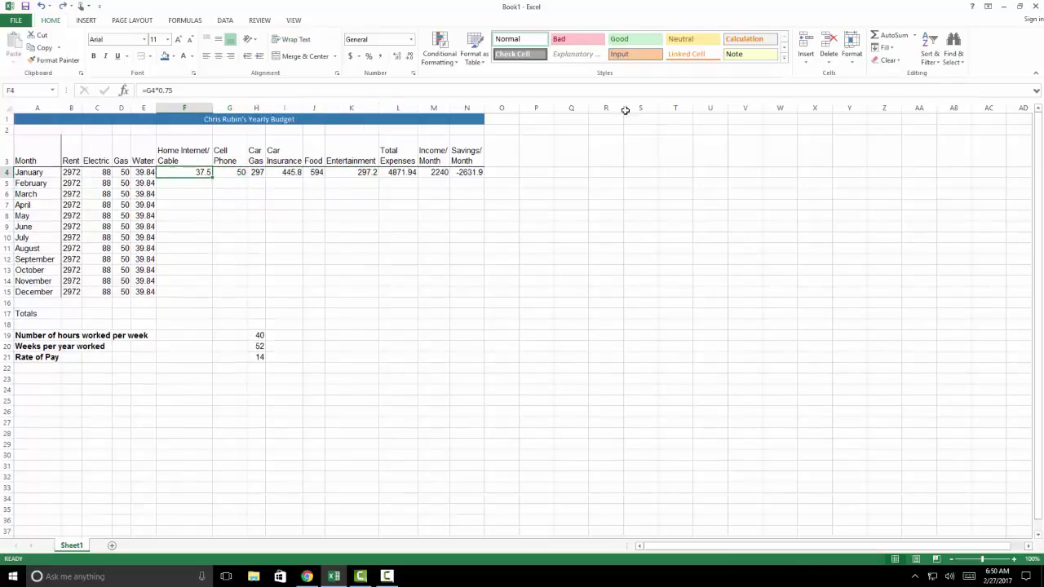
{"action": "left_click", "coordinate": [885, 48]}
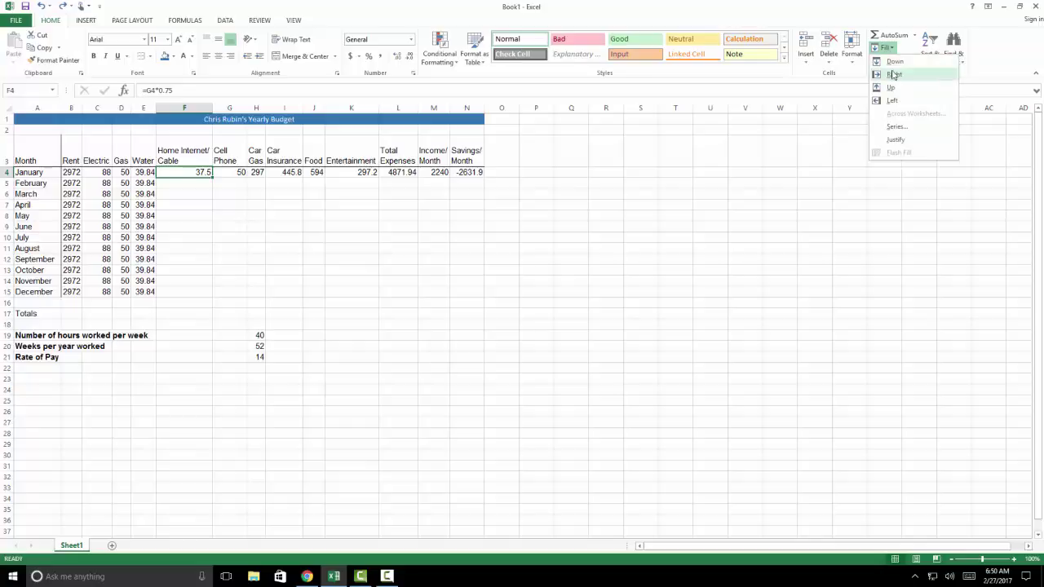
{"action": "left_click", "coordinate": [787, 91]}
{"action": "key", "text": "ctrl+d"}
{"action": "key", "text": "ctrl+z"}
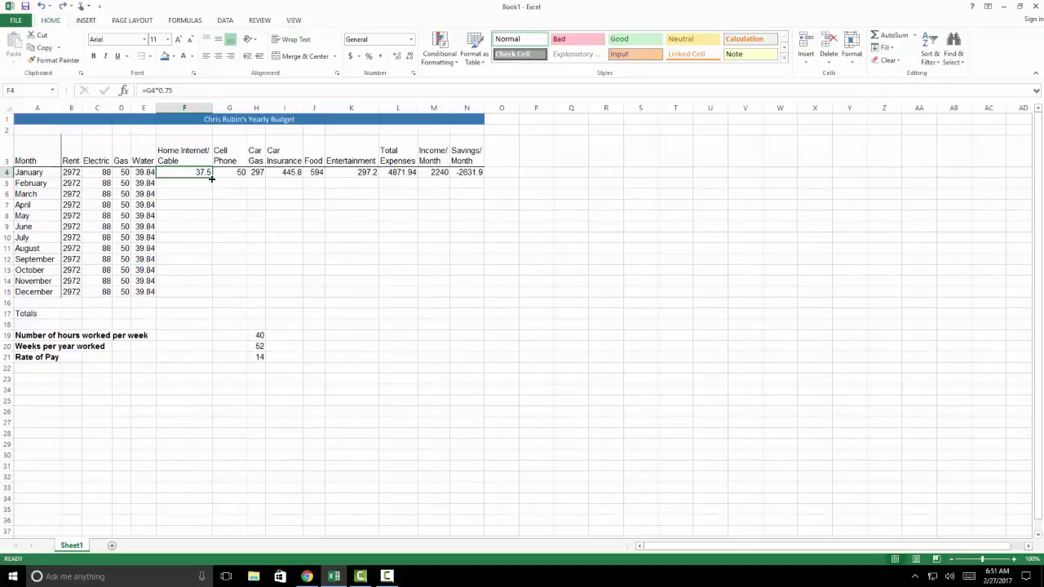
Copy the Home Internet/Cable amount 37.5 down through December
{"action": "key", "text": "ctrl+c"}
{"action": "left_click_drag", "start_coordinate": [203, 183], "coordinate": [188, 291]}
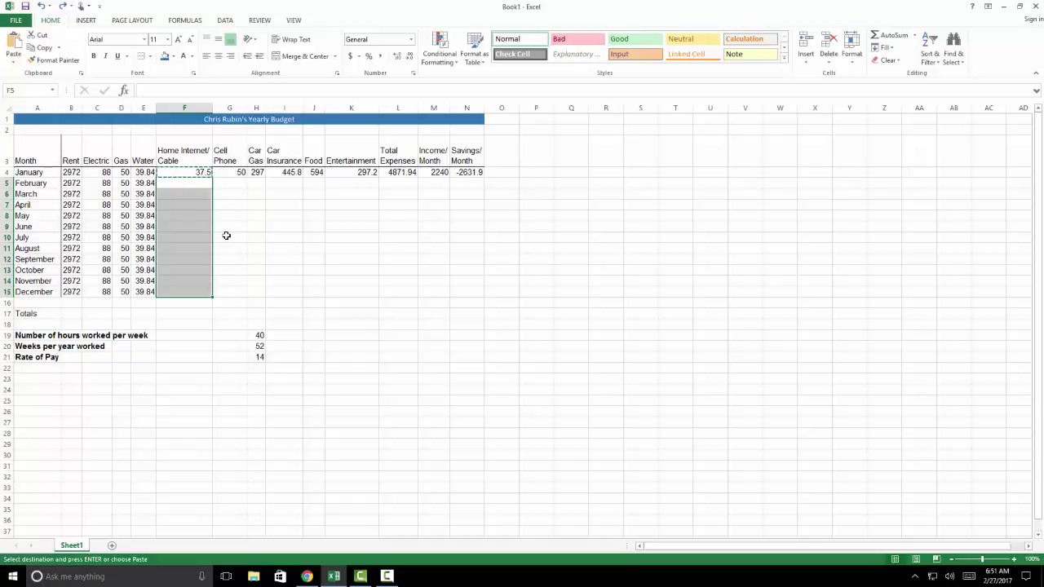
{"action": "key", "text": "Return"}
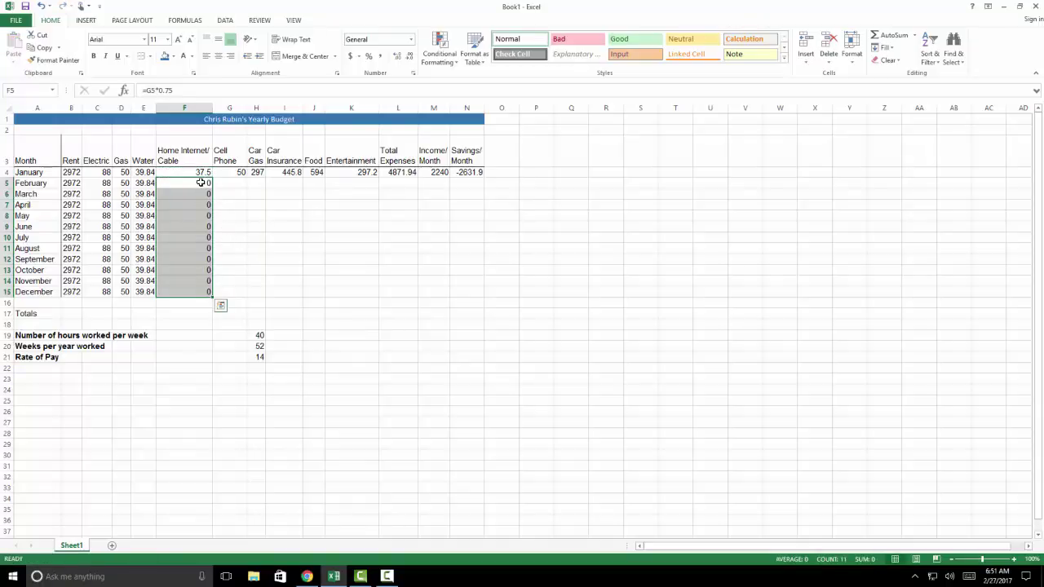
{"action": "left_click", "coordinate": [200, 183]}
{"action": "left_click", "coordinate": [199, 173]}
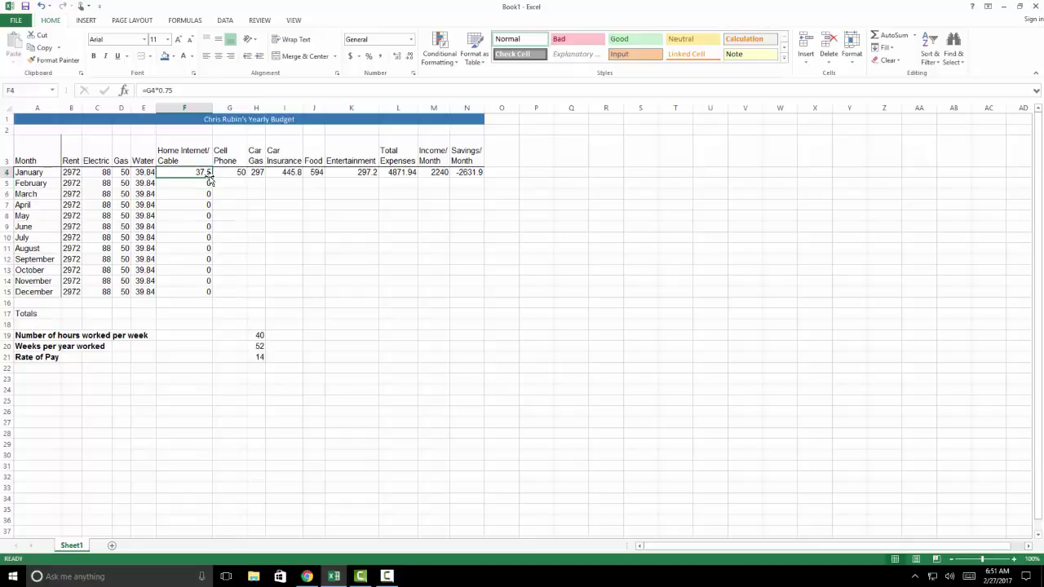
{"action": "left_click_drag", "start_coordinate": [213, 177], "coordinate": [214, 295]}
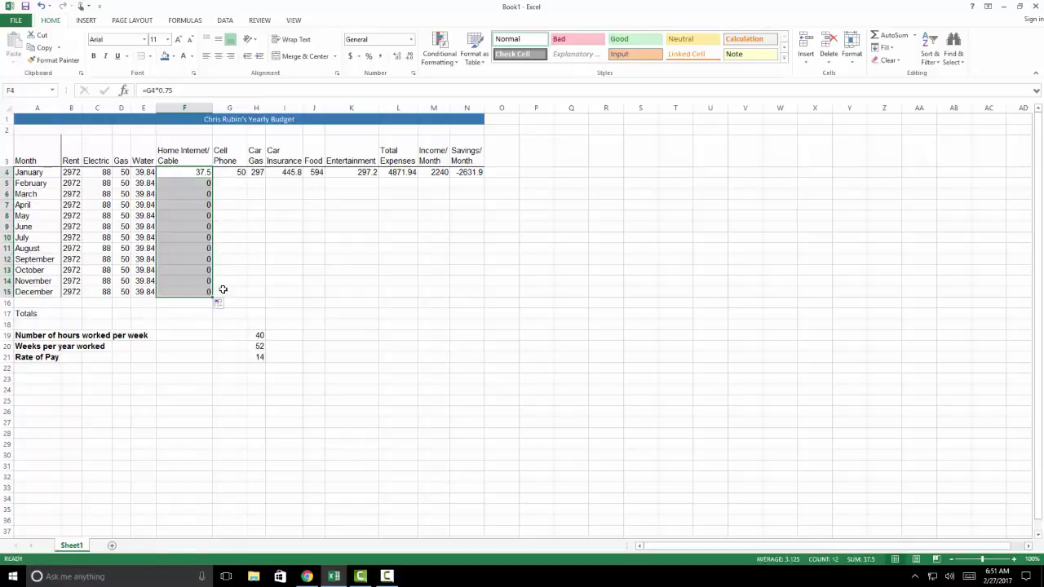
{"action": "left_click", "coordinate": [232, 279]}
Extend Cell Phone 50, Car Gas 297 and Car Insurance 445.8 down to December
{"action": "left_click", "coordinate": [238, 173]}
{"action": "left_click_drag", "start_coordinate": [245, 178], "coordinate": [240, 297]}
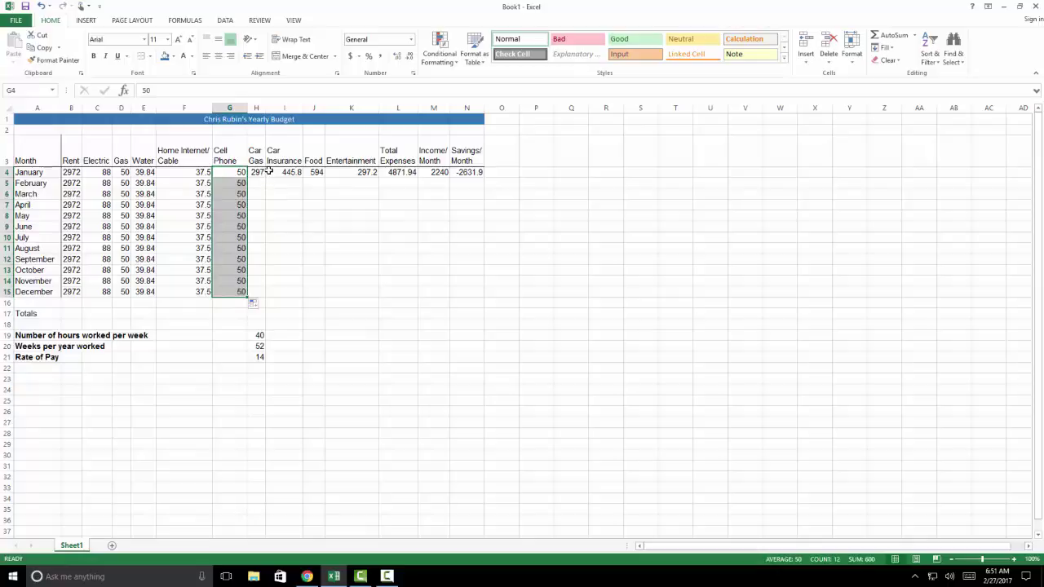
{"action": "left_click", "coordinate": [268, 173]}
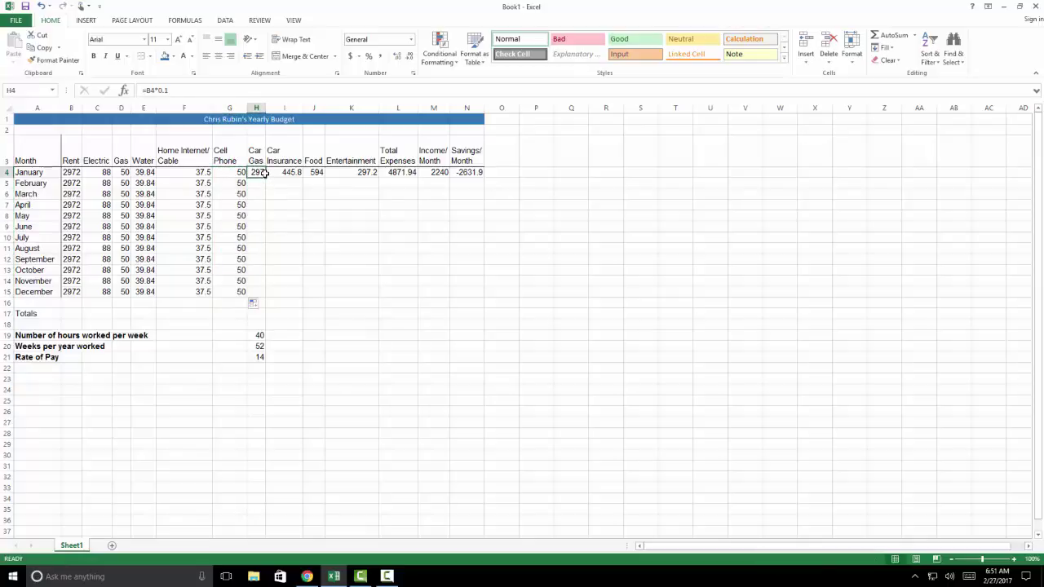
{"action": "left_click_drag", "start_coordinate": [265, 176], "coordinate": [261, 297]}
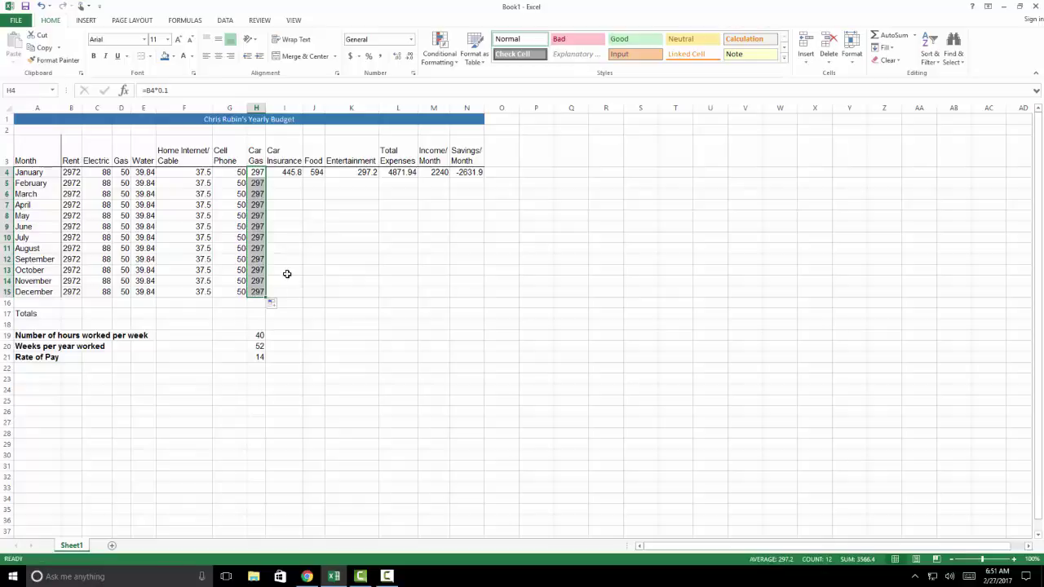
{"action": "left_click", "coordinate": [287, 172]}
{"action": "key", "text": "ctrl+c"}
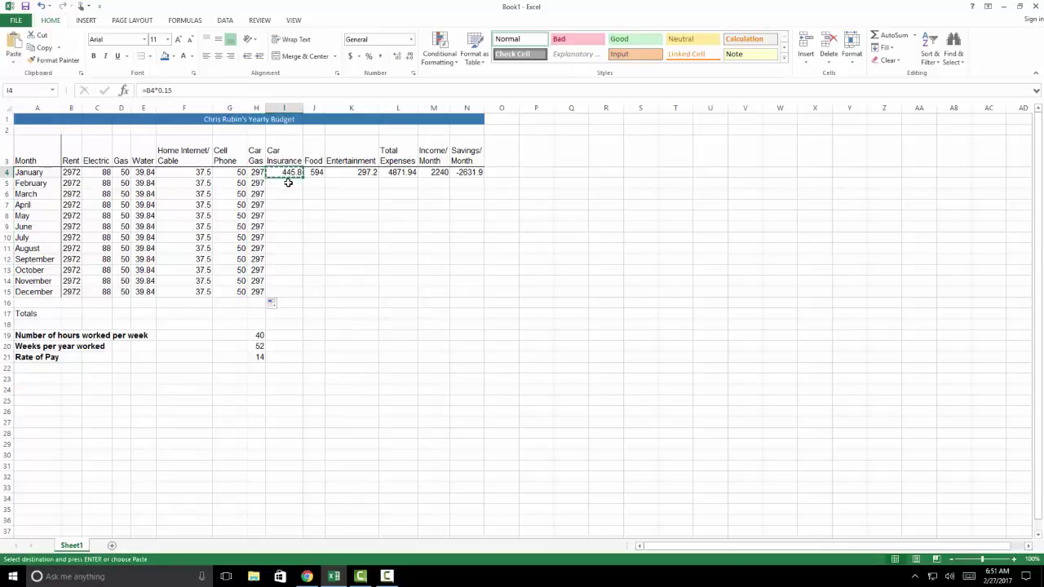
{"action": "left_click_drag", "start_coordinate": [288, 183], "coordinate": [288, 291]}
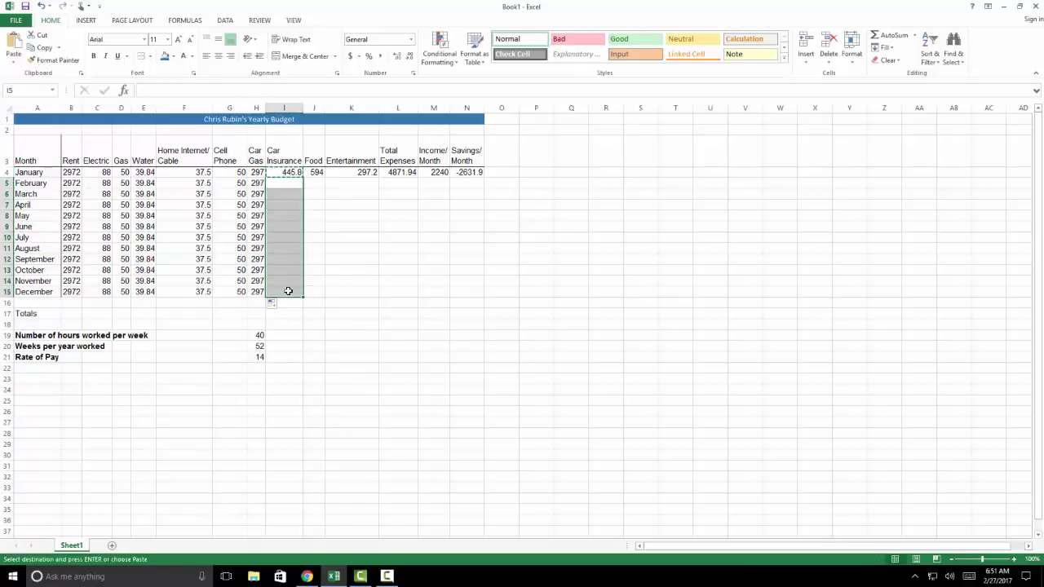
{"action": "key", "text": "Return"}
Paste the Food 594 and Entertainment 297.2 formulas into February–December and check them
{"action": "left_click", "coordinate": [318, 172]}
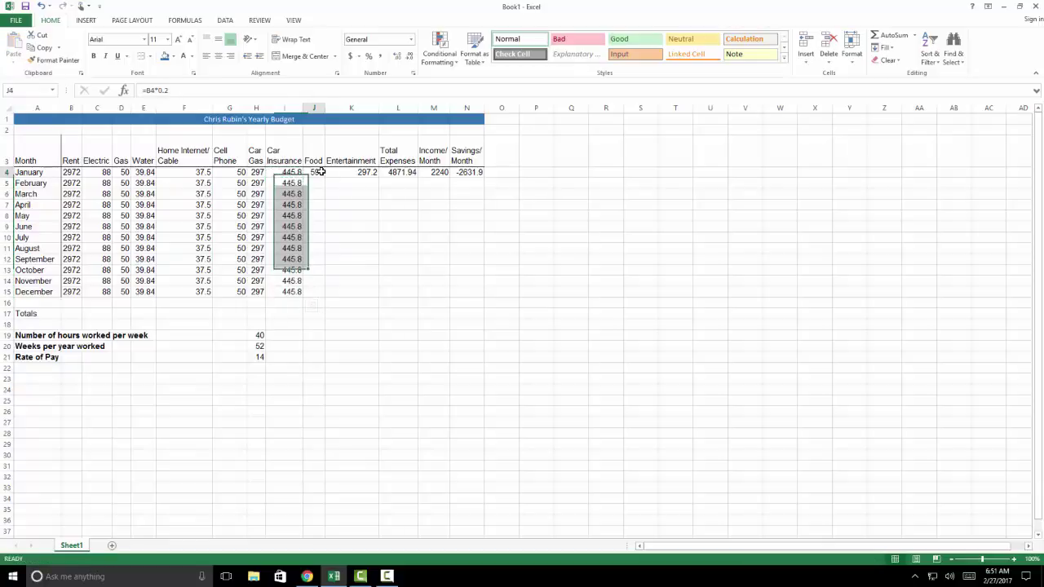
{"action": "key", "text": "ctrl+c"}
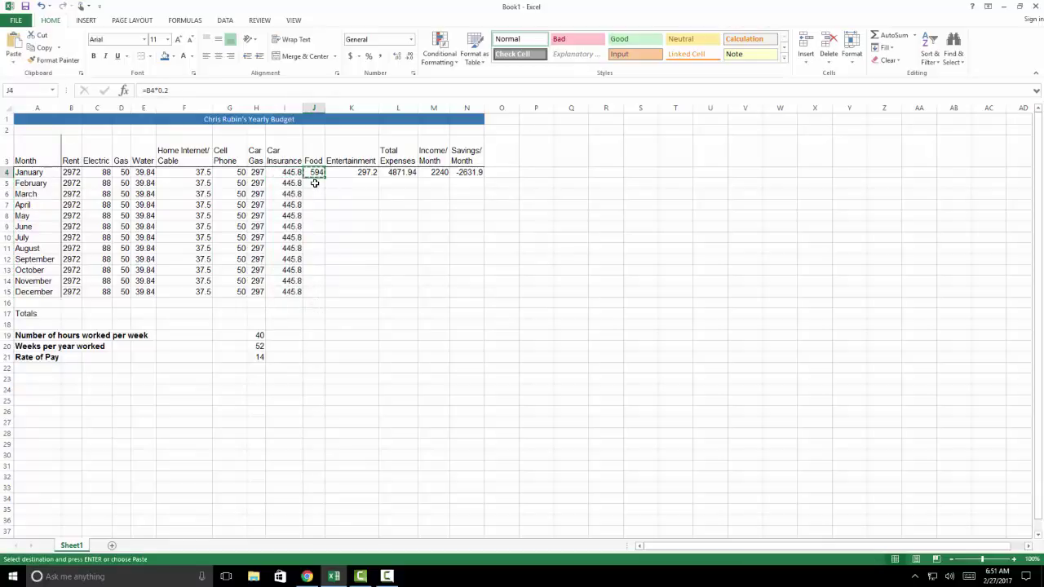
{"action": "left_click_drag", "start_coordinate": [314, 183], "coordinate": [318, 288]}
{"action": "key", "text": "Return"}
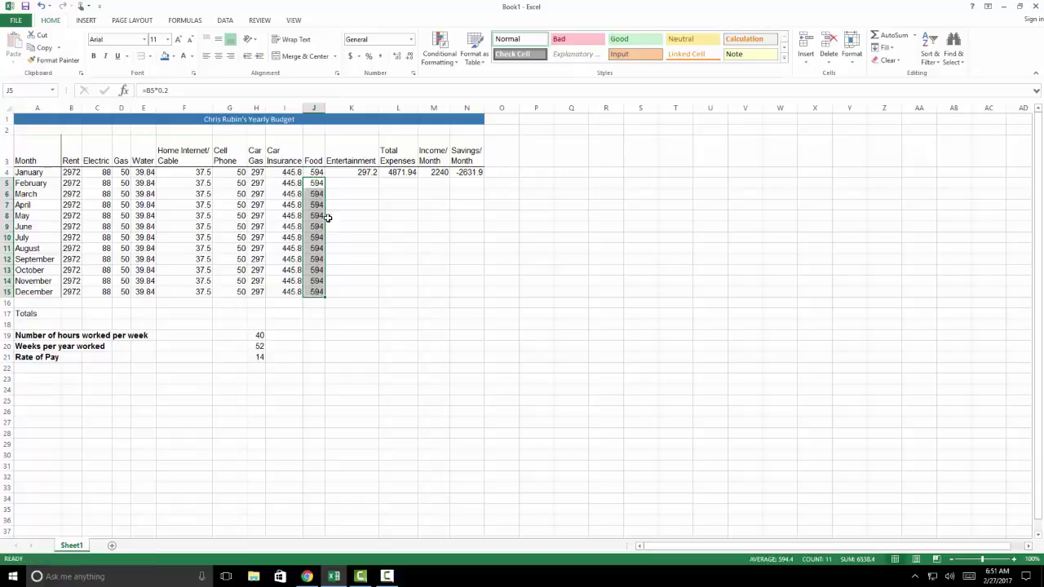
{"action": "left_click", "coordinate": [350, 172]}
{"action": "key", "text": "ctrl+c"}
{"action": "left_click_drag", "start_coordinate": [351, 183], "coordinate": [351, 288]}
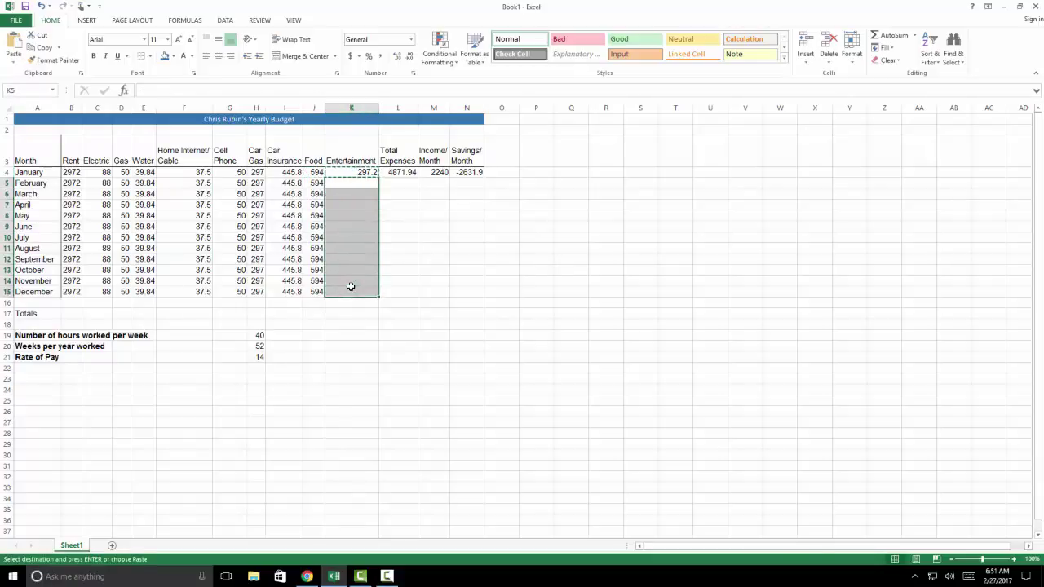
{"action": "key", "text": "Return"}
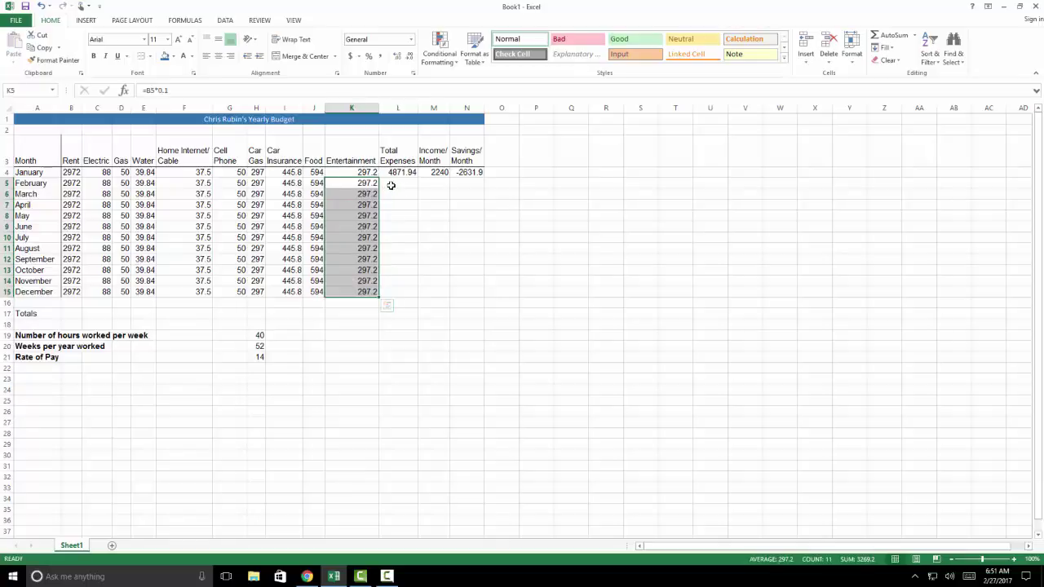
{"action": "left_click", "coordinate": [388, 188]}
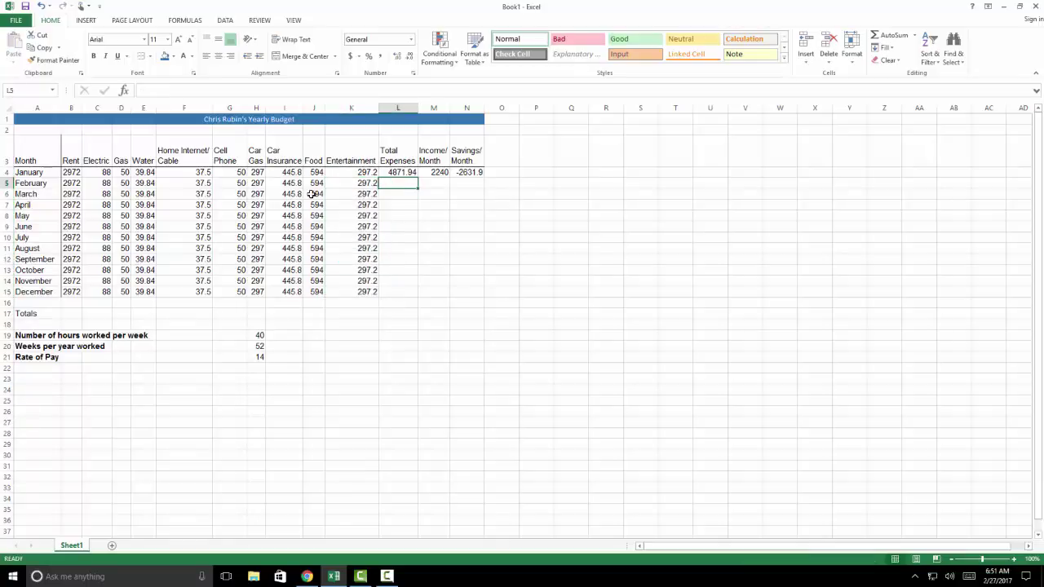
{"action": "left_click", "coordinate": [372, 186]}
{"action": "left_click", "coordinate": [350, 173]}
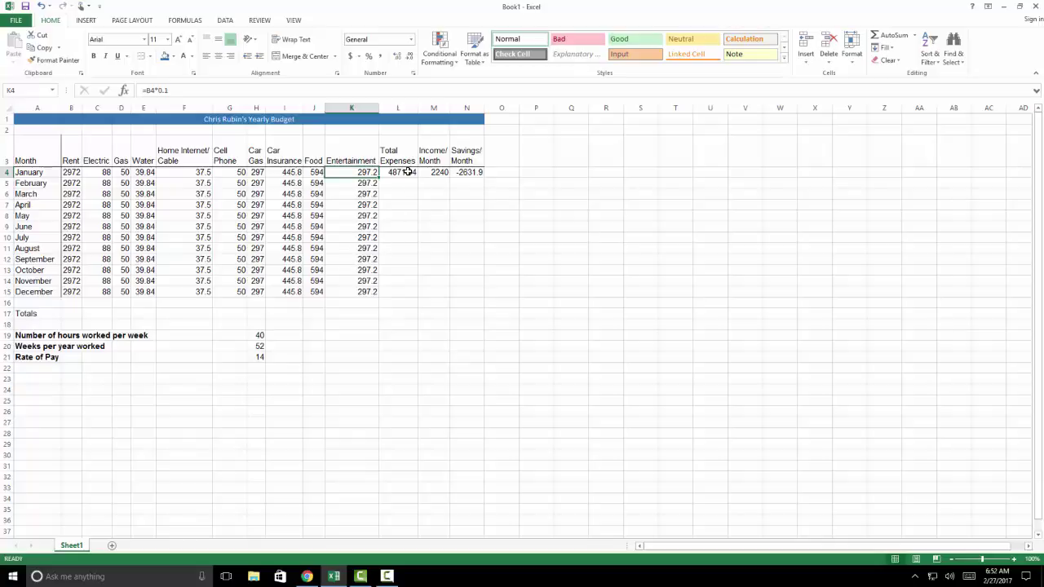
Copy January's Total Expenses sum into L5:L15 so every month shows 4871.94
{"action": "left_click", "coordinate": [407, 172]}
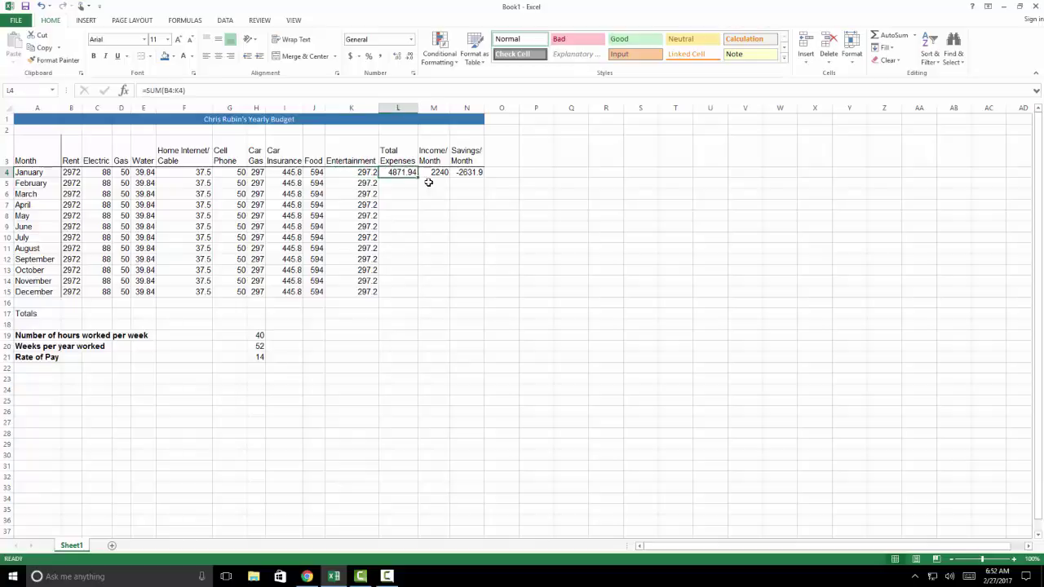
{"action": "left_click_drag", "start_coordinate": [418, 177], "coordinate": [417, 177]}
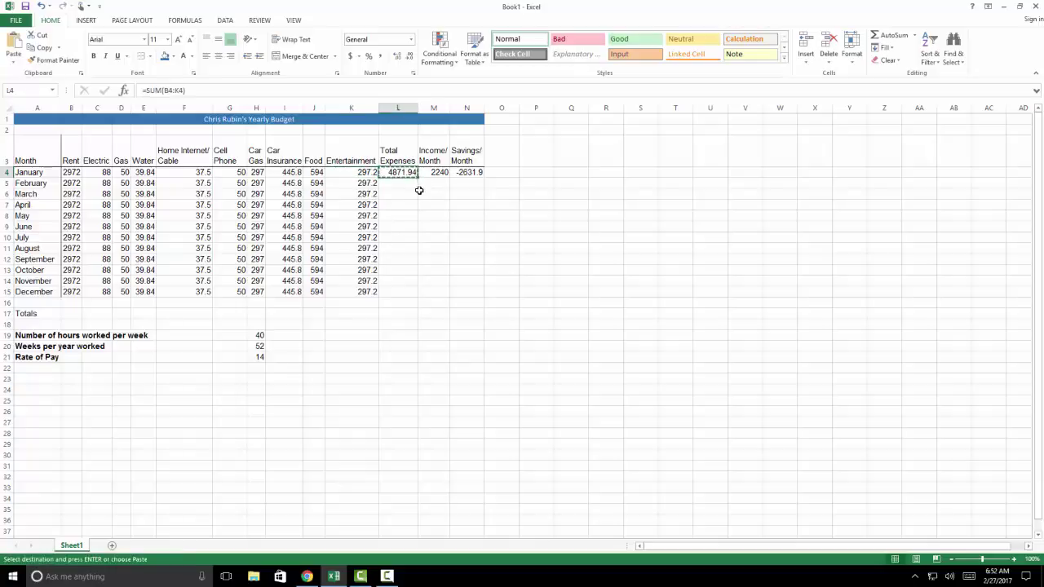
{"action": "left_click_drag", "start_coordinate": [401, 183], "coordinate": [406, 289]}
{"action": "key", "text": "Return"}
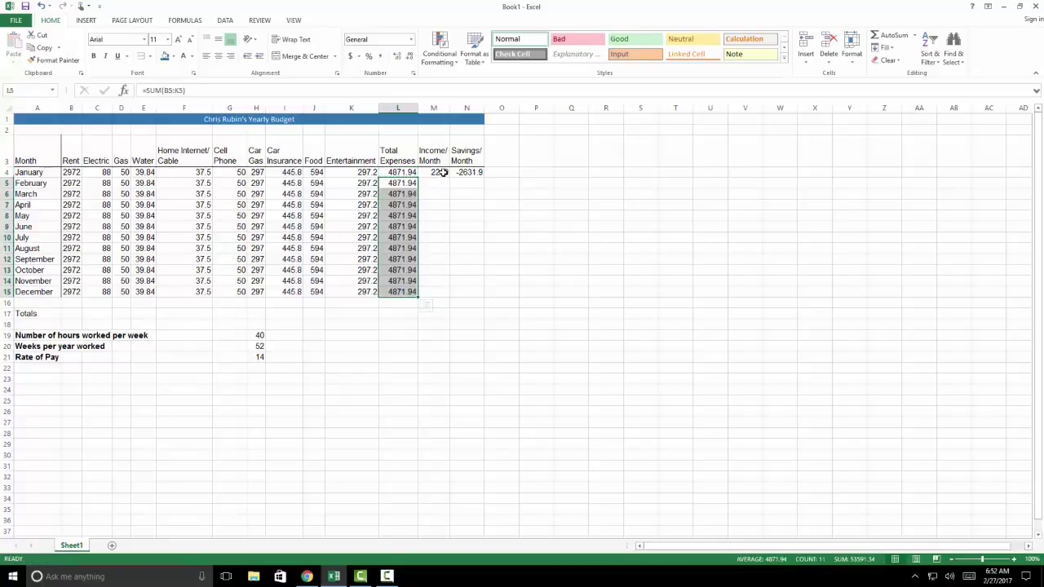
Paste the Income/Month formula into M5:M15 and inspect the February–April results
{"action": "left_click", "coordinate": [439, 172]}
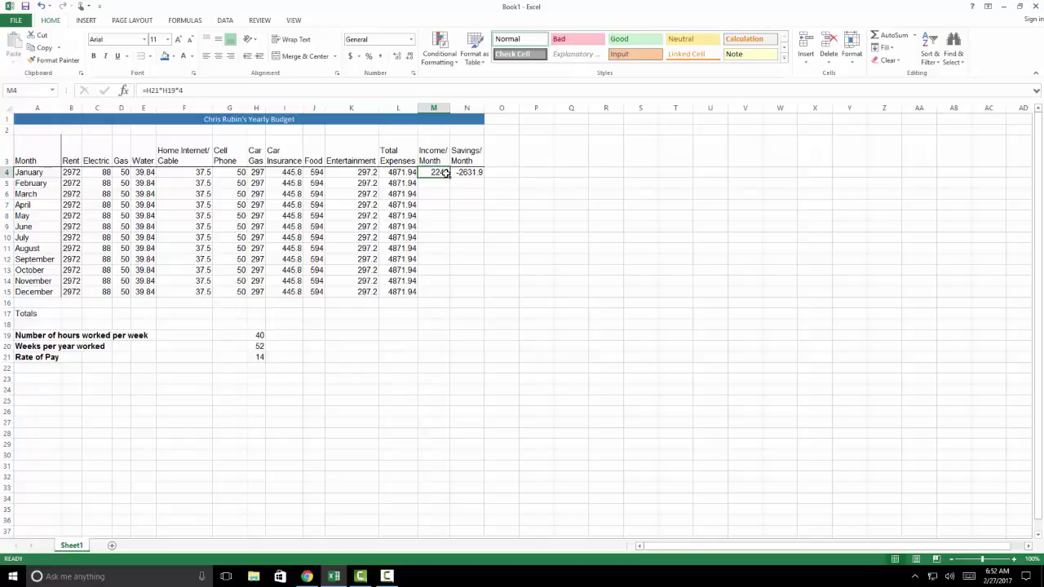
{"action": "key", "text": "ctrl+c"}
{"action": "left_click_drag", "start_coordinate": [441, 183], "coordinate": [438, 289]}
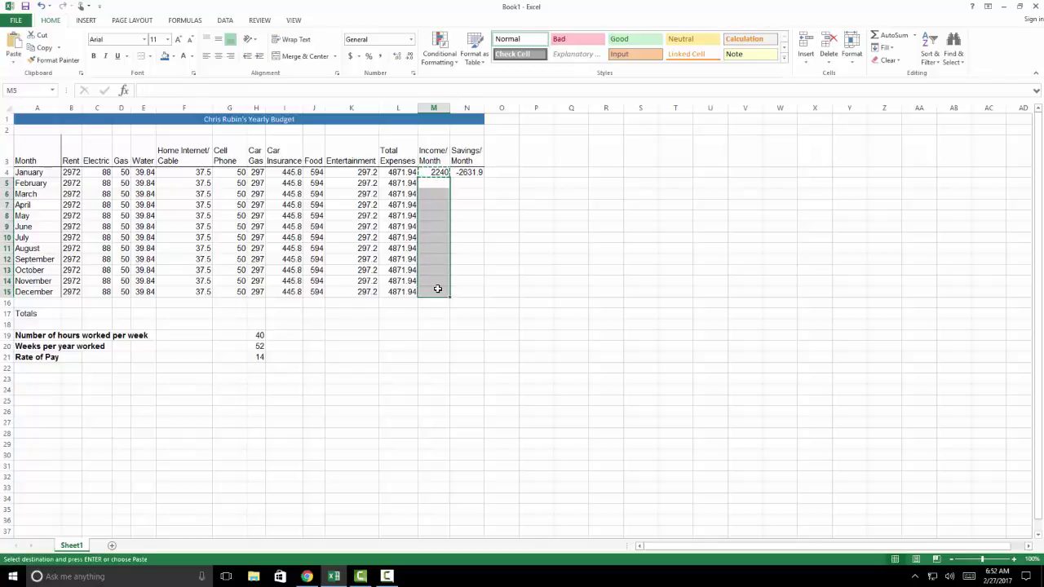
{"action": "key", "text": "ctrl+v"}
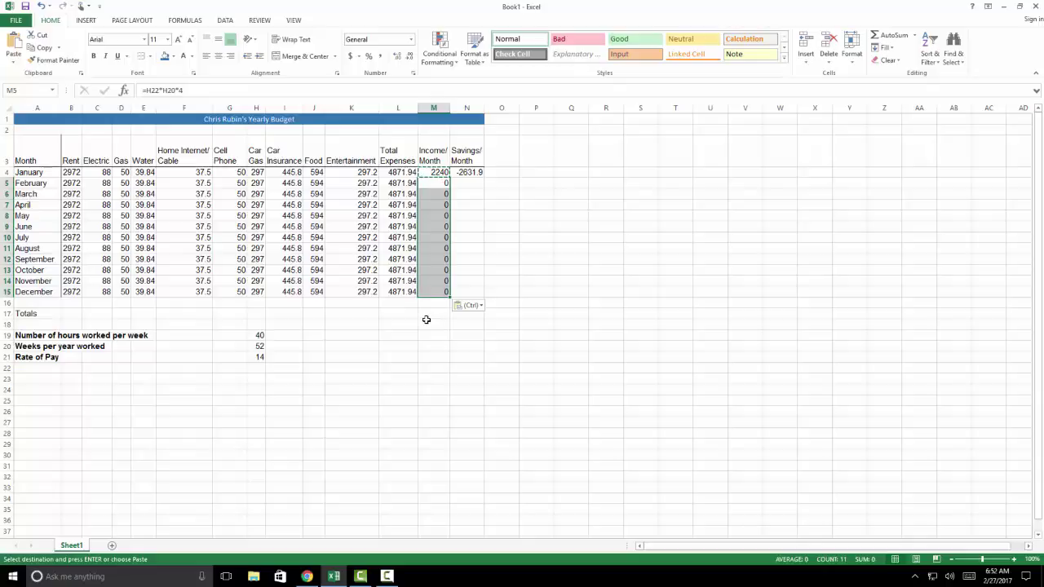
{"action": "left_click", "coordinate": [430, 182]}
{"action": "left_click", "coordinate": [438, 194]}
{"action": "left_click", "coordinate": [438, 204]}
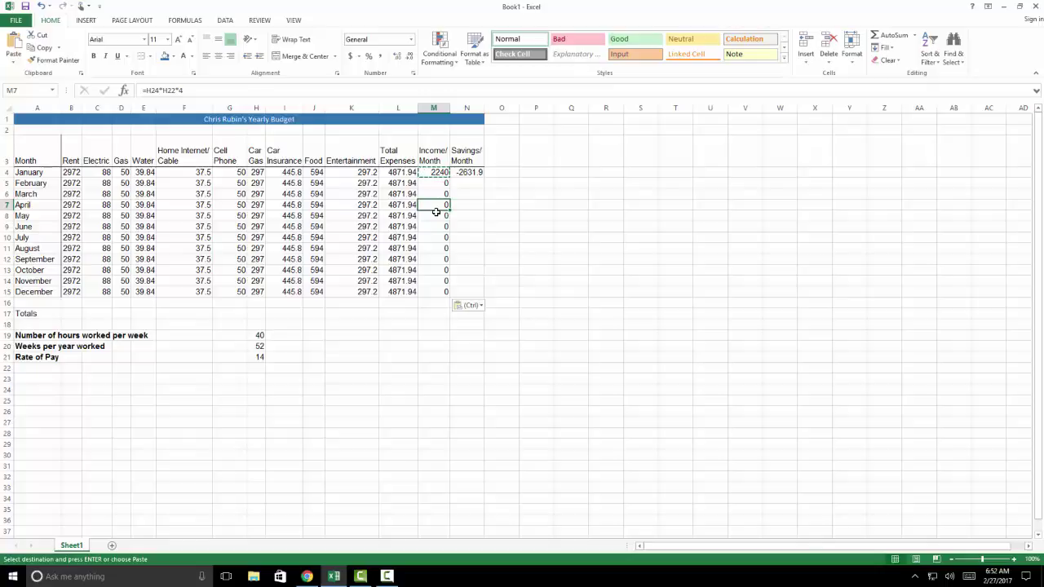
{"action": "left_click", "coordinate": [440, 172]}
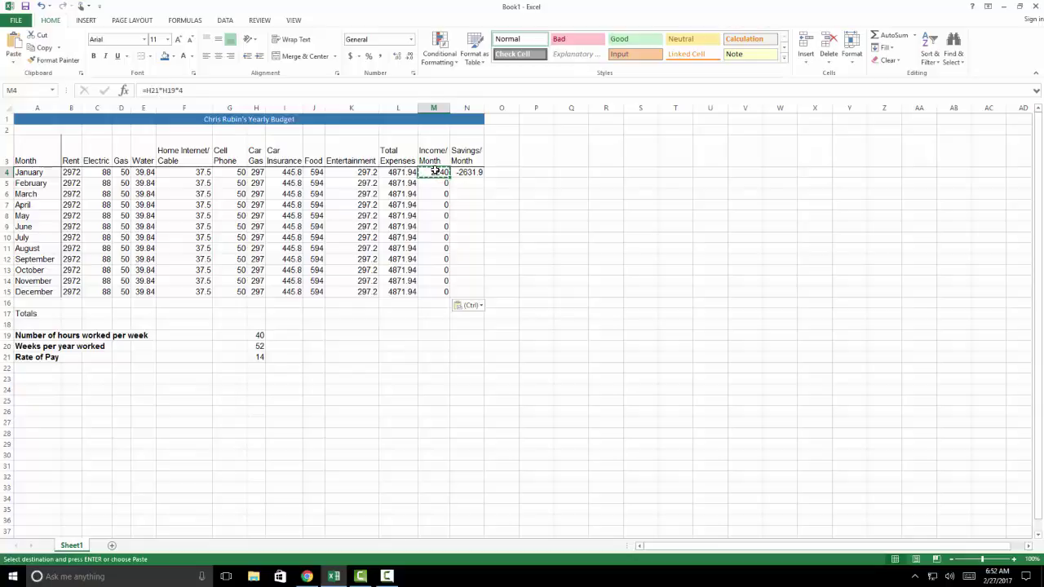
Change the M4 Income/Month formula to =$H$21*$H$19*4 with absolute references
{"action": "left_click", "coordinate": [147, 90]}
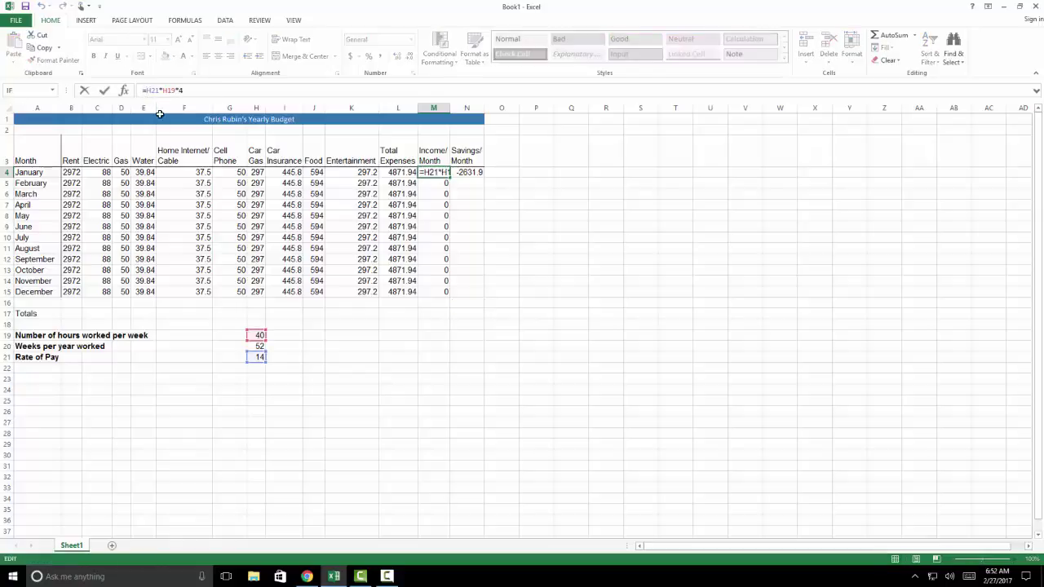
{"action": "left_click", "coordinate": [155, 108]}
{"action": "left_click", "coordinate": [155, 90]}
{"action": "type", "text": "$"}
{"action": "left_click", "coordinate": [156, 90]}
{"action": "type", "text": "$"}
{"action": "left_click", "coordinate": [170, 90]}
{"action": "type", "text": "$H$"}
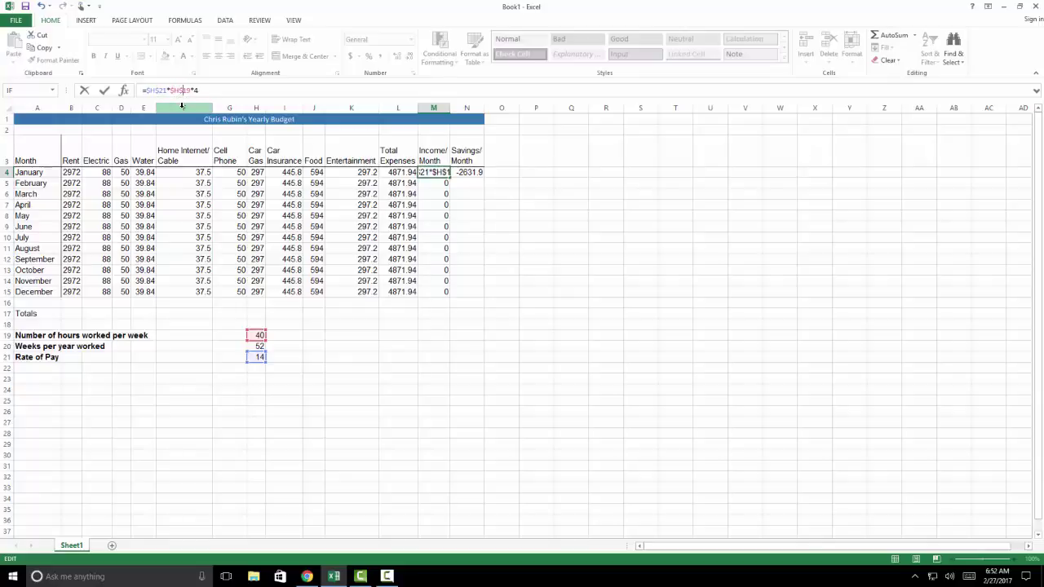
{"action": "key", "text": "Return"}
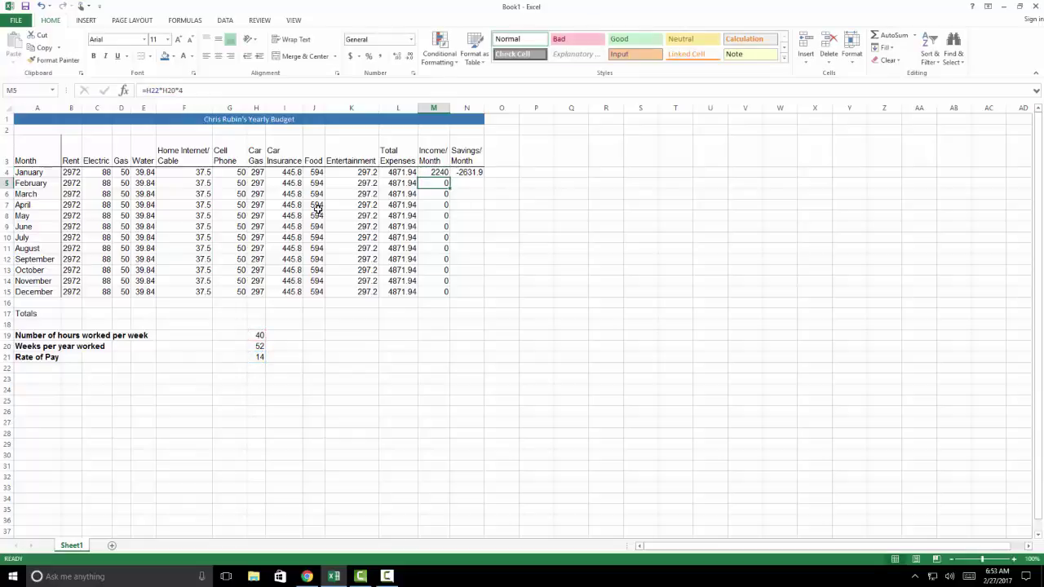
Copy the corrected Income/Month formula into M5:M15 so every month shows 2240
{"action": "left_click", "coordinate": [430, 173]}
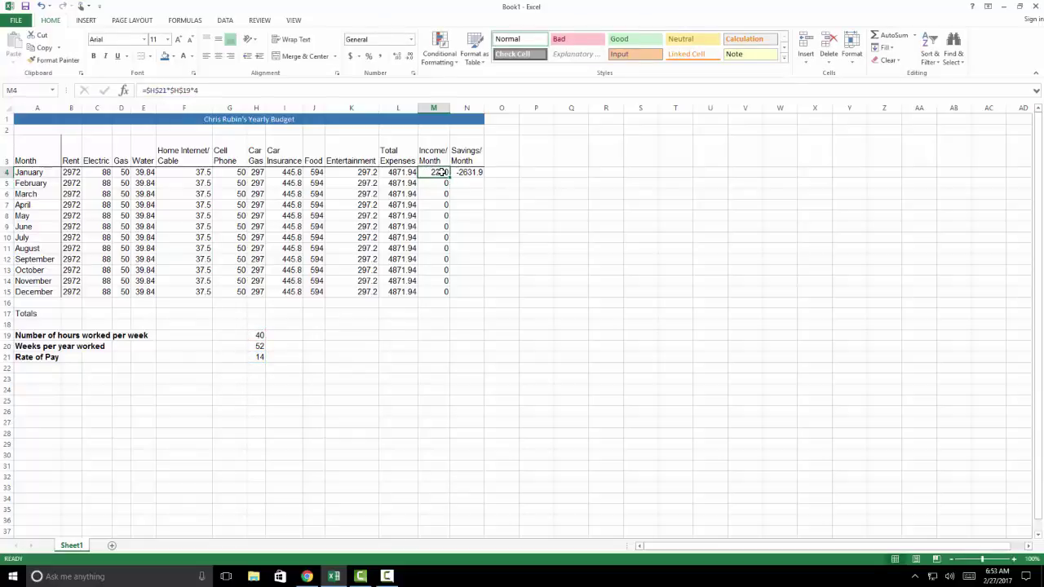
{"action": "key", "text": "ctrl+c"}
{"action": "left_click_drag", "start_coordinate": [436, 183], "coordinate": [440, 290]}
{"action": "key", "text": "ctrl+v"}
{"action": "key", "text": "Return"}
{"action": "left_click", "coordinate": [428, 315]}
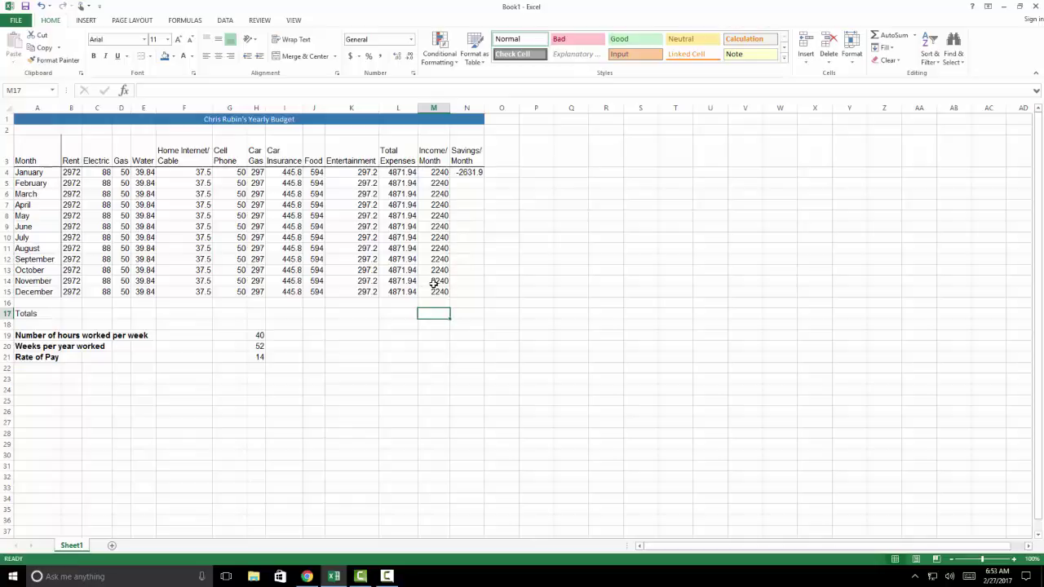
Paste the Savings/Month formula into N5:N15, giving -2631.9 each month
{"action": "left_click", "coordinate": [473, 172]}
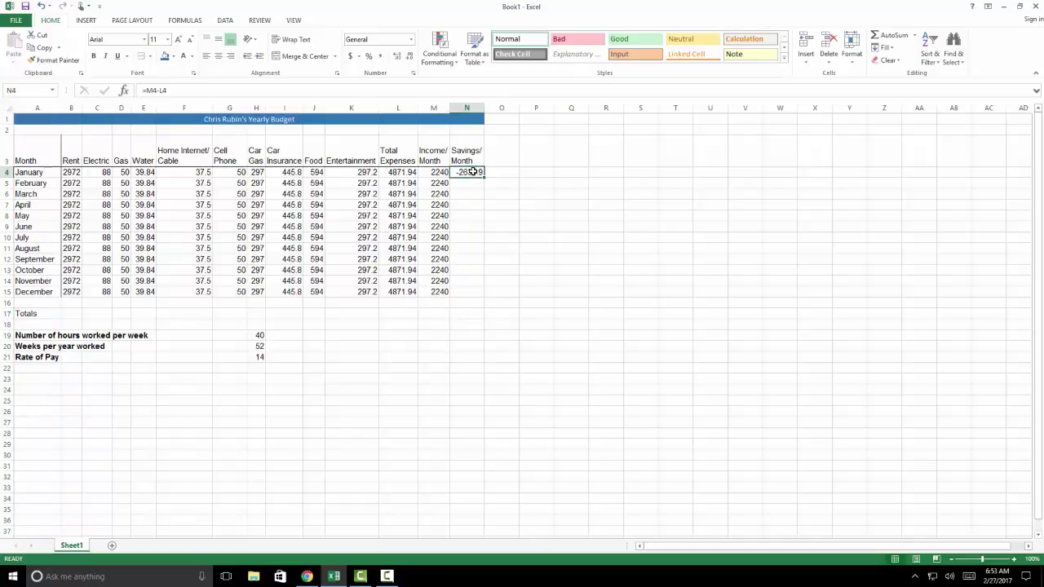
{"action": "key", "text": "ctrl+c"}
{"action": "left_click_drag", "start_coordinate": [471, 182], "coordinate": [465, 288]}
{"action": "key", "text": "Return"}
{"action": "left_click", "coordinate": [433, 313]}
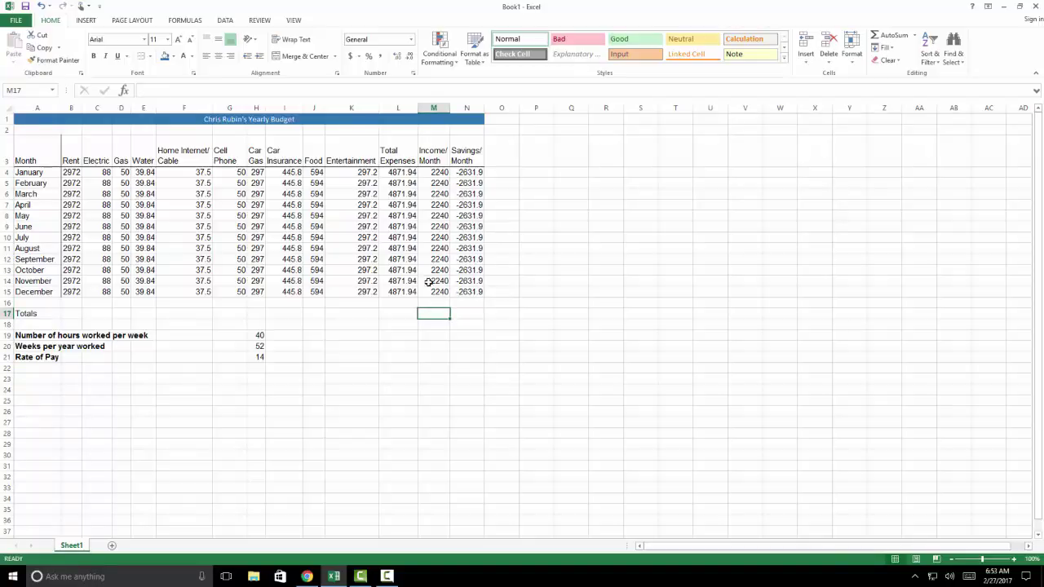
{"action": "left_click", "coordinate": [440, 173]}
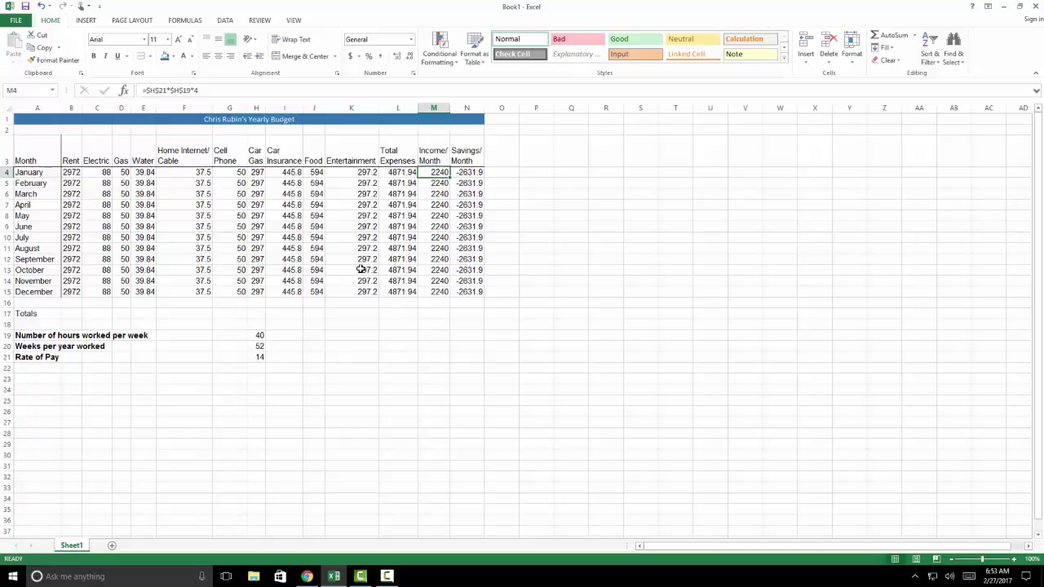
Type the student's first name into cell A40, then erase it
{"action": "scroll", "coordinate": [51, 479], "scroll_direction": "down", "scroll_amount": 1}
{"action": "left_click", "coordinate": [41, 508]}
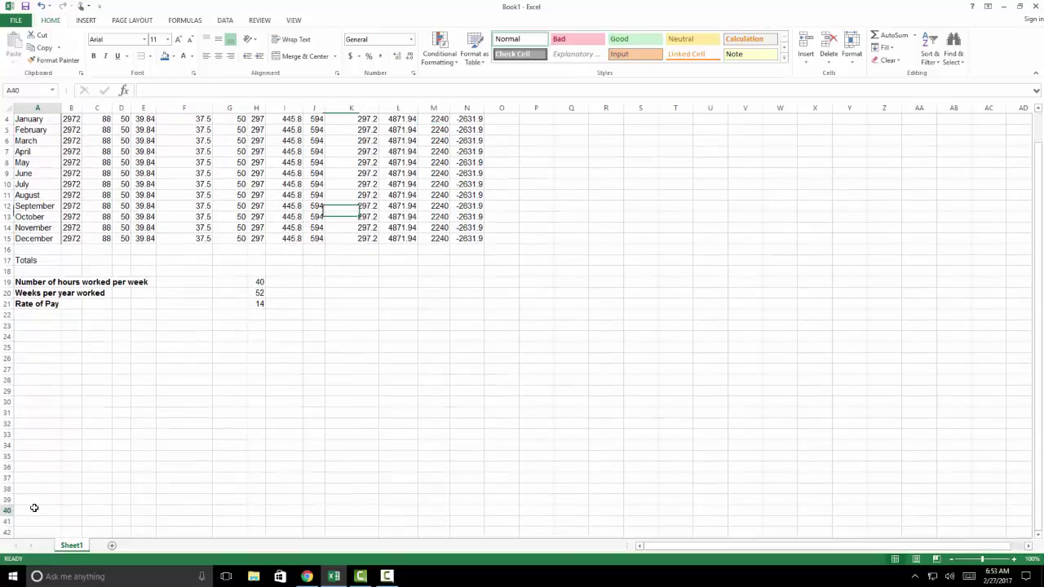
{"action": "type", "text": "Ch"}
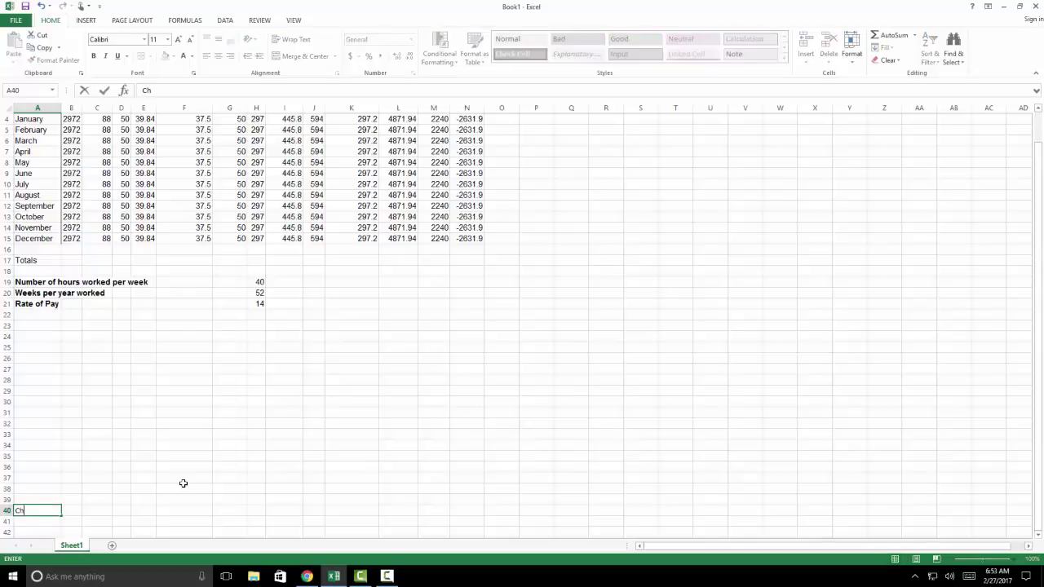
{"action": "type", "text": "ris"}
{"action": "key", "text": "BackSpace"}
{"action": "key", "text": "BackSpace"}
{"action": "key", "text": "BackSpace"}
{"action": "key", "text": "BackSpace"}
{"action": "key", "text": "BackSpace"}
Enter the student's last name in A40 and save to the Desktop as their Yearly Budget file
{"action": "type", "text": "Rubin"}
{"action": "left_click", "coordinate": [15, 22]}
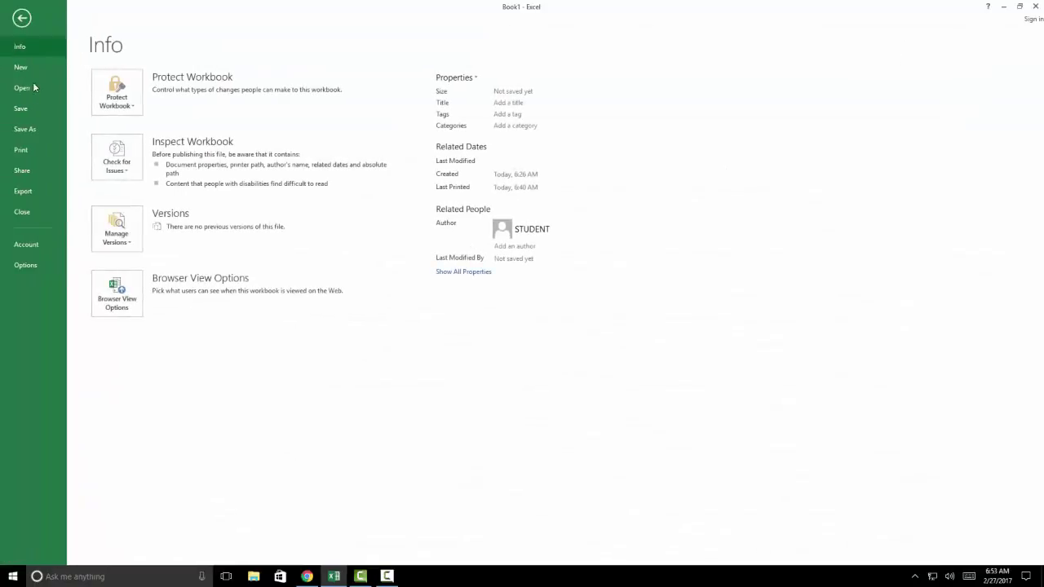
{"action": "left_click", "coordinate": [25, 129]}
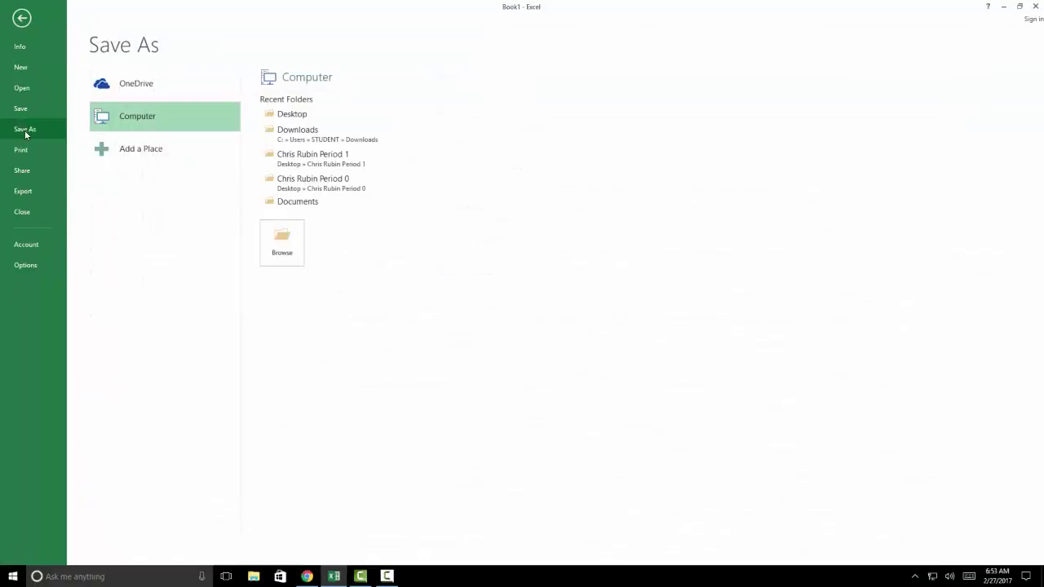
{"action": "left_click", "coordinate": [301, 119]}
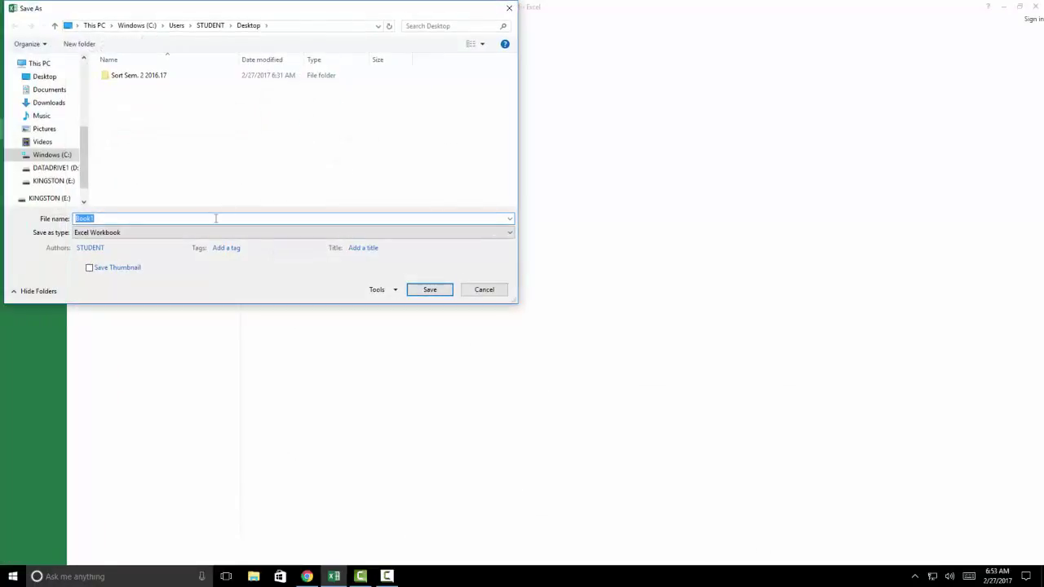
{"action": "type", "text": "t"}
{"action": "key", "text": "Return"}
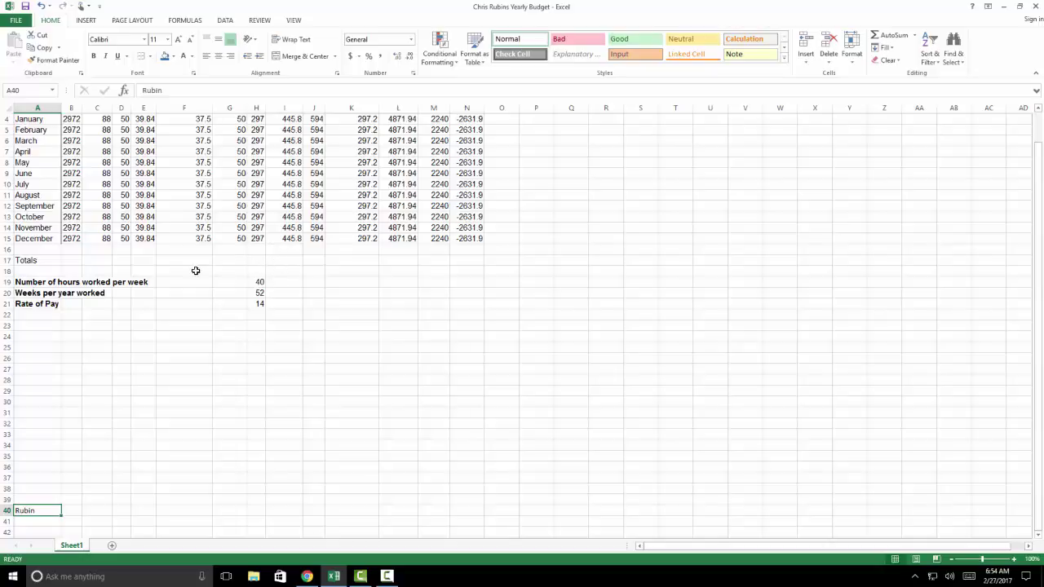
AutoSum the Rent column in B17 to total 35664
{"action": "left_click", "coordinate": [72, 260]}
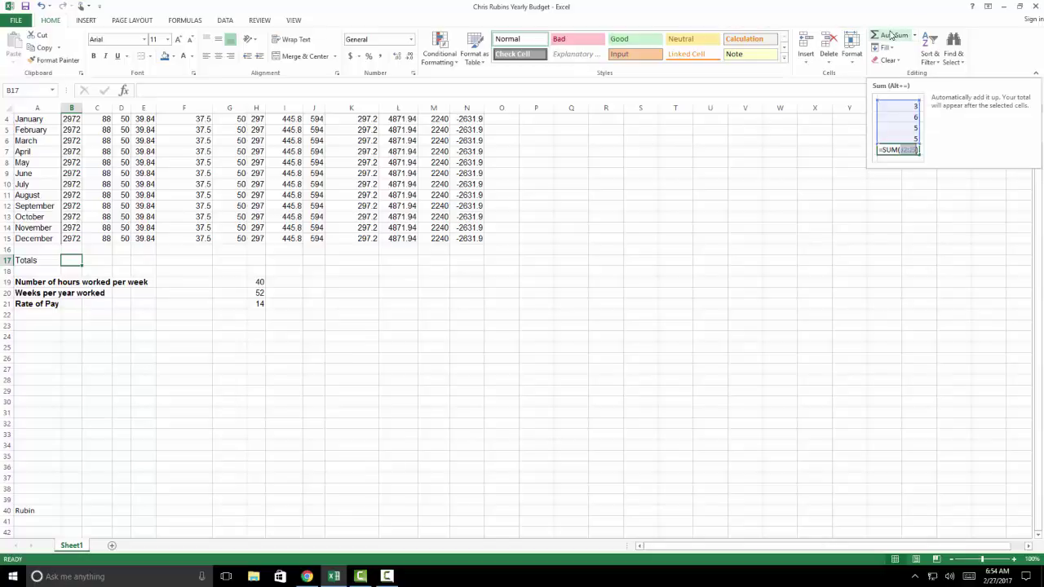
{"action": "scroll", "coordinate": [640, 183], "scroll_direction": "up", "scroll_amount": 1}
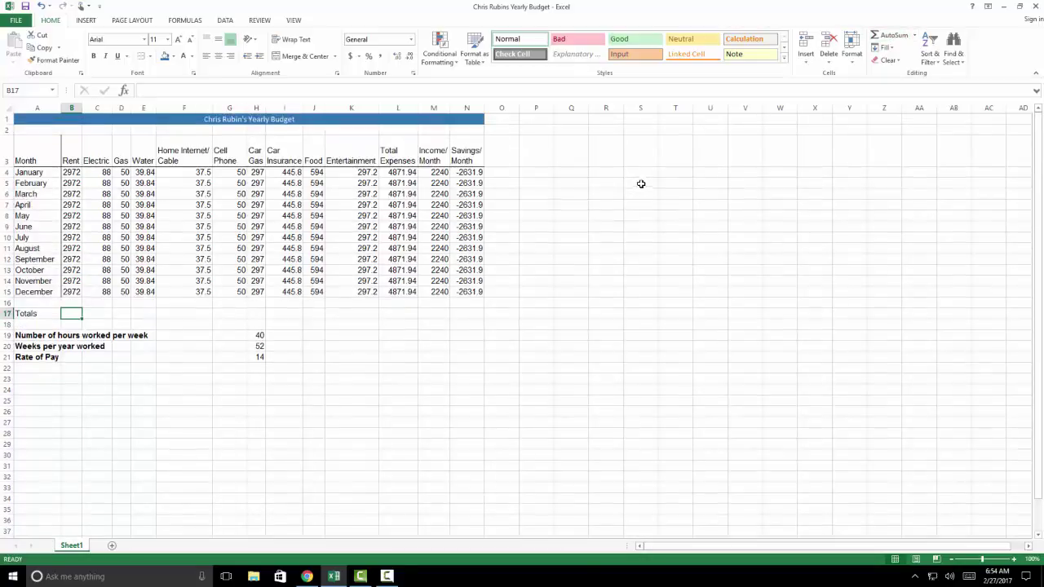
{"action": "left_click", "coordinate": [885, 36]}
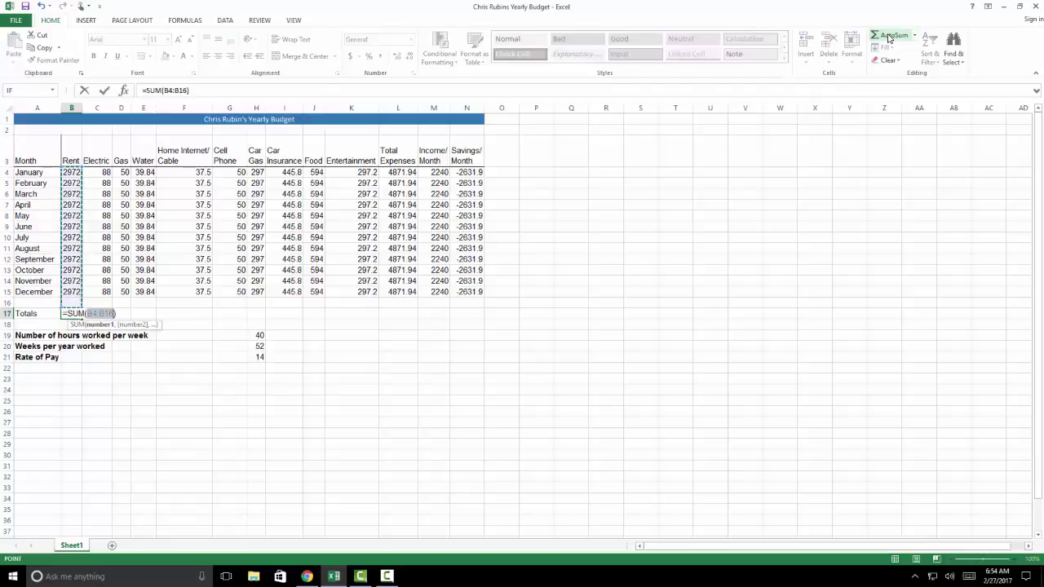
{"action": "key", "text": "Return"}
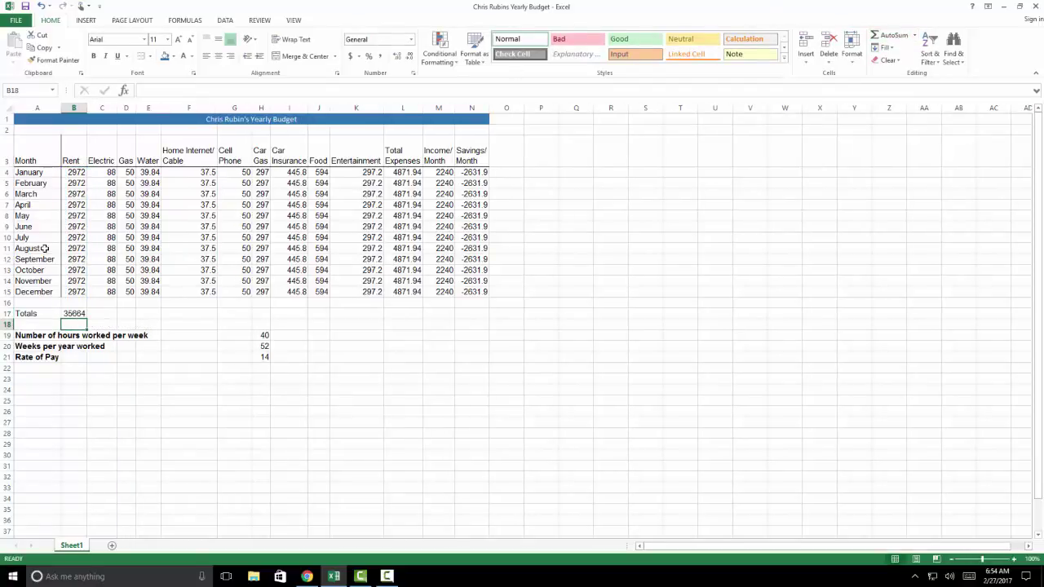
Copy the B17 sum across C17:N17, giving Total Expenses 58463.28 and Savings -31583
{"action": "left_click", "coordinate": [75, 314]}
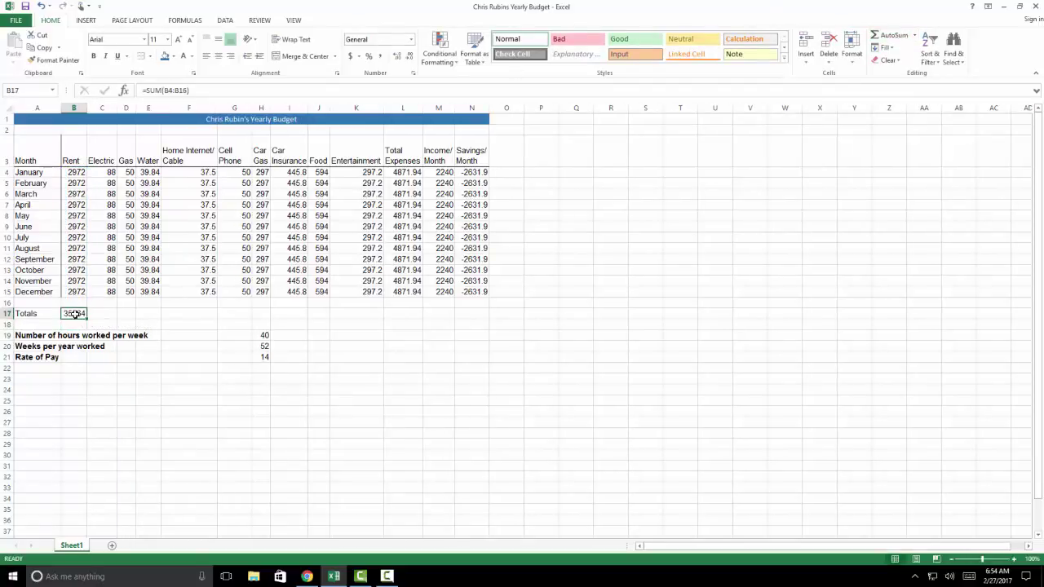
{"action": "key", "text": "ctrl+c"}
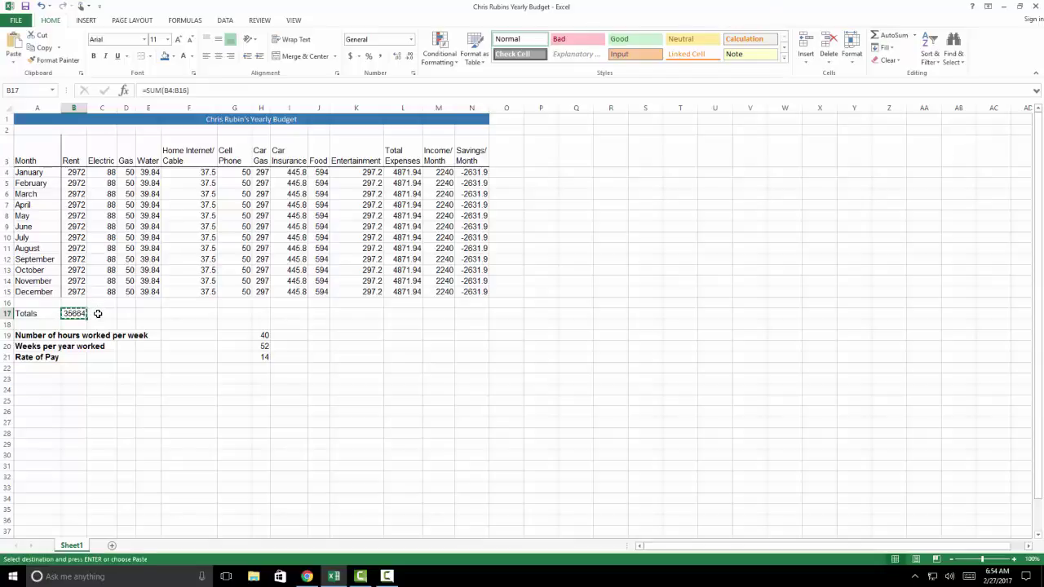
{"action": "left_click", "coordinate": [97, 314]}
{"action": "left_click_drag", "start_coordinate": [97, 314], "coordinate": [462, 313]}
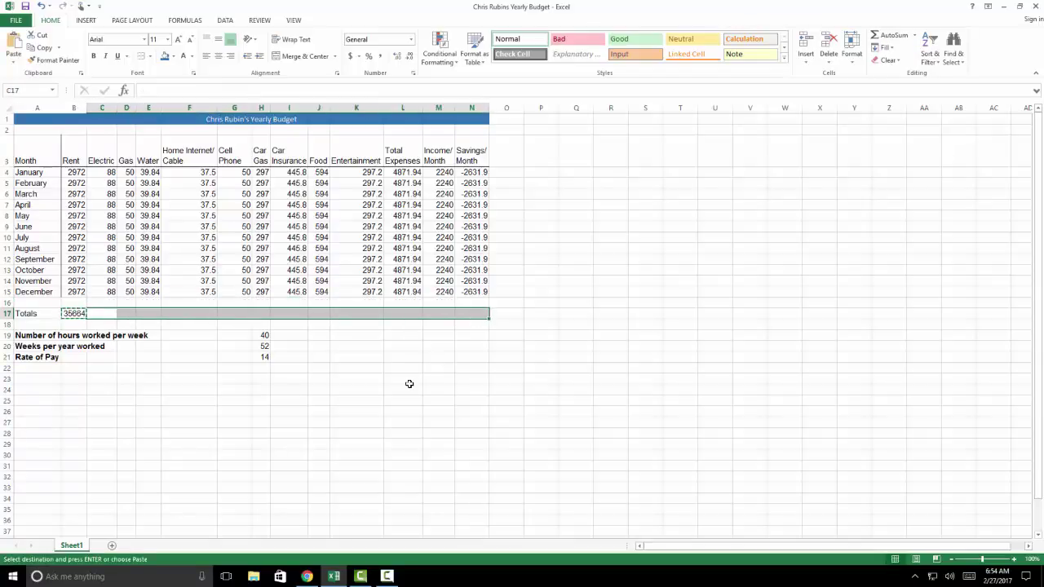
{"action": "key", "text": "Return"}
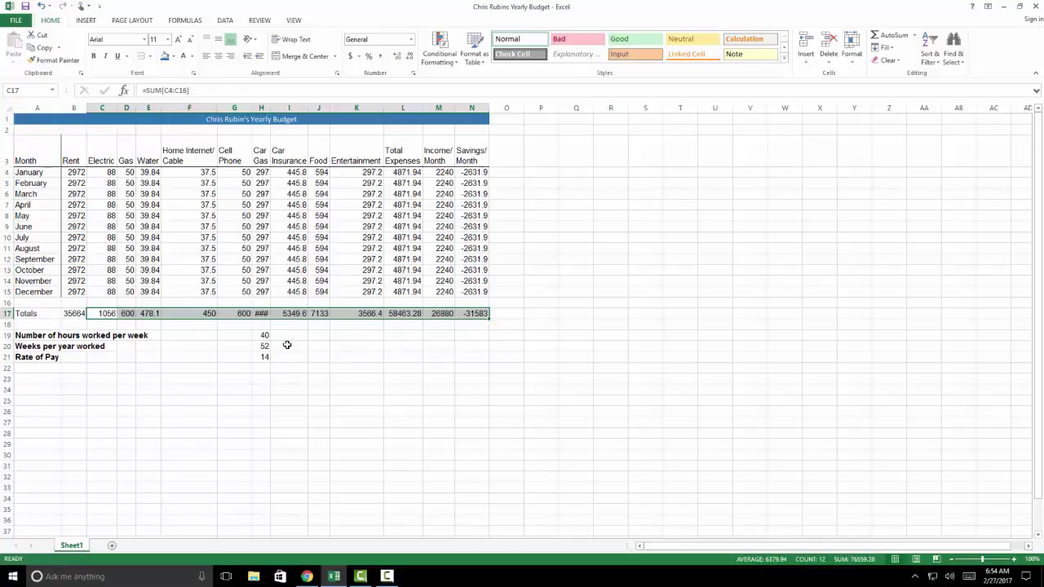
{"action": "left_click", "coordinate": [354, 347]}
{"action": "left_click", "coordinate": [475, 313]}
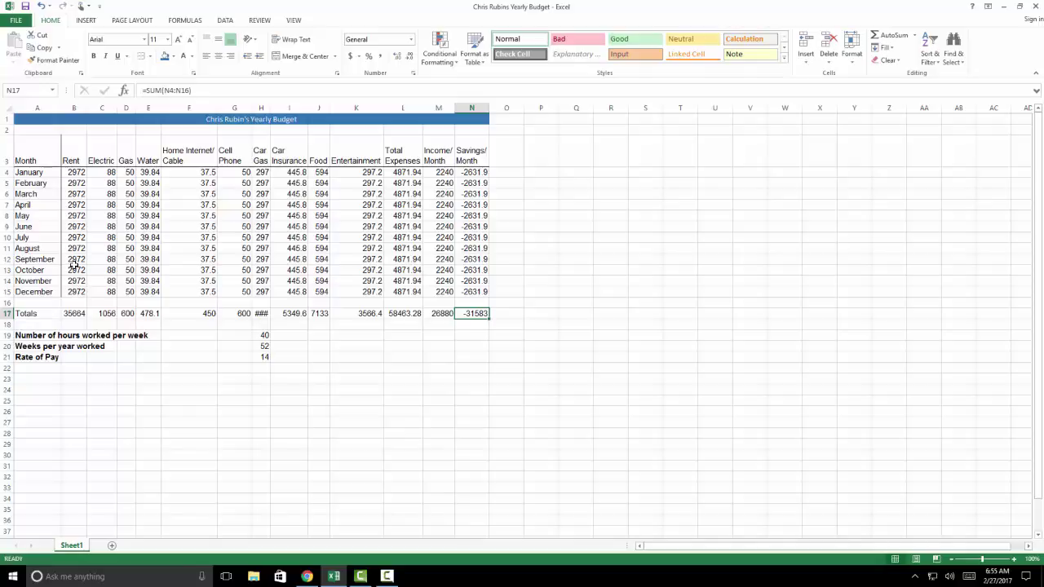
{"action": "left_click", "coordinate": [75, 227]}
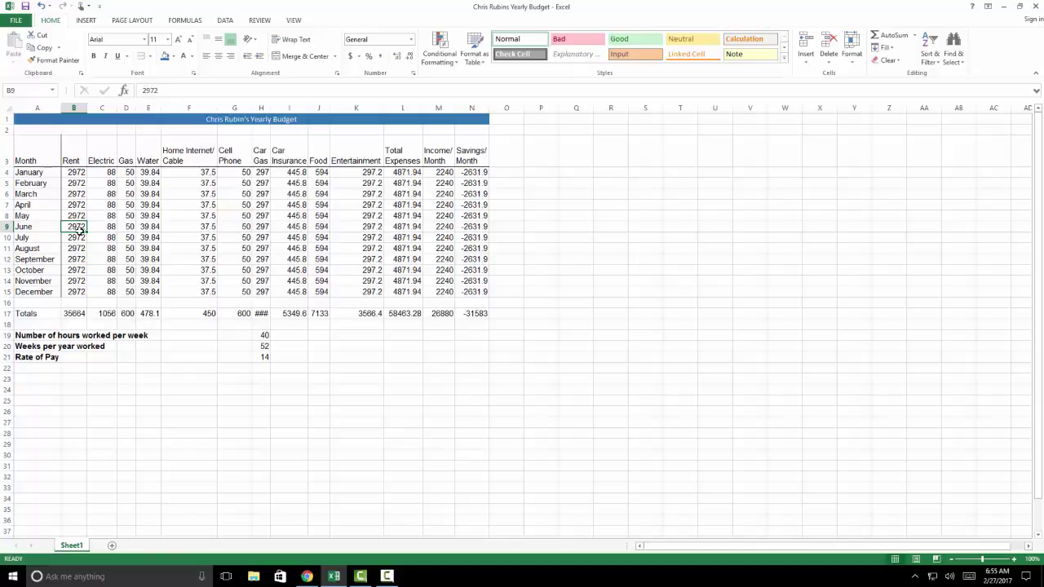
Set June's rent to 3072, fill it down to December, and check the N17 savings total
{"action": "type", "text": "20"}
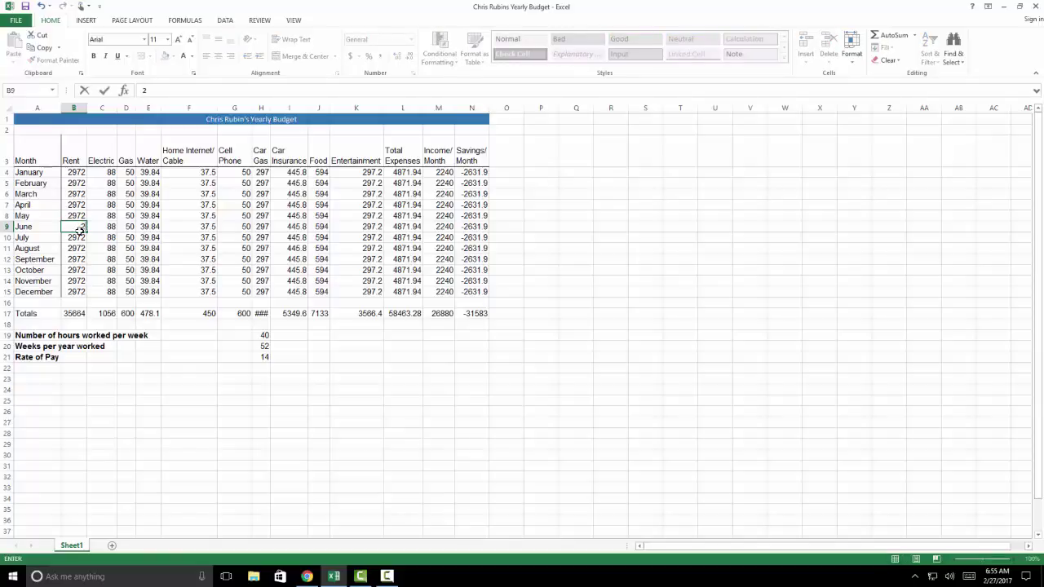
{"action": "type", "text": "72"}
{"action": "key", "text": "Return"}
{"action": "left_click", "coordinate": [72, 226]}
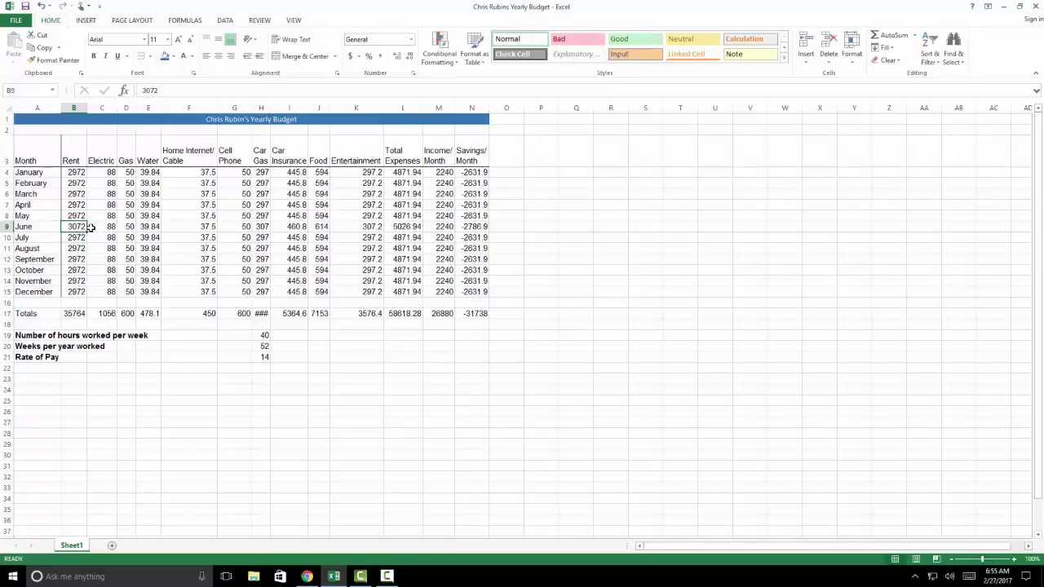
{"action": "left_click_drag", "start_coordinate": [87, 231], "coordinate": [82, 292]}
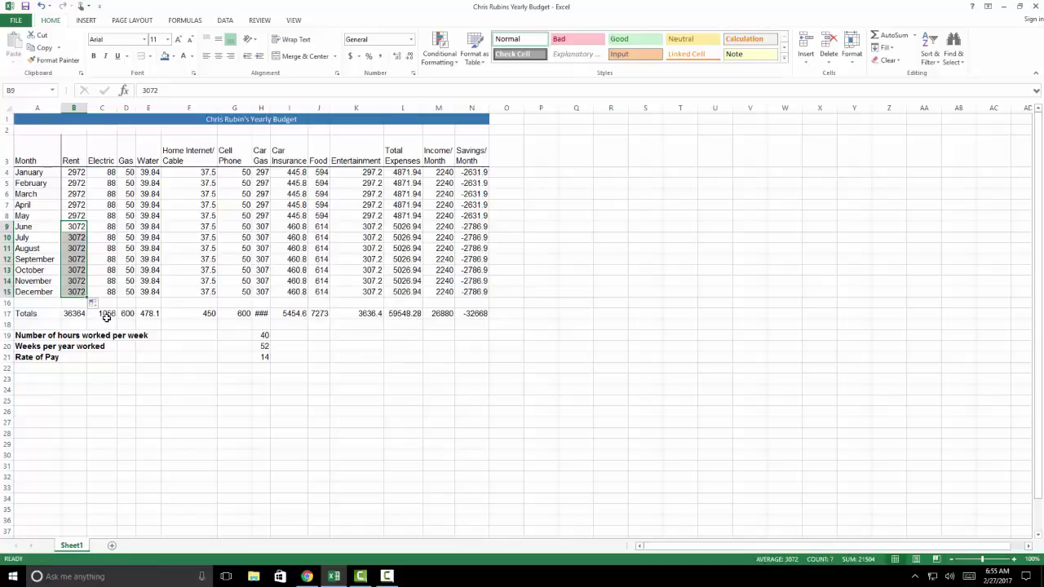
{"action": "left_click", "coordinate": [480, 313]}
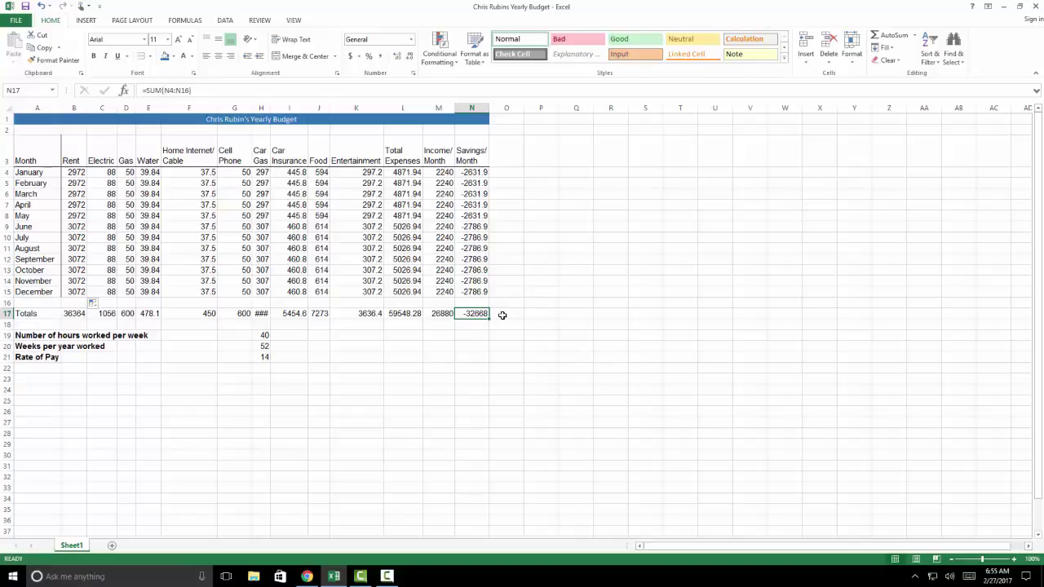
{"action": "left_click", "coordinate": [386, 577]}
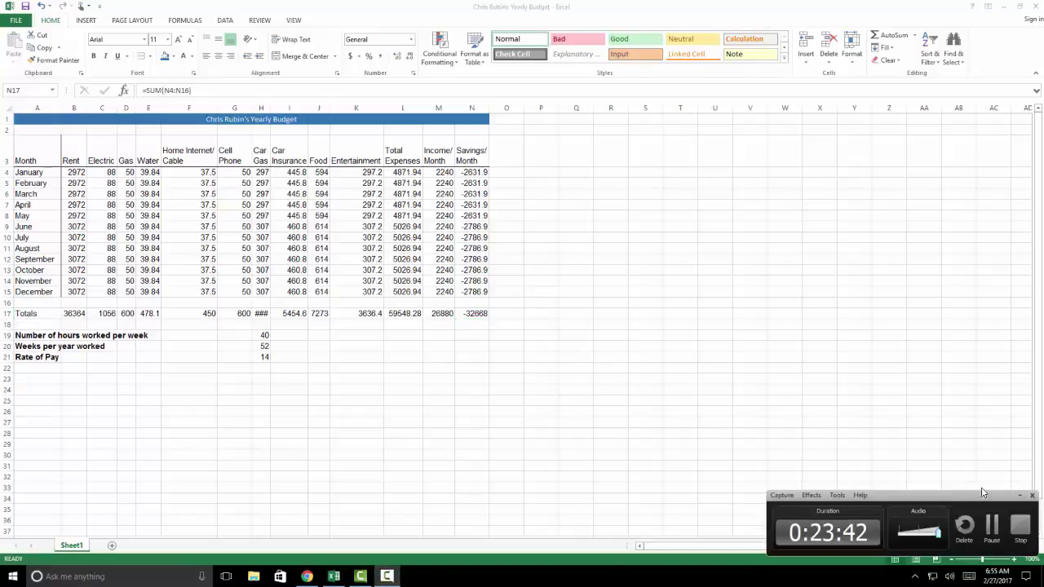
{"action": "left_click", "coordinate": [1018, 495]}
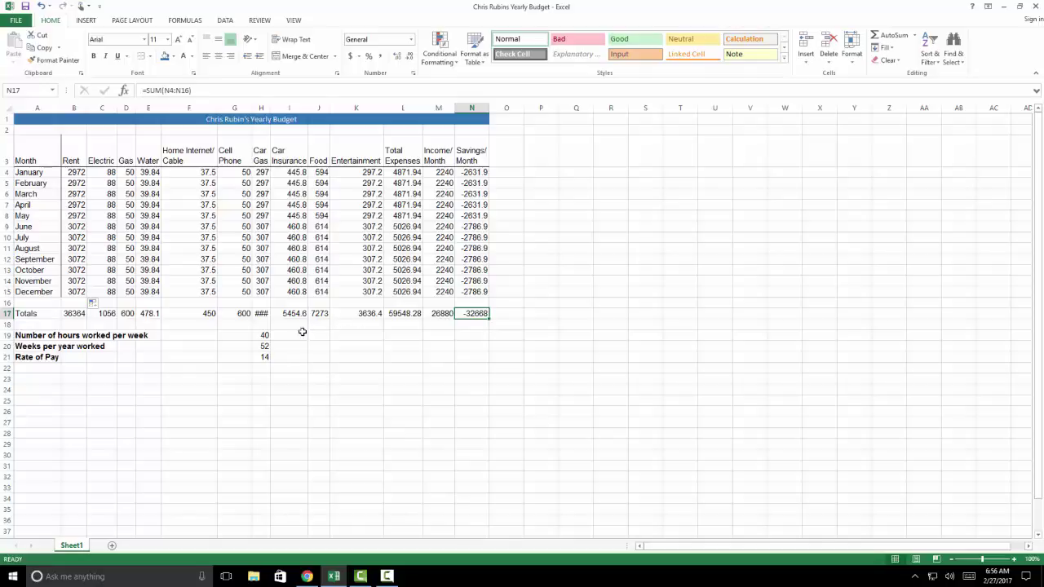
Enter 20 as the Rate of Pay in H21 and check the -21148 savings total
{"action": "left_click", "coordinate": [264, 357]}
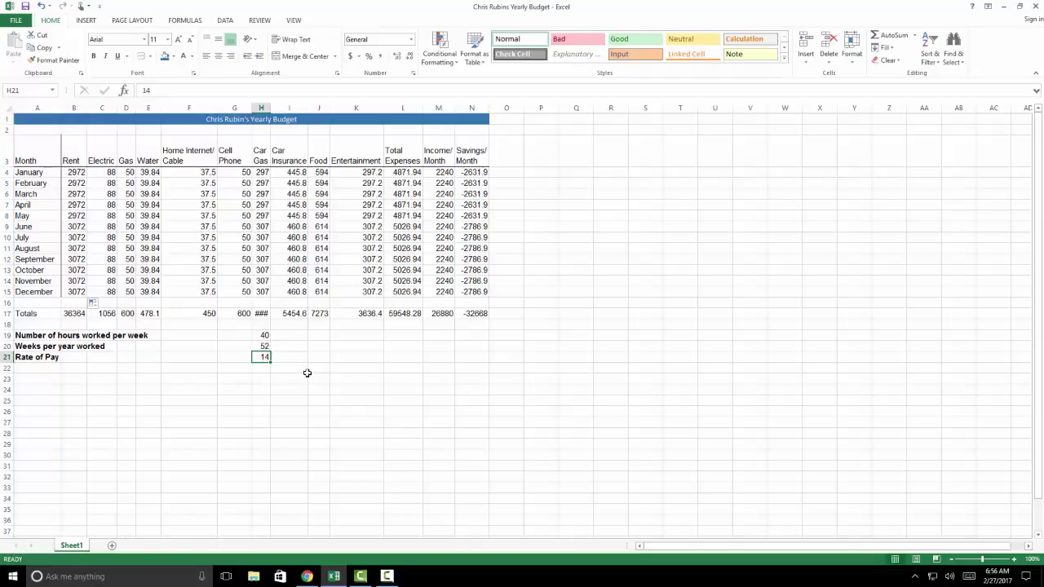
{"action": "type", "text": "20"}
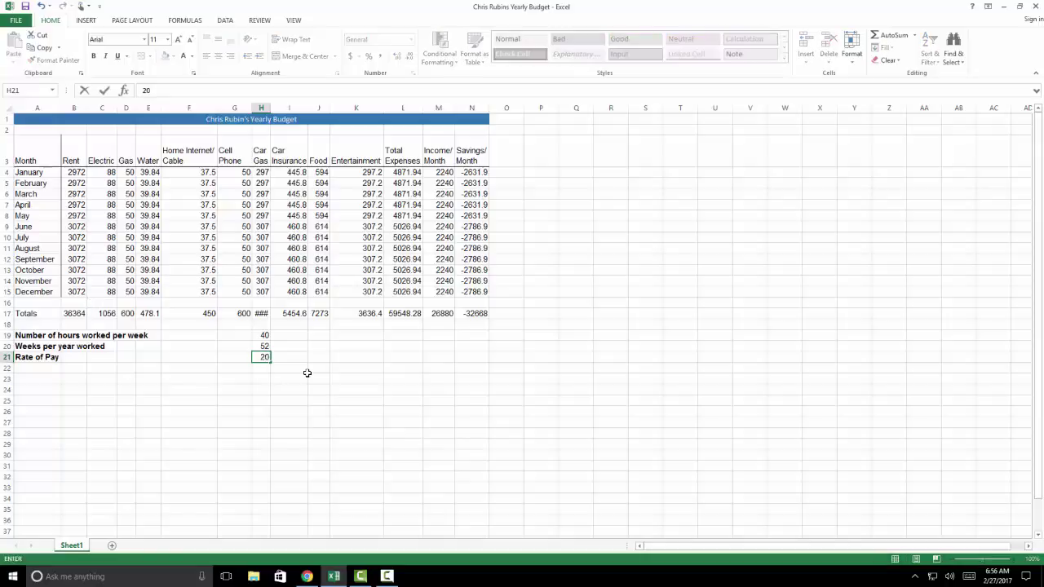
{"action": "key", "text": "Return"}
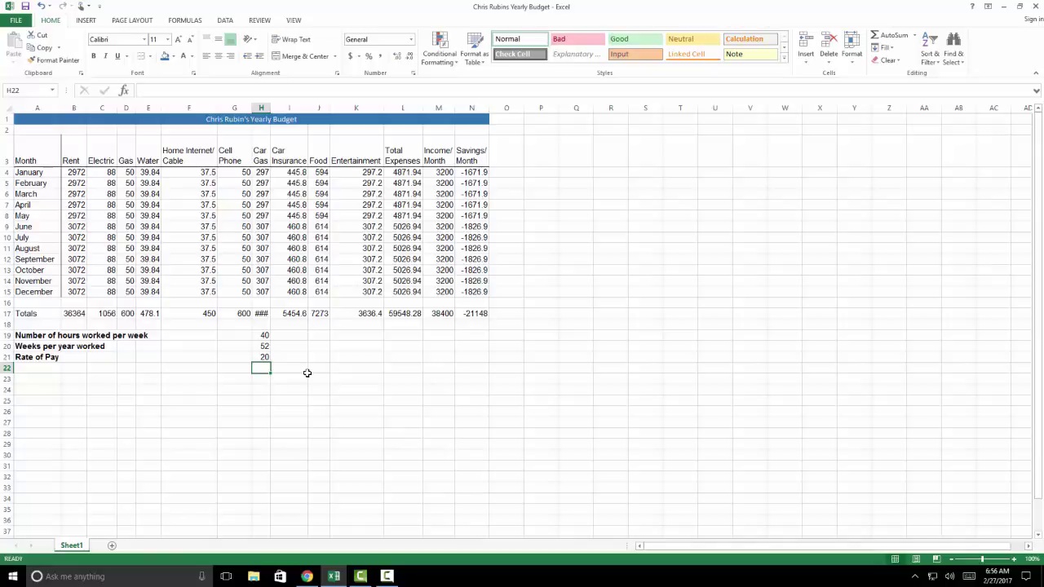
{"action": "left_click", "coordinate": [387, 576]}
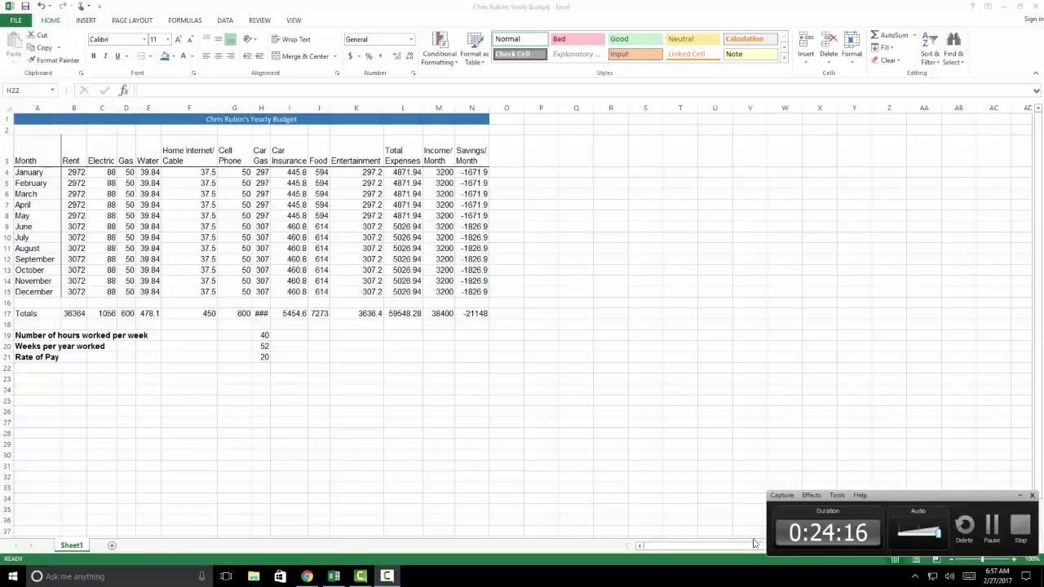
{"action": "left_click", "coordinate": [1020, 495]}
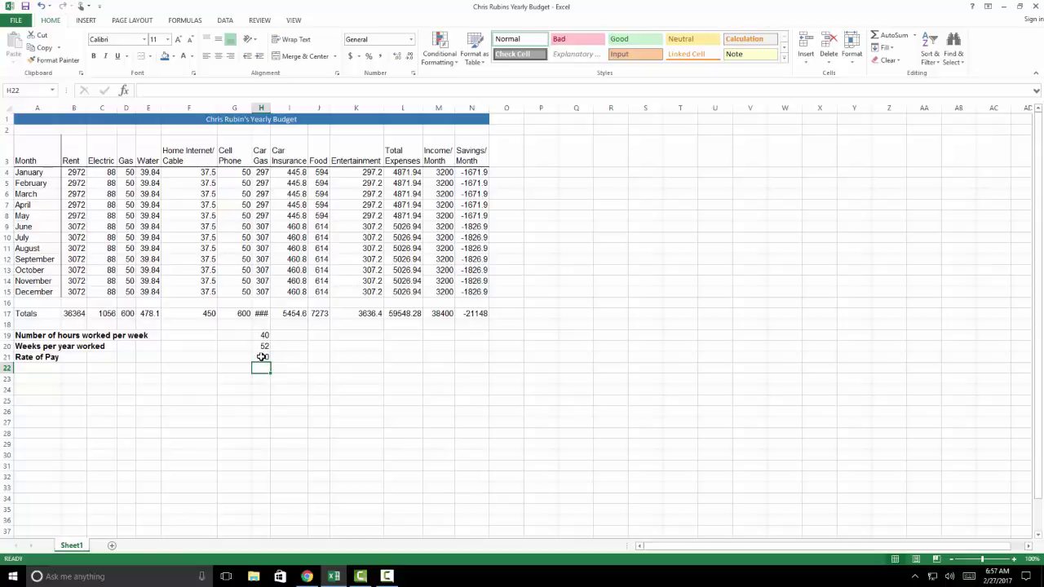
{"action": "left_click", "coordinate": [477, 313]}
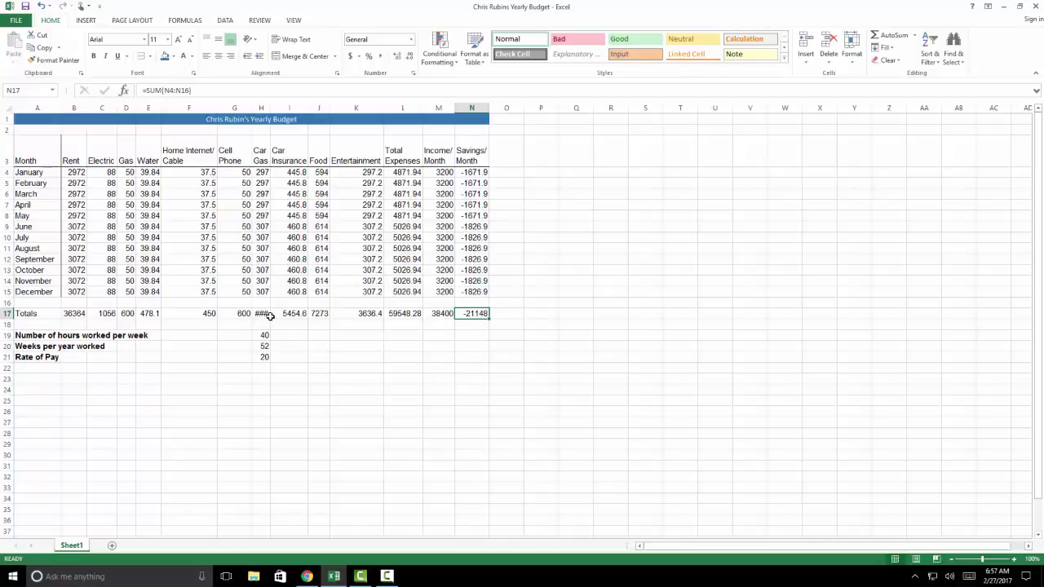
Widen columns H and J to show Car Gas and Food amounts, then select B4:N17
{"action": "left_click", "coordinate": [265, 314]}
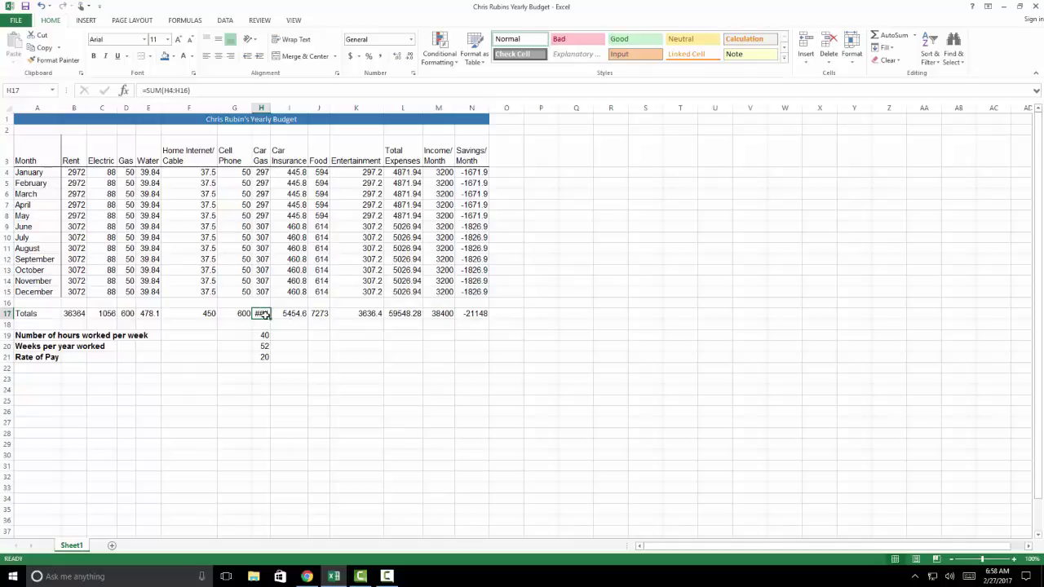
{"action": "double_click", "coordinate": [271, 107]}
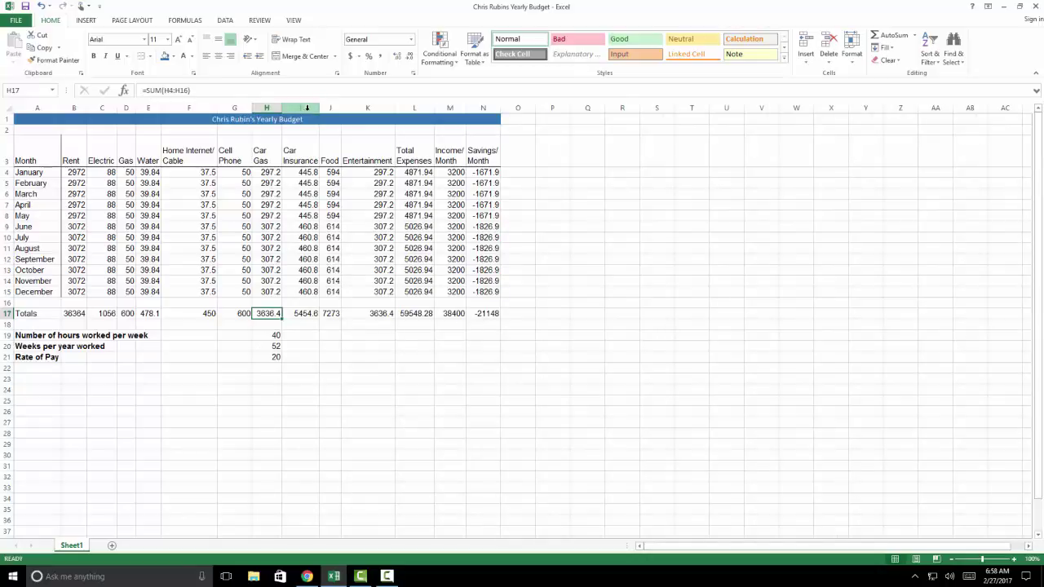
{"action": "left_click_drag", "start_coordinate": [341, 107], "coordinate": [349, 106]}
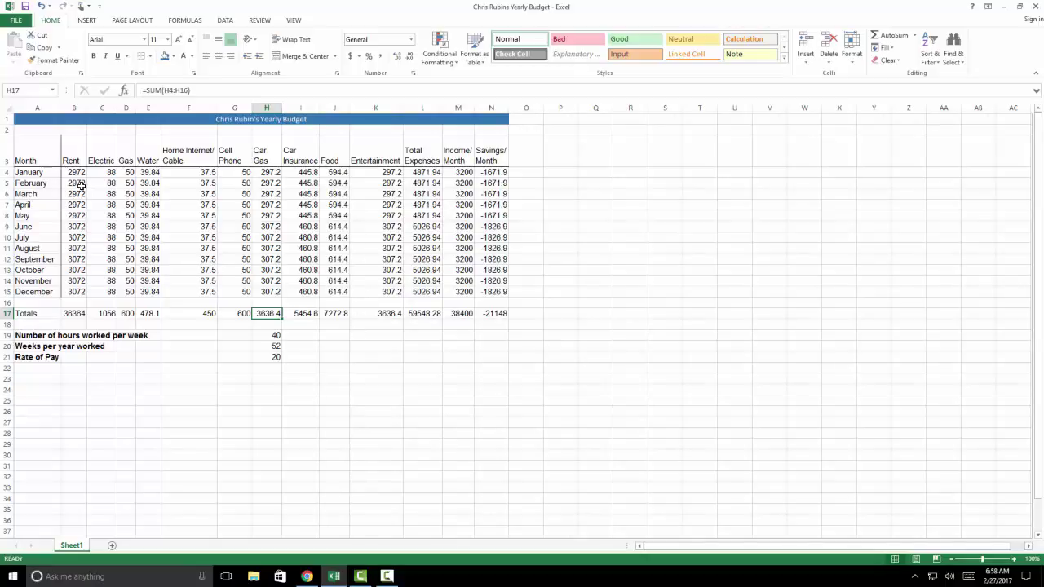
{"action": "left_click_drag", "start_coordinate": [75, 172], "coordinate": [495, 312]}
{"action": "left_click_drag", "start_coordinate": [495, 311], "coordinate": [495, 311]}
Format the figures in B4:N17 as Number with zero decimal places, so Food shows 594
{"action": "left_click", "coordinate": [387, 576]}
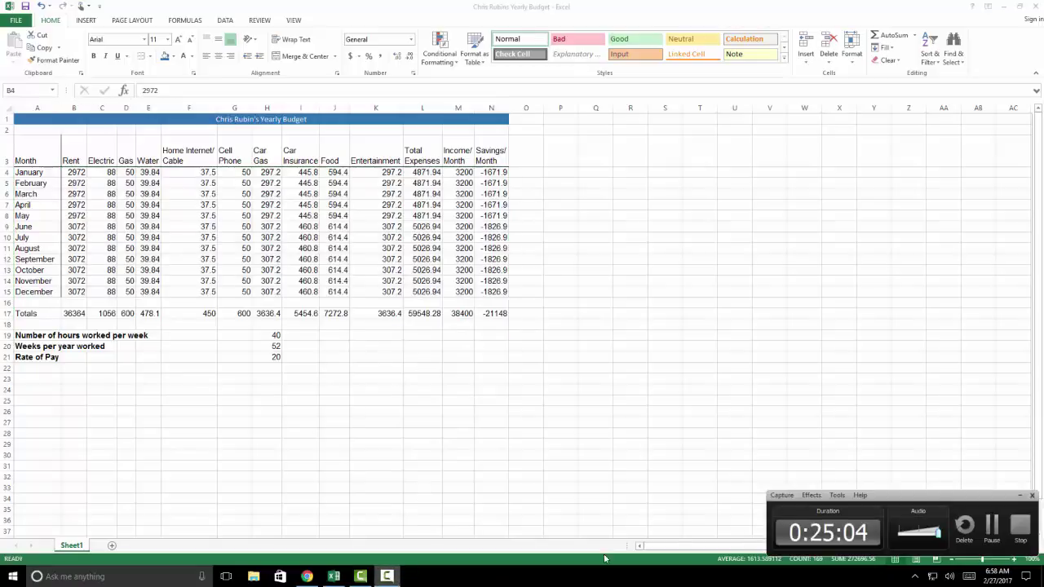
{"action": "left_click", "coordinate": [989, 523]}
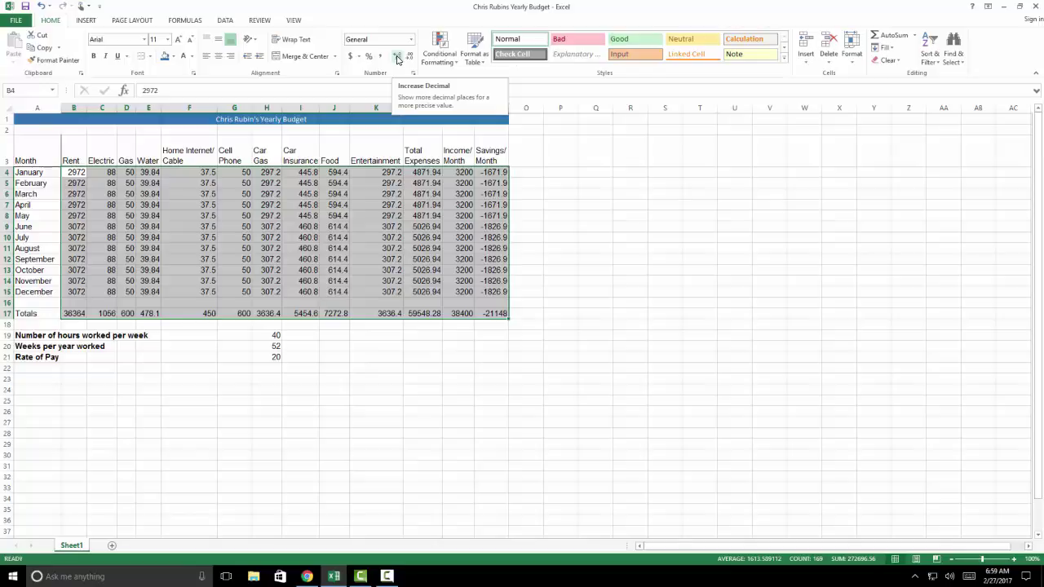
{"action": "left_click", "coordinate": [398, 58]}
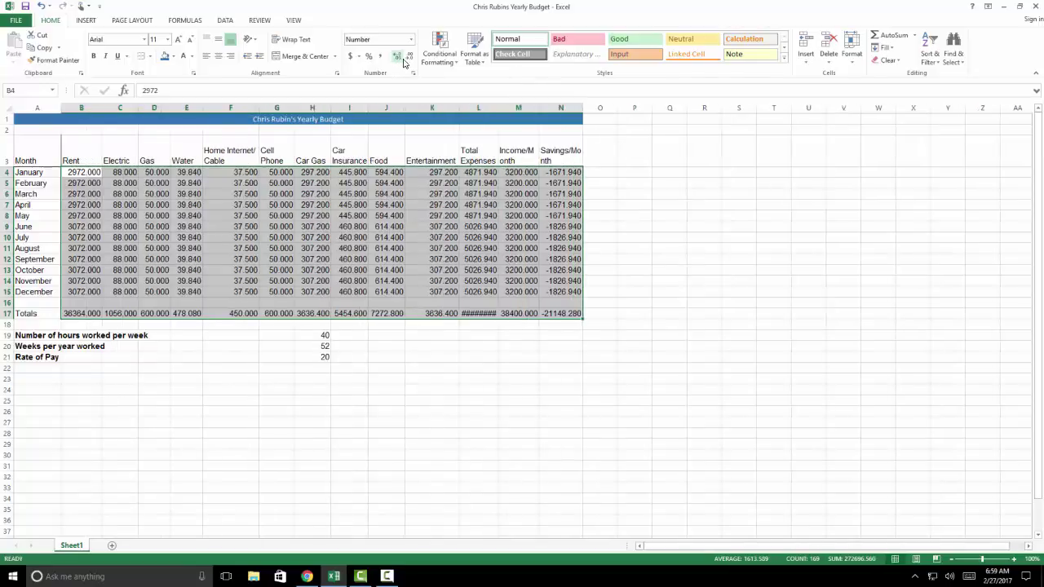
{"action": "left_click", "coordinate": [410, 59]}
{"action": "left_click", "coordinate": [409, 59]}
{"action": "left_click", "coordinate": [410, 58]}
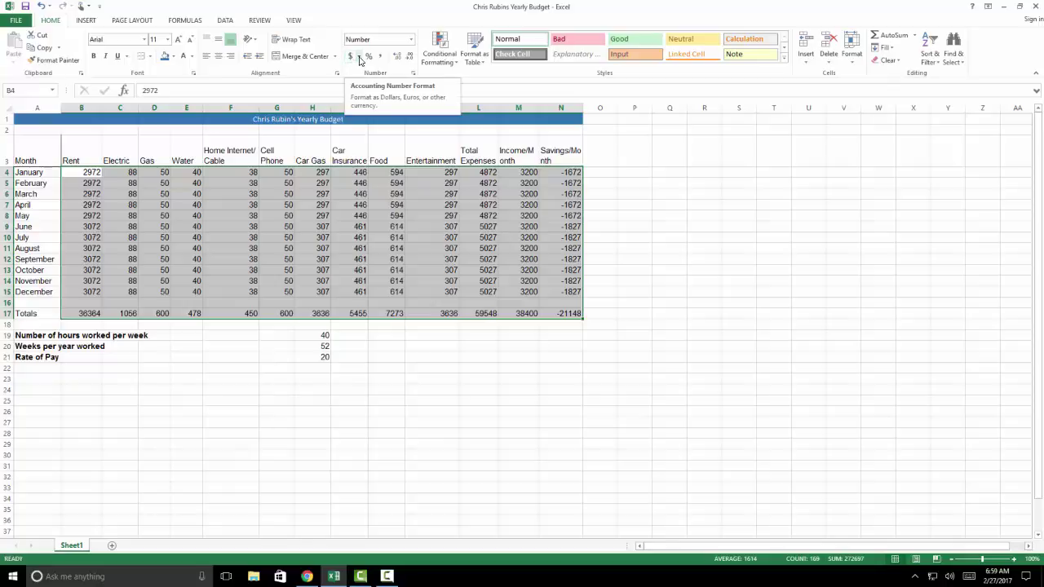
Apply US dollar Accounting format with no decimals to B4:N17, e.g. Rent $2,972
{"action": "left_click", "coordinate": [359, 59]}
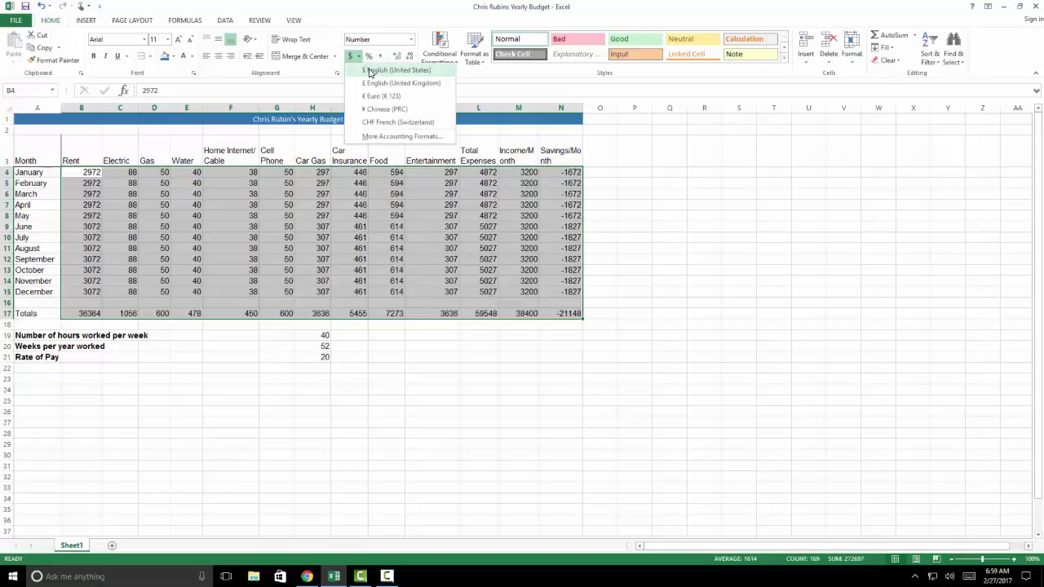
{"action": "left_click", "coordinate": [368, 70]}
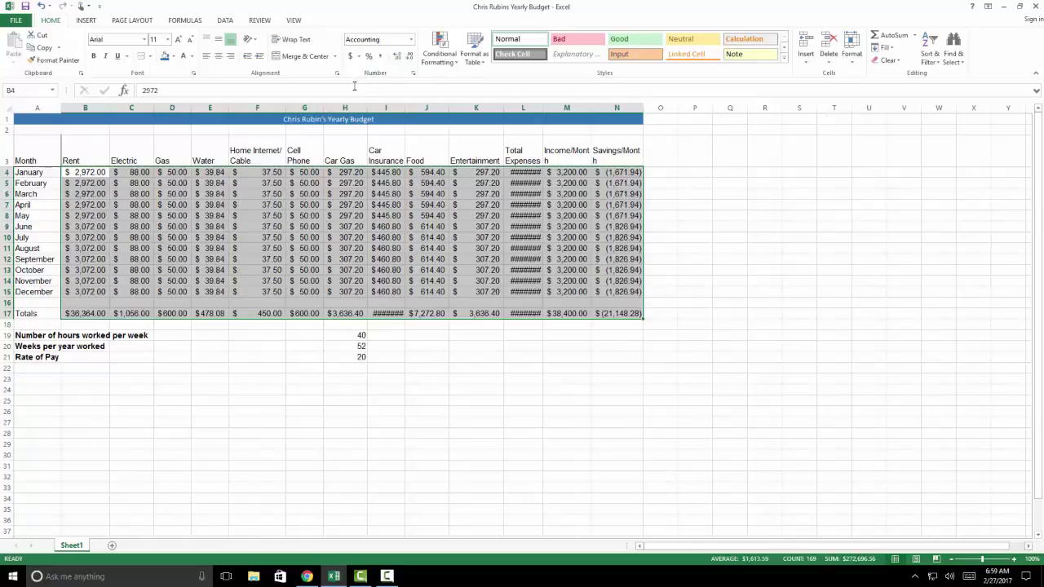
{"action": "left_click", "coordinate": [411, 57]}
{"action": "left_click", "coordinate": [411, 57]}
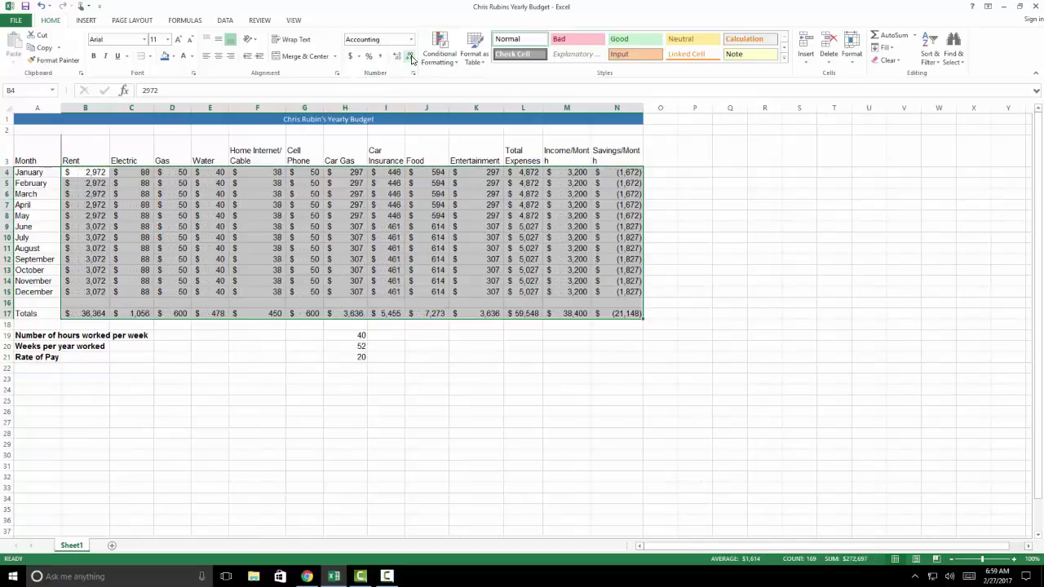
{"action": "left_click", "coordinate": [570, 357]}
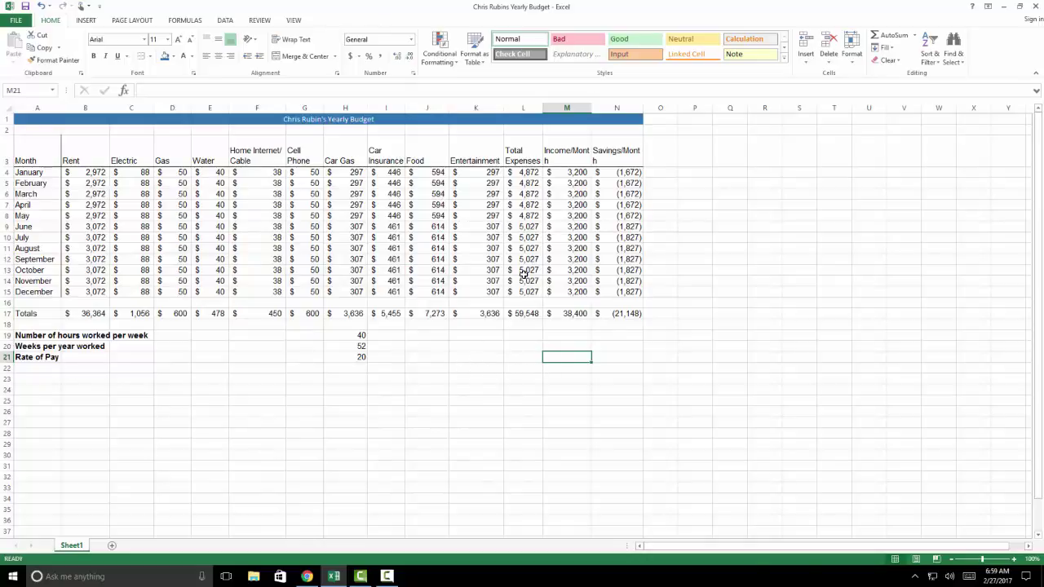
AutoFit columns M and N so the $38,400 and $(21,148) totals display
{"action": "left_click_drag", "start_coordinate": [586, 110], "coordinate": [577, 105]}
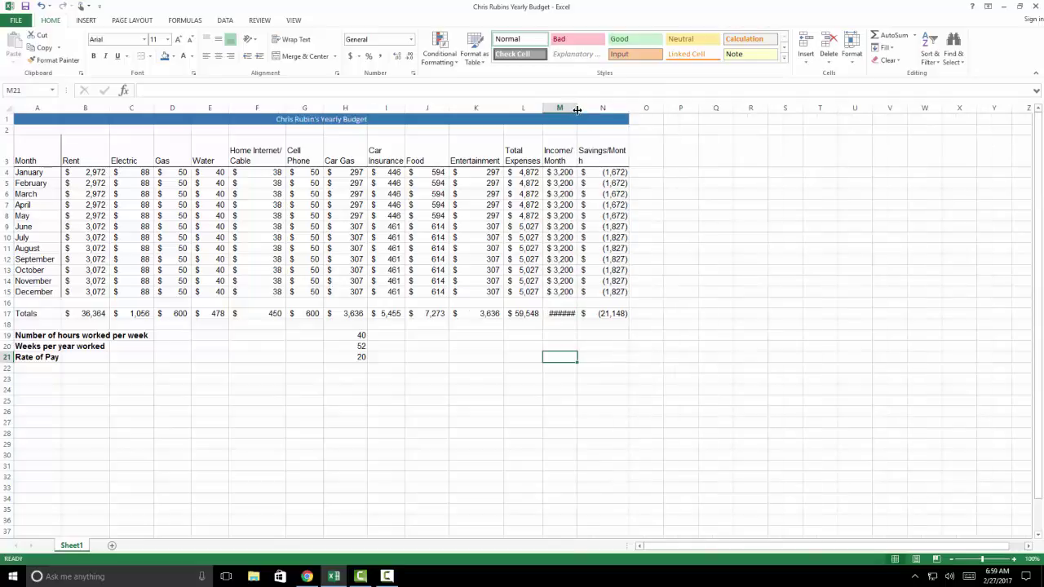
{"action": "double_click", "coordinate": [577, 109]}
{"action": "left_click_drag", "start_coordinate": [578, 108], "coordinate": [611, 107]}
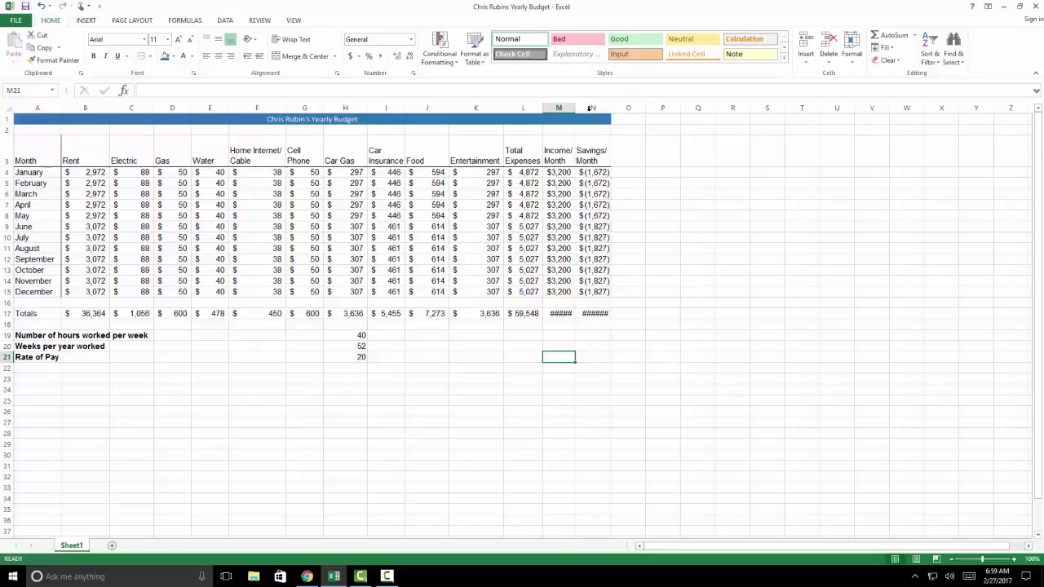
{"action": "double_click", "coordinate": [575, 107]}
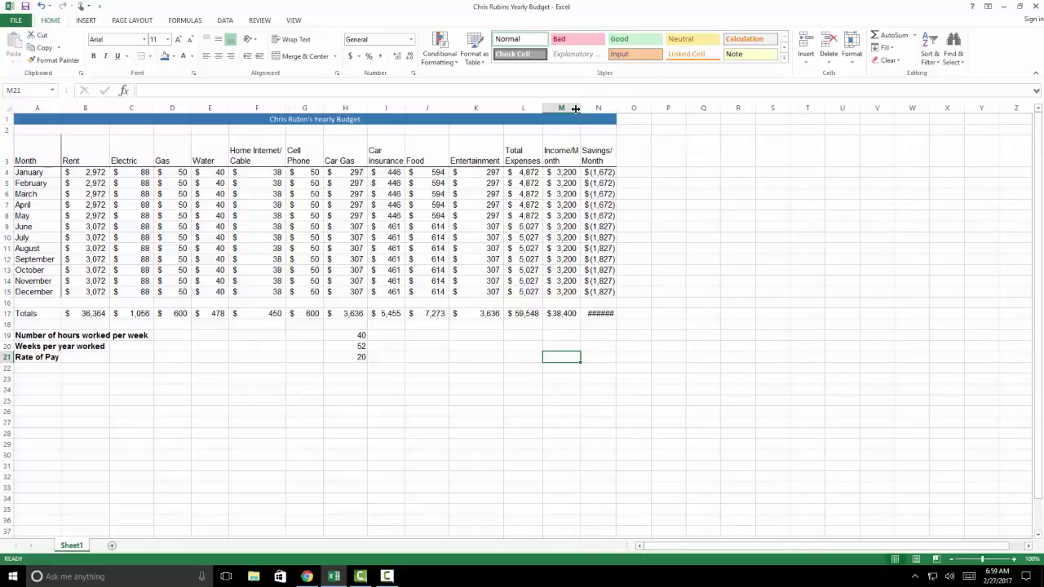
{"action": "double_click", "coordinate": [616, 107]}
Insert a space after the slash in the Income/Month and Savings/Month headers
{"action": "left_click", "coordinate": [573, 147]}
{"action": "double_click", "coordinate": [574, 151]}
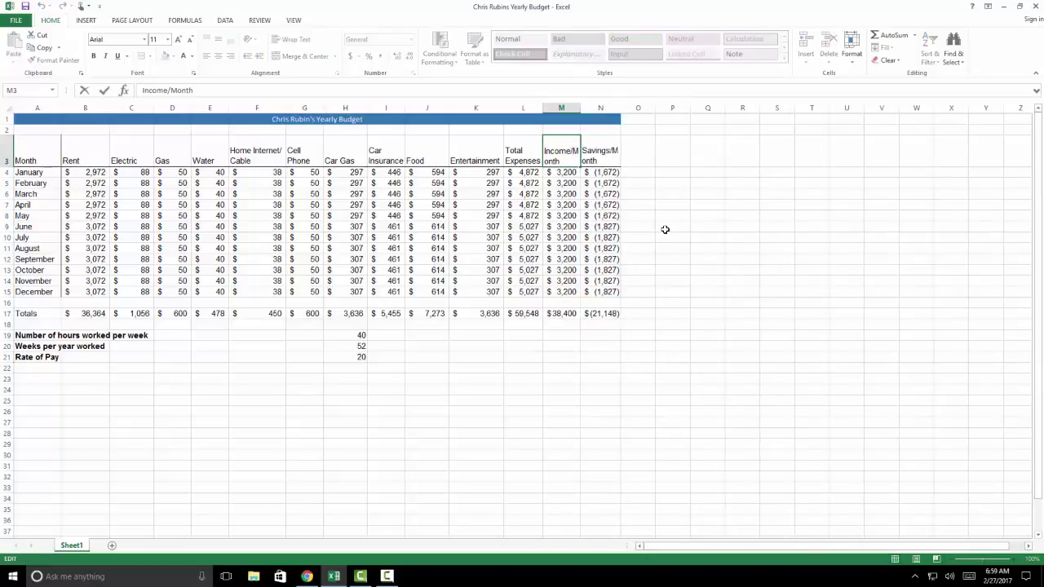
{"action": "left_click", "coordinate": [611, 149]}
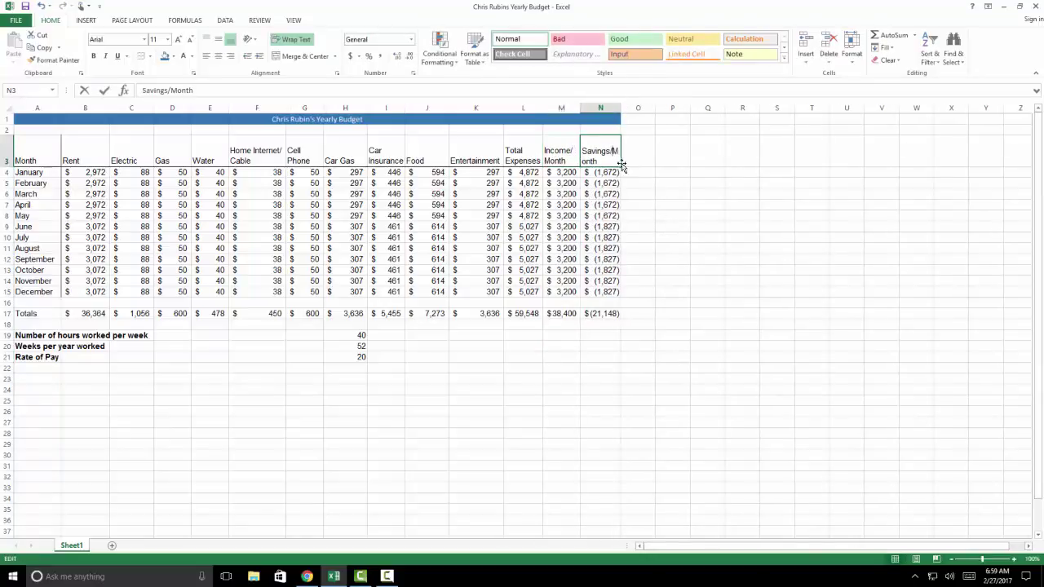
{"action": "double_click", "coordinate": [613, 151]}
{"action": "left_click", "coordinate": [590, 334]}
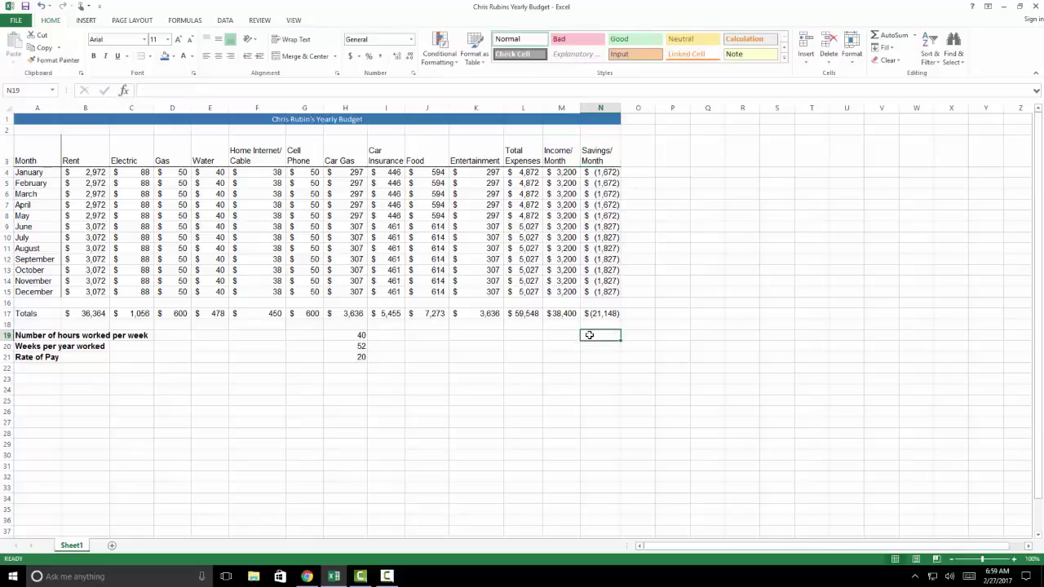
{"action": "left_click", "coordinate": [501, 336]}
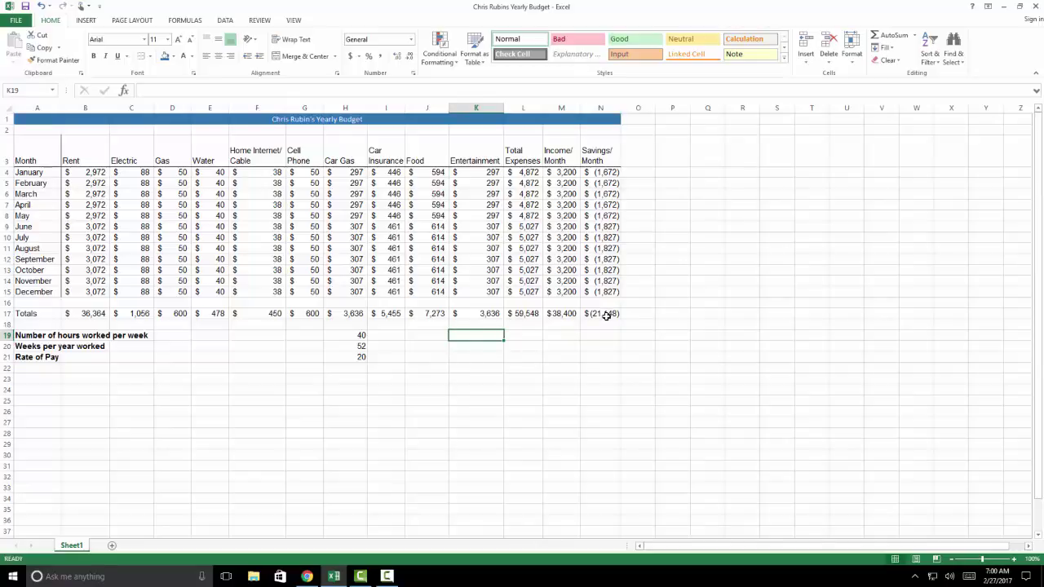
Apply dollar Accounting to A3:N17, then undo back to plain whole numbers like 2972
{"action": "left_click_drag", "start_coordinate": [606, 317], "coordinate": [25, 149]}
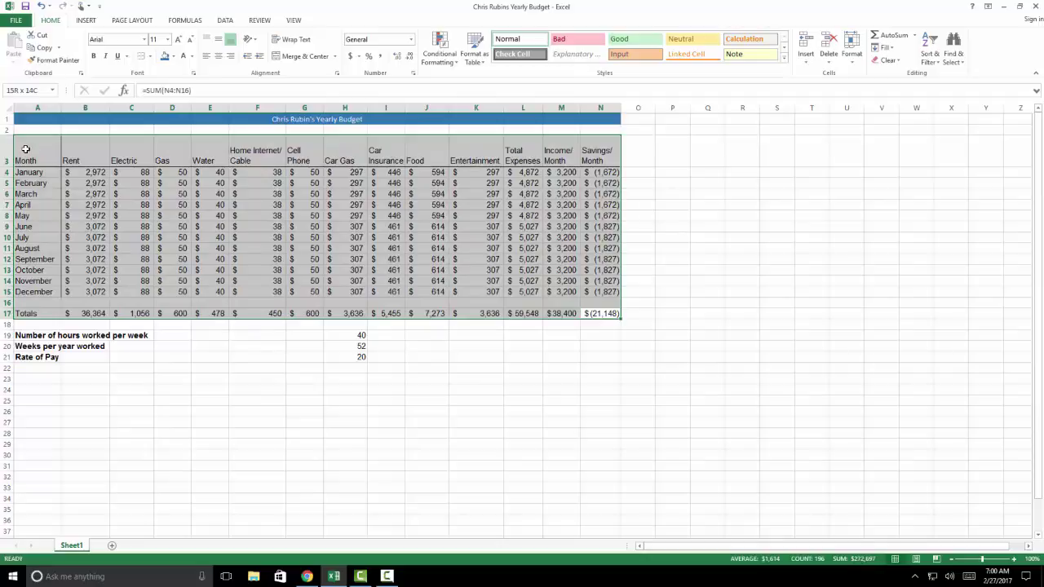
{"action": "left_click", "coordinate": [359, 56]}
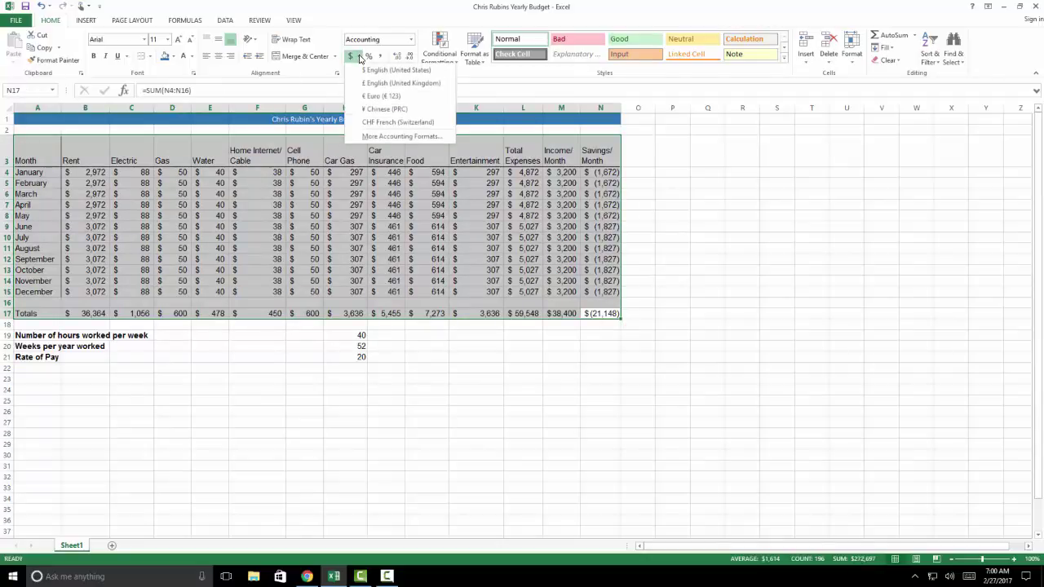
{"action": "left_click", "coordinate": [369, 70]}
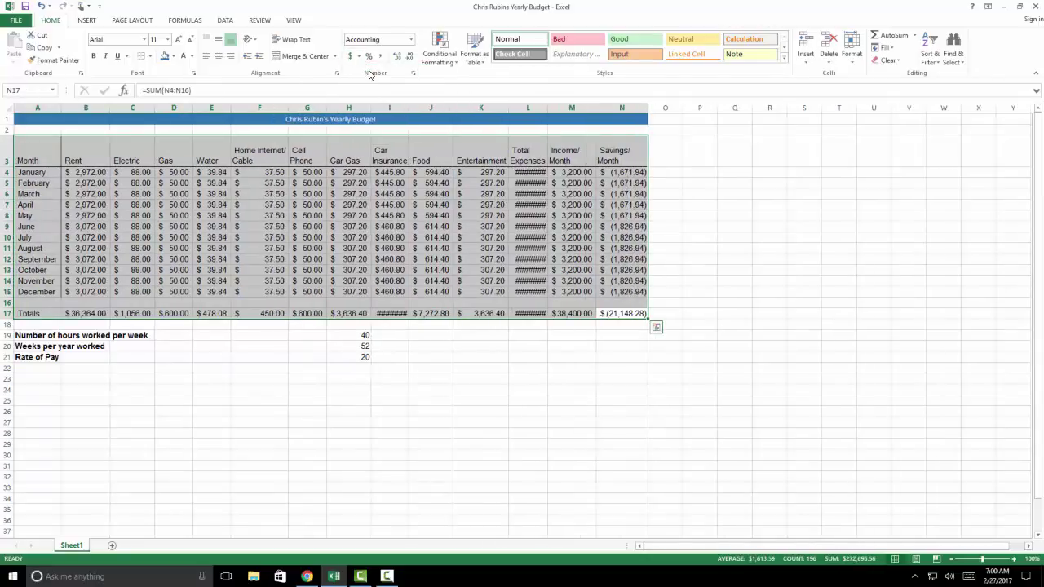
{"action": "key", "text": "ctrl+z"}
{"action": "key", "text": "ctrl+z"}
{"action": "key", "text": "ctrl+z"}
{"action": "key", "text": "ctrl+z"}
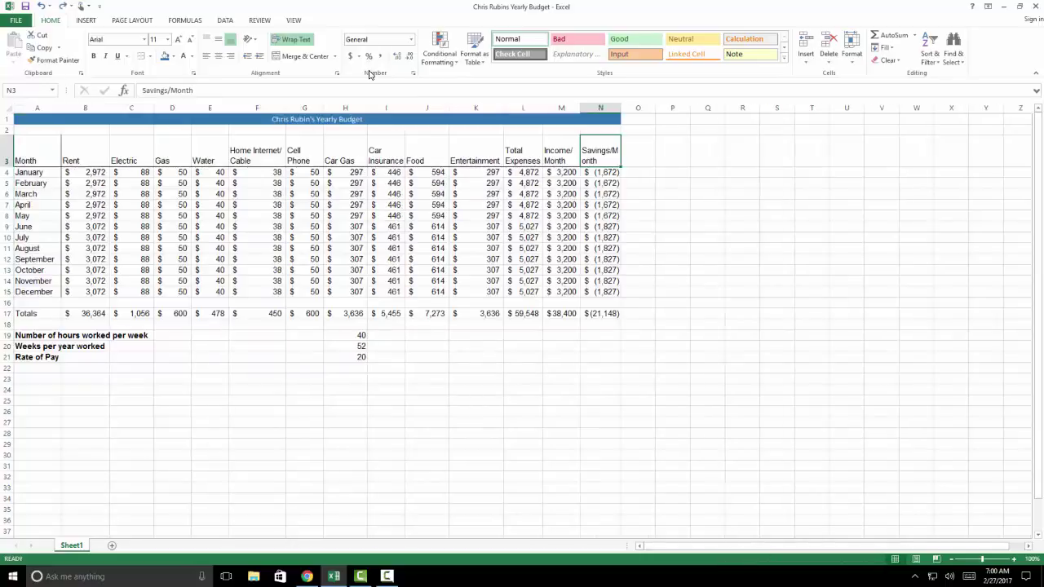
{"action": "key", "text": "ctrl+z"}
{"action": "key", "text": "ctrl+z"}
{"action": "key", "text": "ctrl+z"}
{"action": "key", "text": "ctrl+z"}
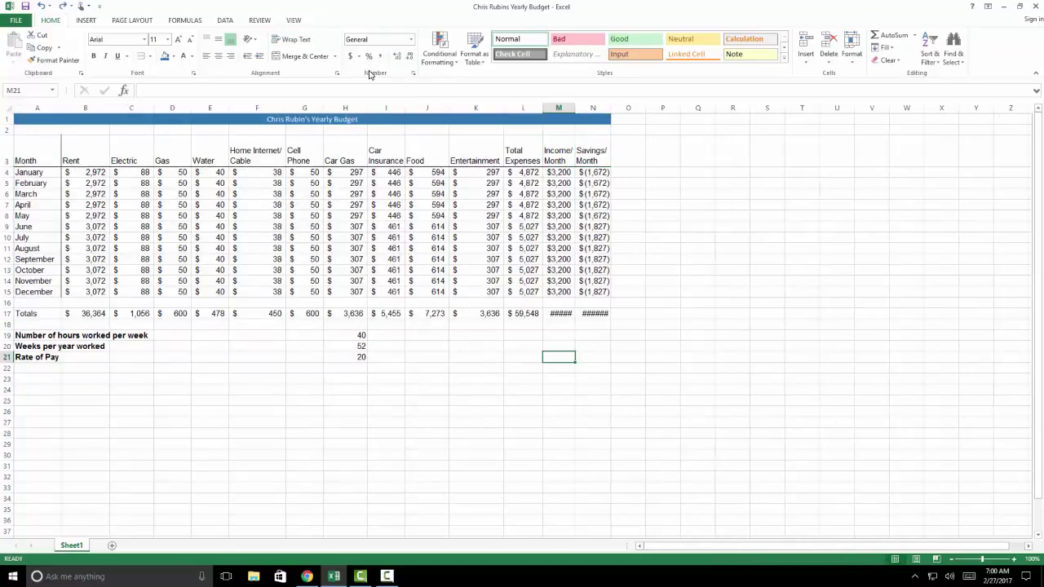
{"action": "key", "text": "ctrl+z"}
{"action": "key", "text": "ctrl+z"}
{"action": "key", "text": "ctrl+z"}
{"action": "key", "text": "ctrl+z"}
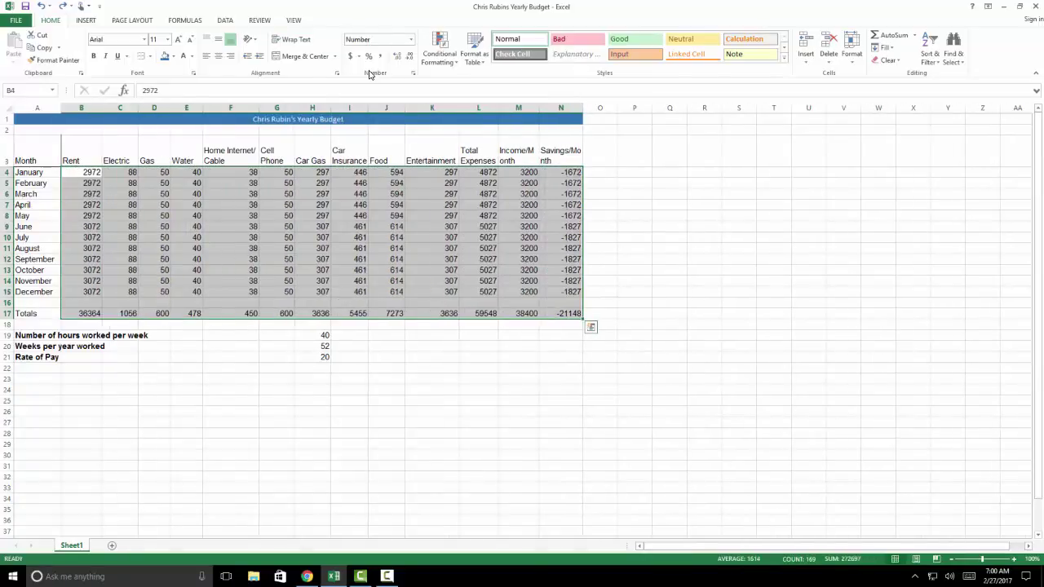
{"action": "left_click", "coordinate": [513, 342]}
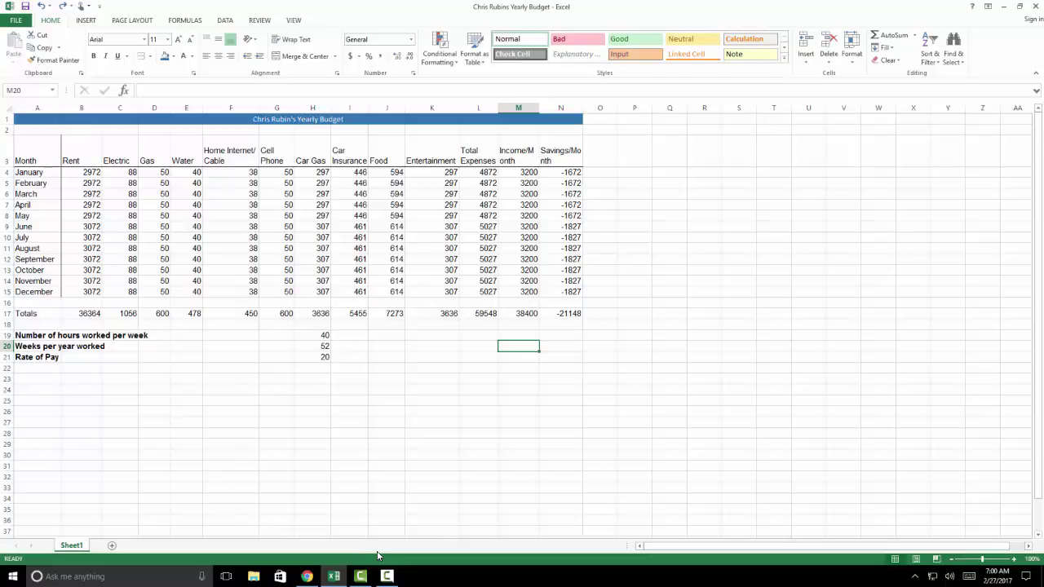
Select the Rate of Pay value in cell H21
{"action": "left_click", "coordinate": [253, 578]}
{"action": "left_click", "coordinate": [333, 357]}
{"action": "left_click", "coordinate": [329, 357]}
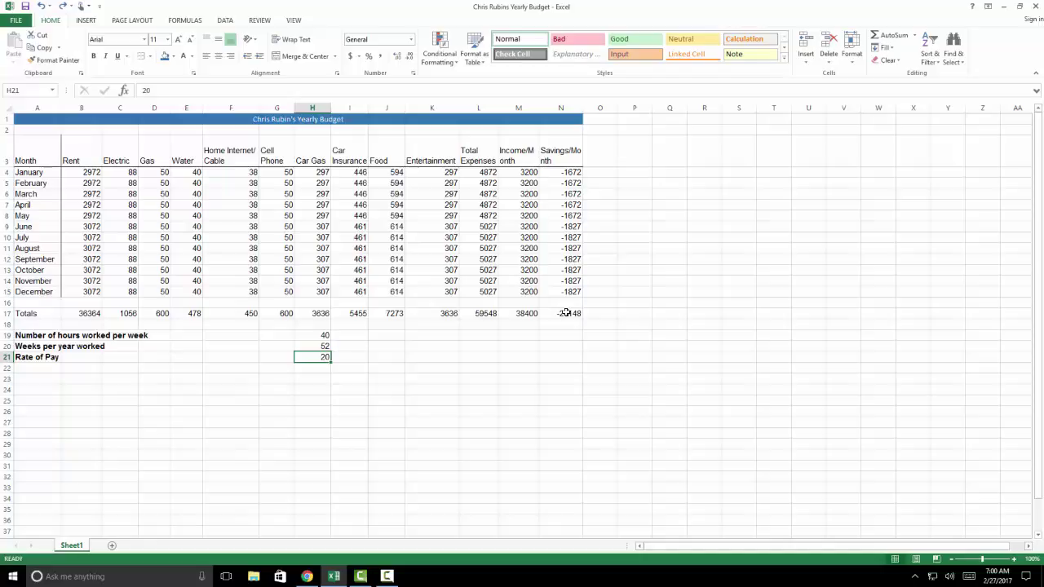
Type '1.' in A25 and set the Rate of Pay in H21 back to 14
{"action": "left_click", "coordinate": [26, 401]}
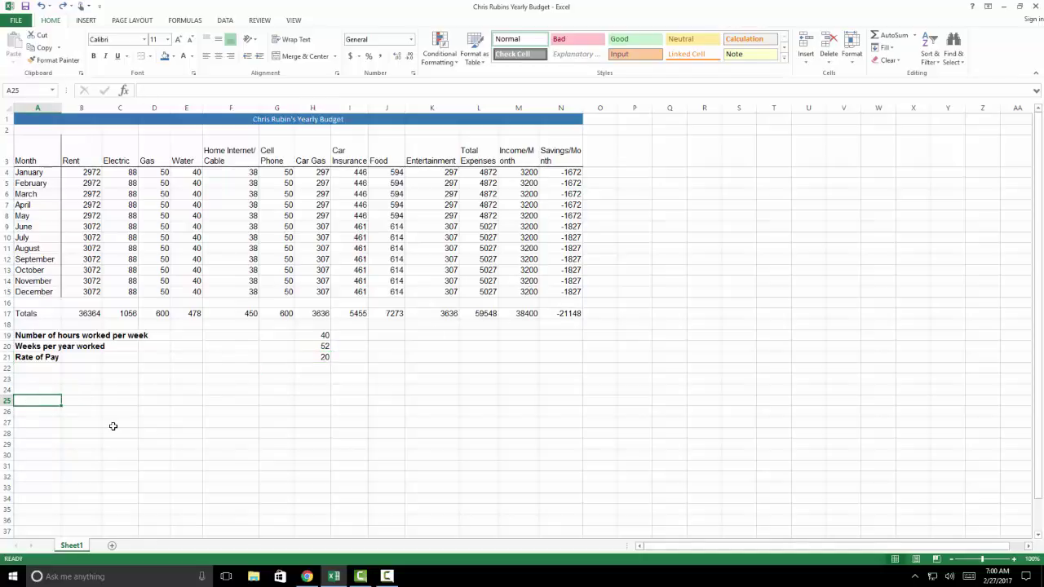
{"action": "type", "text": "1."}
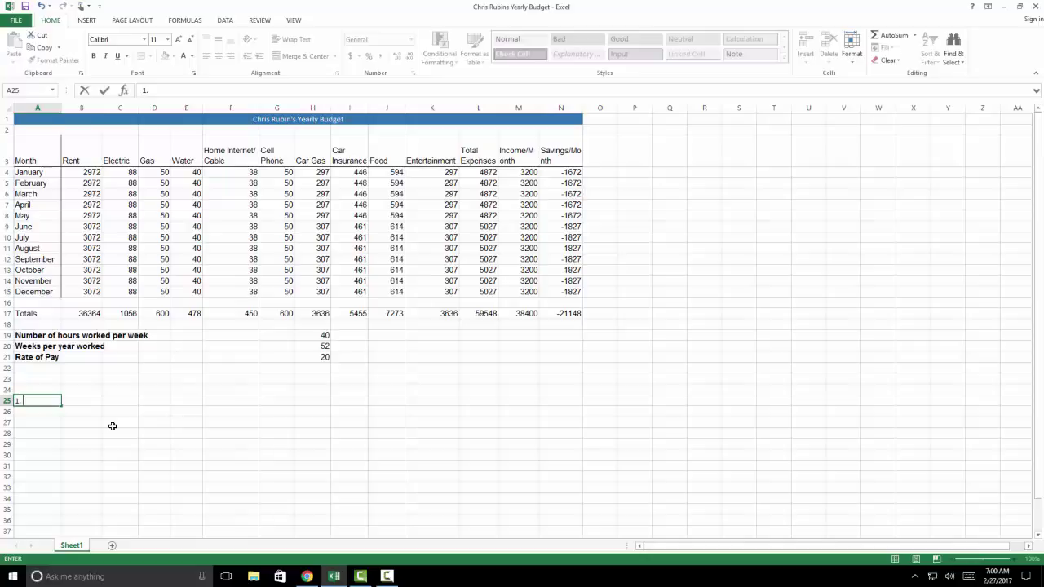
{"action": "left_click", "coordinate": [387, 575]}
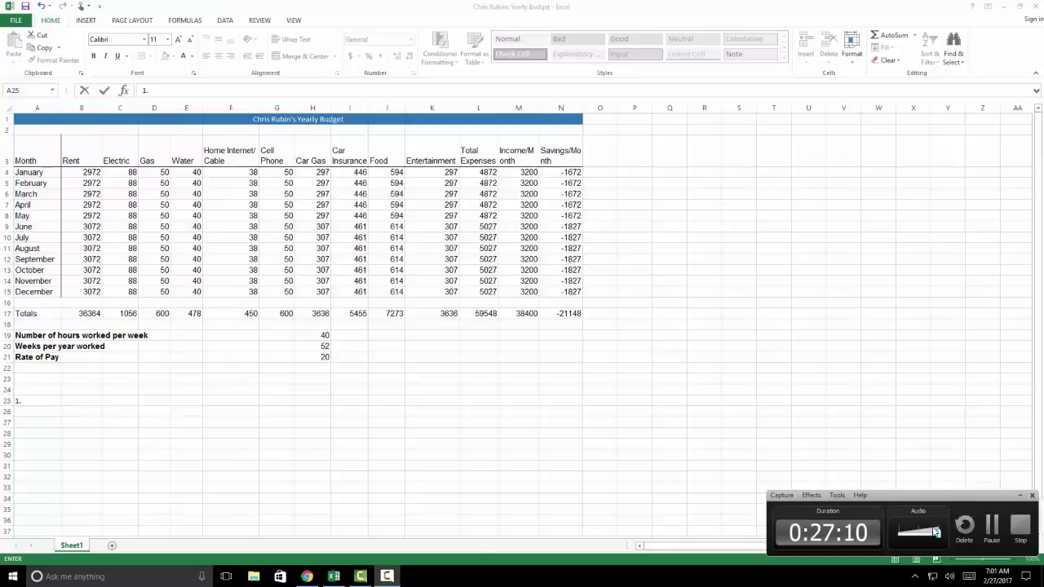
{"action": "key", "text": "alt+Tab"}
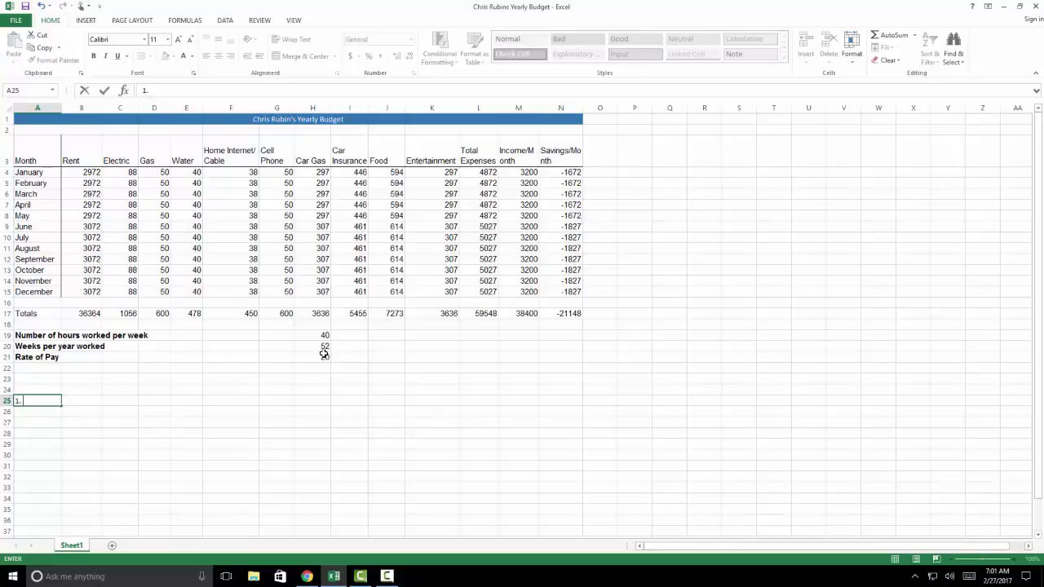
{"action": "left_click", "coordinate": [324, 357]}
{"action": "type", "text": "14"}
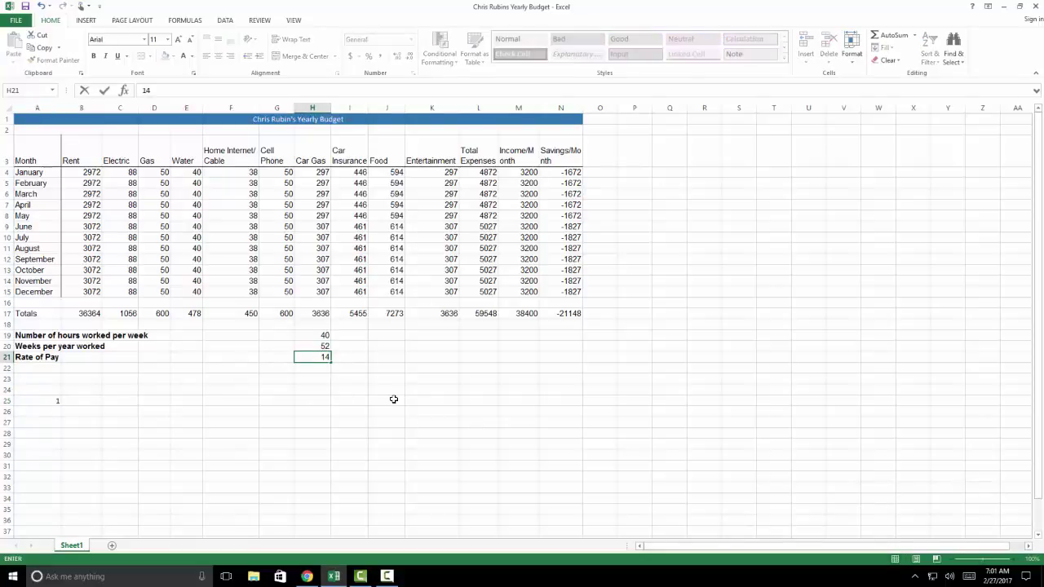
{"action": "key", "text": "Return"}
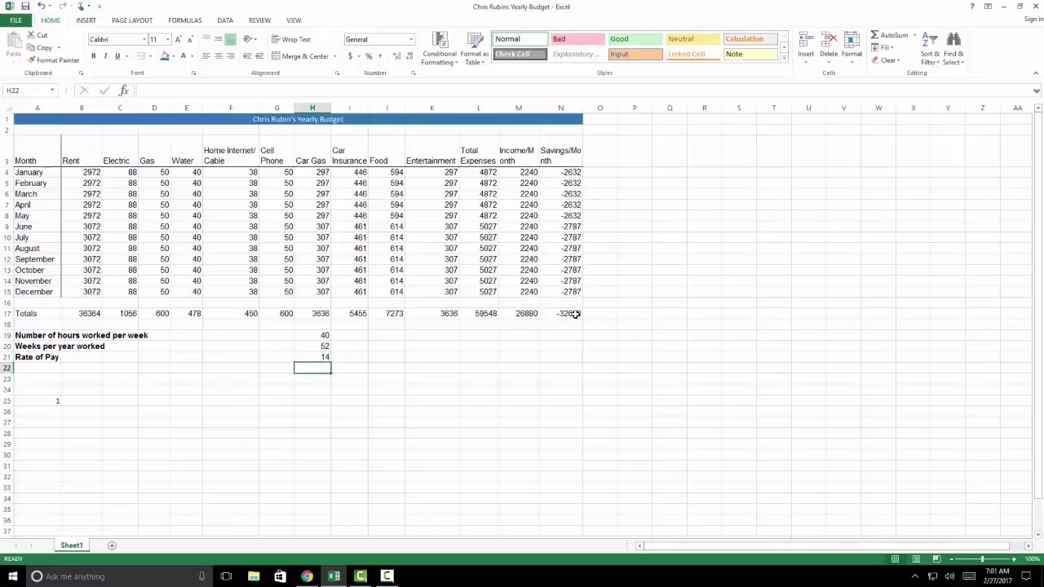
Finish answer 1 in A25: at $14 pay, $32,668 in debt at year end; type 2 in A26
{"action": "left_click", "coordinate": [45, 399]}
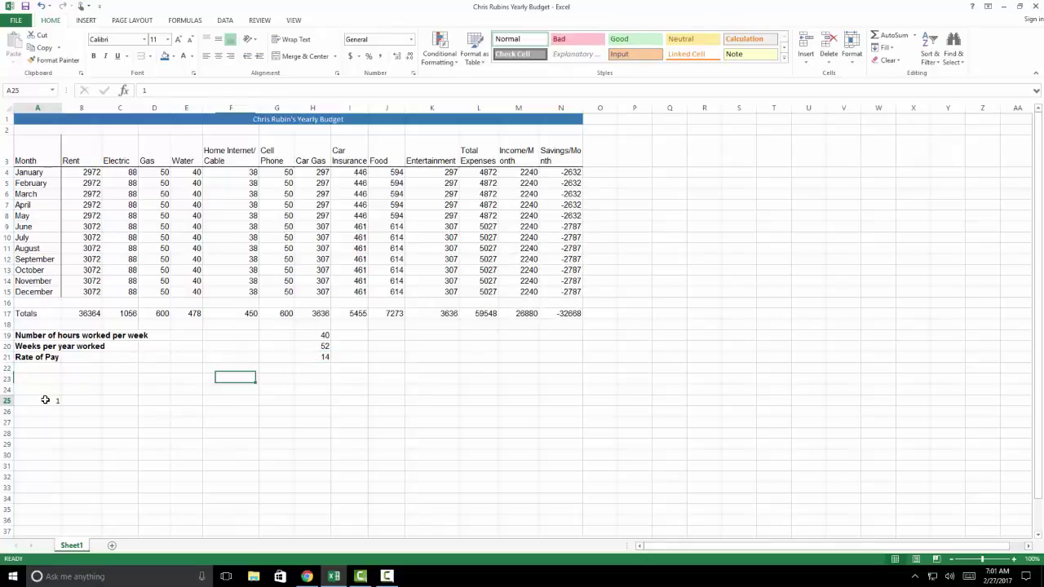
{"action": "double_click", "coordinate": [46, 399]}
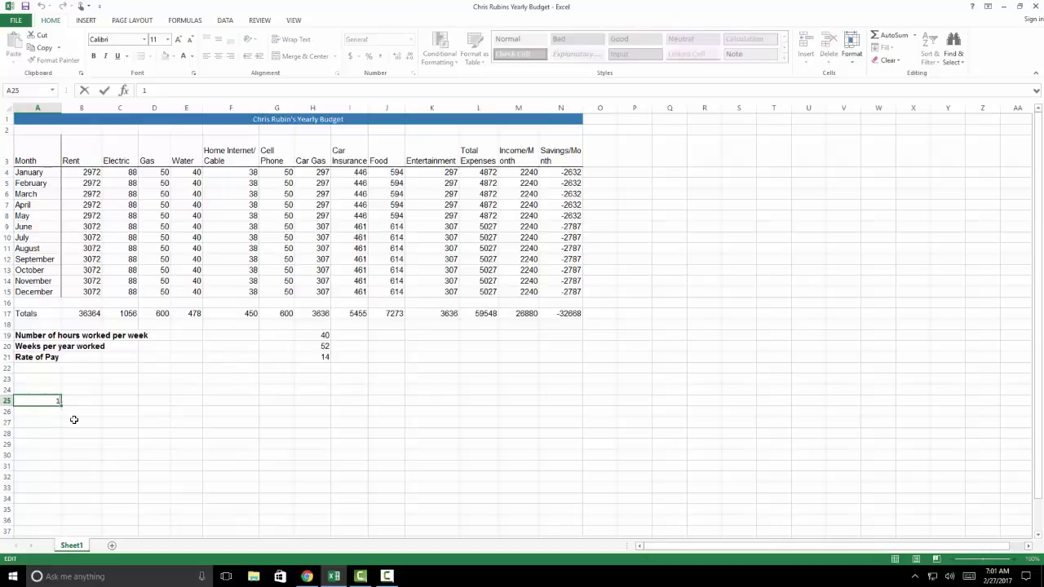
{"action": "type", "text": ". If I set my pay back to"}
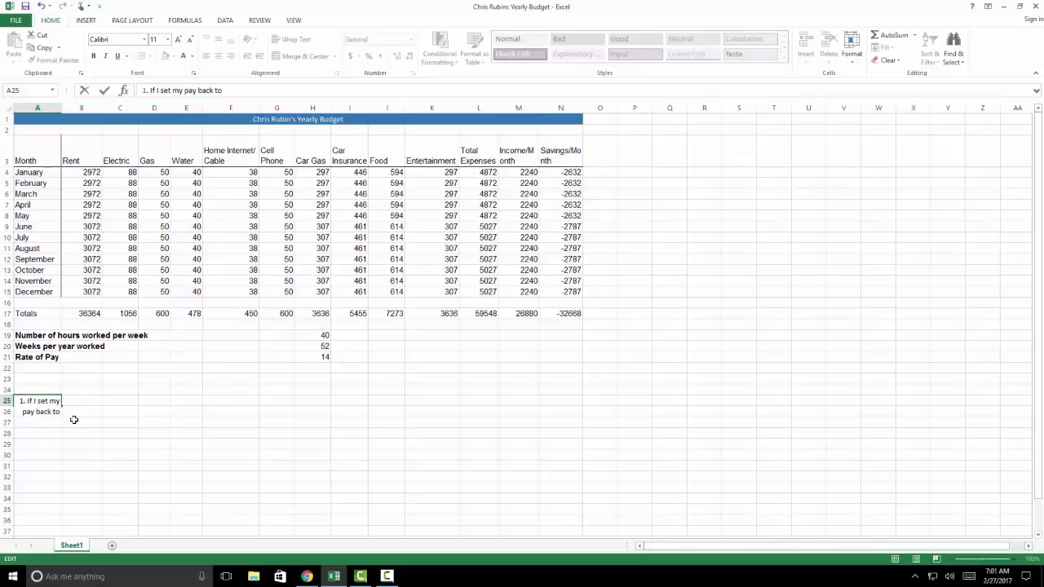
{"action": "type", "text": "$14, I will be $32,"}
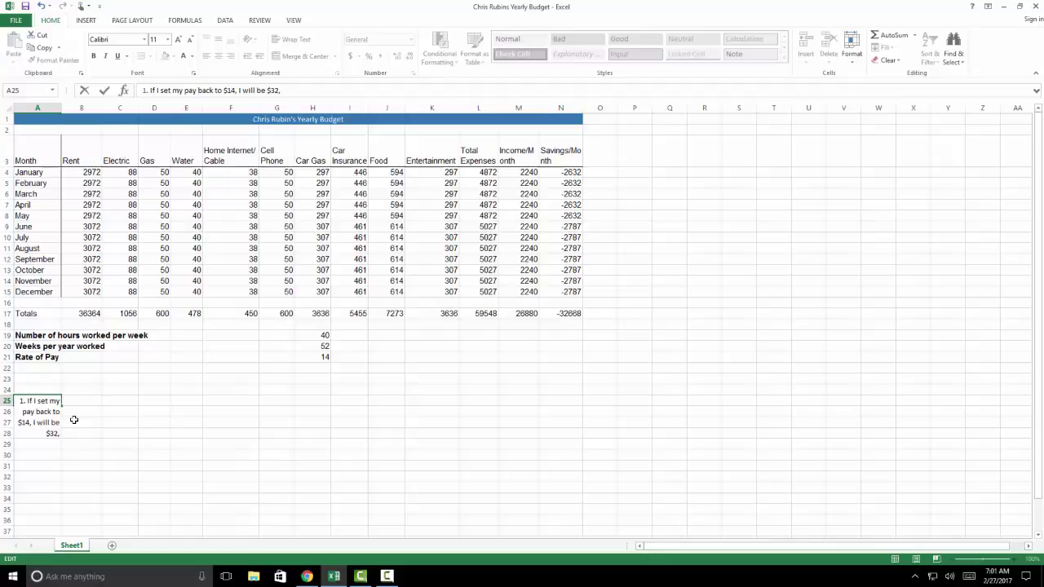
{"action": "type", "text": "668 in debt at the end of the year"}
{"action": "key", "text": "Return"}
{"action": "type", "text": "2."}
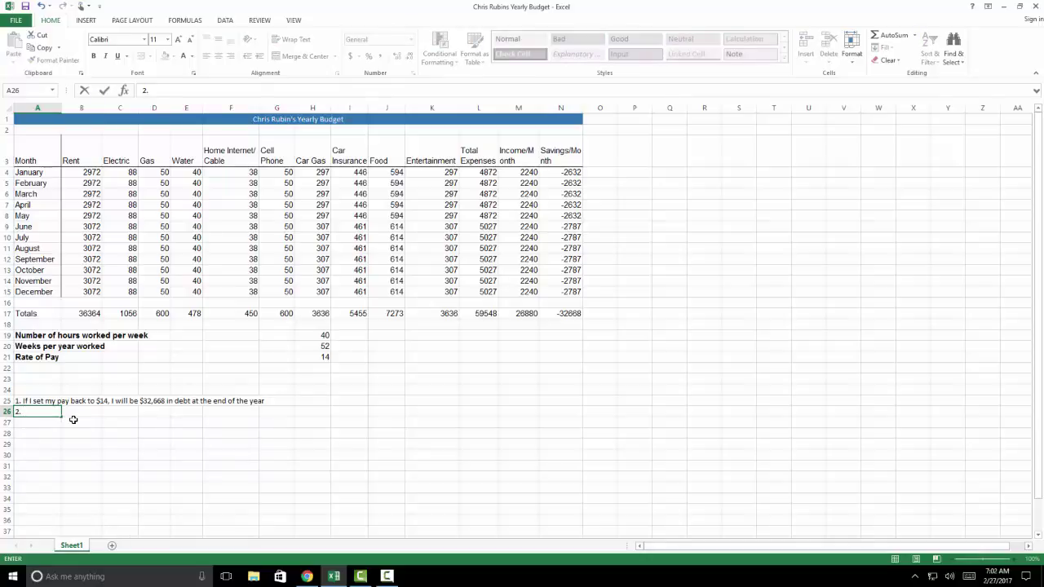
Try Rate of Pay values 25, 30 and 31 in H21, watching the Savings total
{"action": "left_click", "coordinate": [326, 356]}
{"action": "type", "text": "25"}
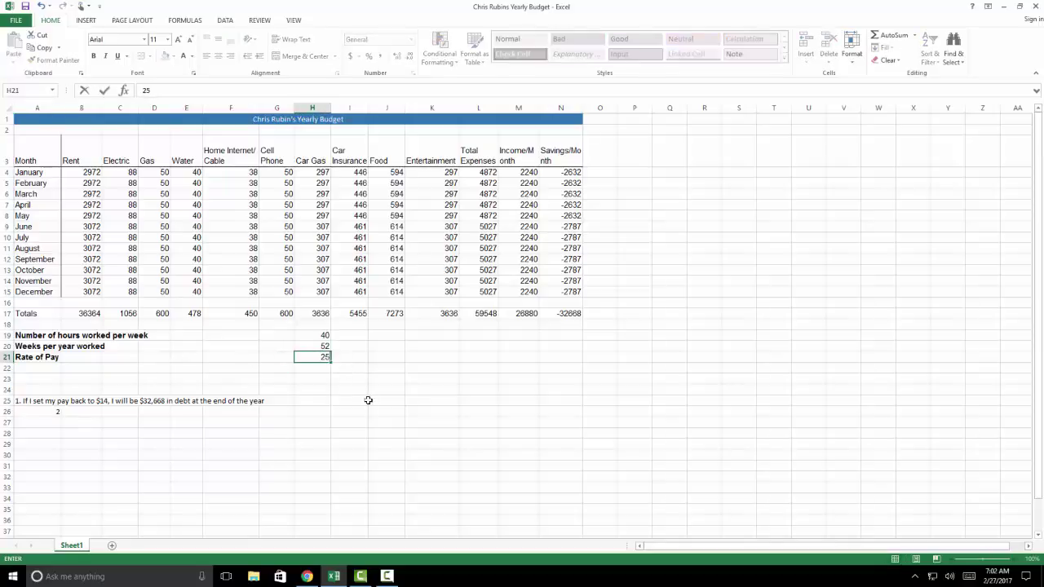
{"action": "key", "text": "Return"}
{"action": "left_click", "coordinate": [325, 358]}
{"action": "type", "text": "30"}
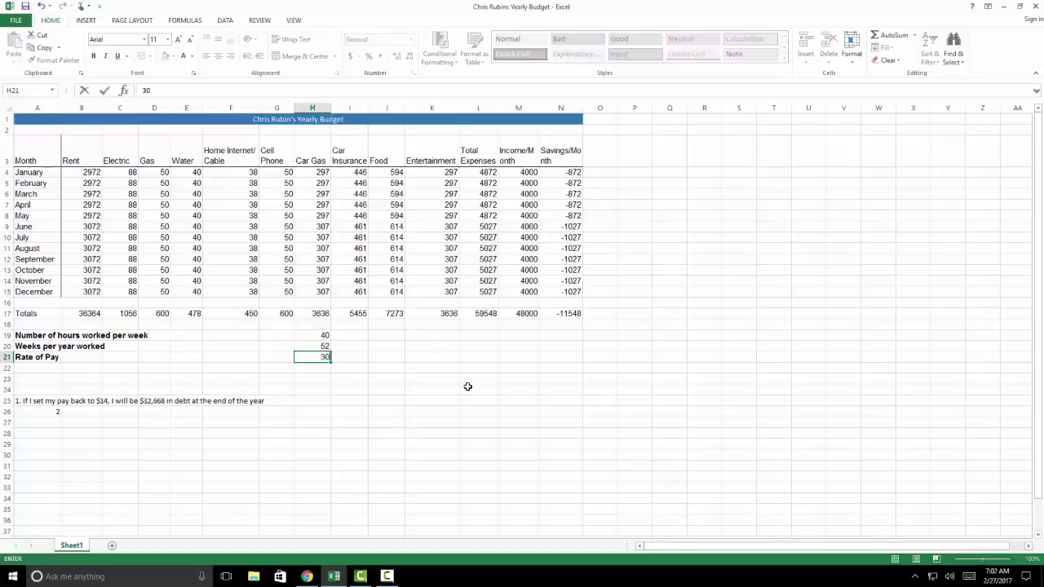
{"action": "key", "text": "Return"}
{"action": "left_click", "coordinate": [326, 358]}
{"action": "type", "text": "31"}
{"action": "key", "text": "Return"}
Fine-tune the rate to 31.05, then 31.01, settling on 31.02 for savings of 10
{"action": "left_click", "coordinate": [326, 357]}
{"action": "double_click", "coordinate": [327, 359]}
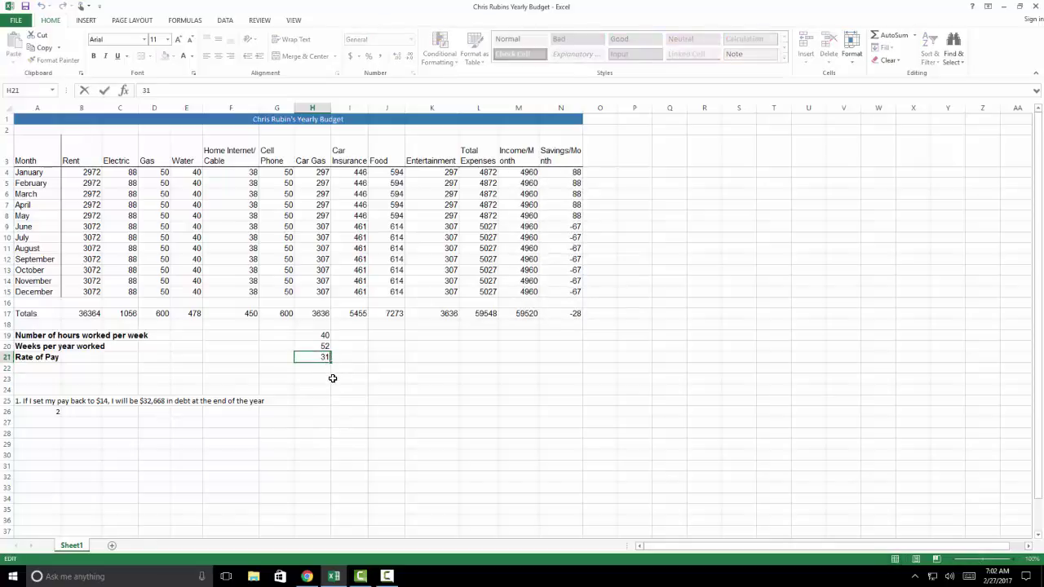
{"action": "type", "text": ".05"}
{"action": "key", "text": "ctrl+Return"}
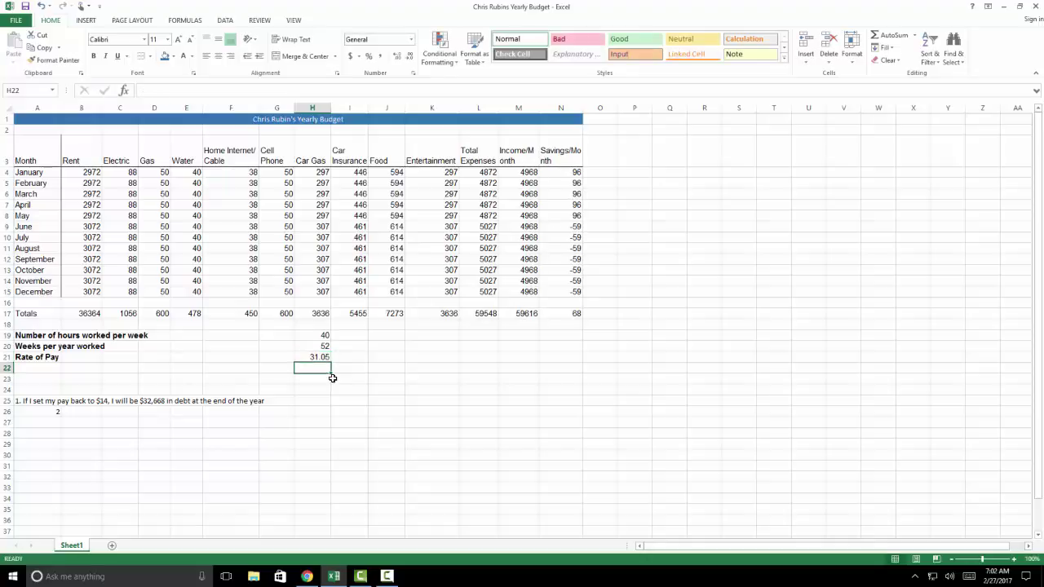
{"action": "key", "text": "Return"}
{"action": "left_click", "coordinate": [326, 357]}
{"action": "double_click", "coordinate": [326, 357]}
{"action": "key", "text": "BackSpace"}
{"action": "type", "text": "1"}
{"action": "key", "text": "Return"}
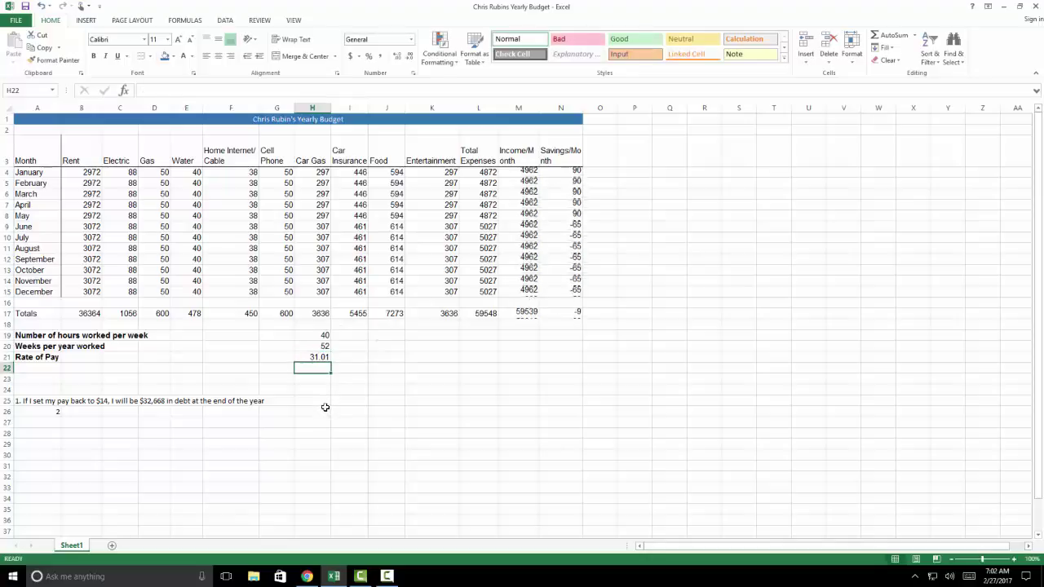
{"action": "left_click", "coordinate": [326, 357]}
{"action": "double_click", "coordinate": [326, 357]}
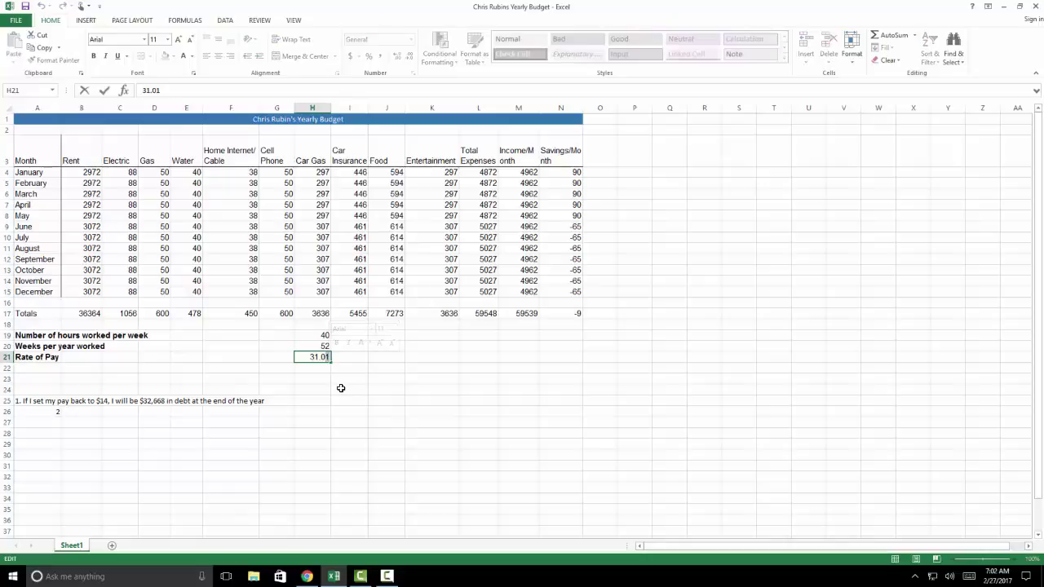
{"action": "key", "text": "BackSpace"}
{"action": "type", "text": "2"}
{"action": "left_click", "coordinate": [314, 369]}
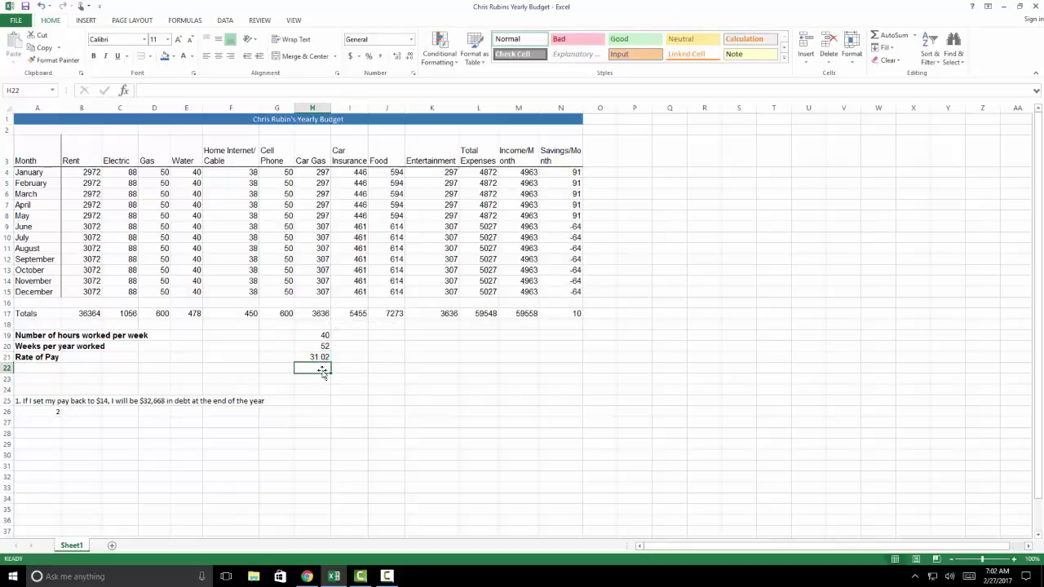
{"action": "left_click", "coordinate": [315, 358]}
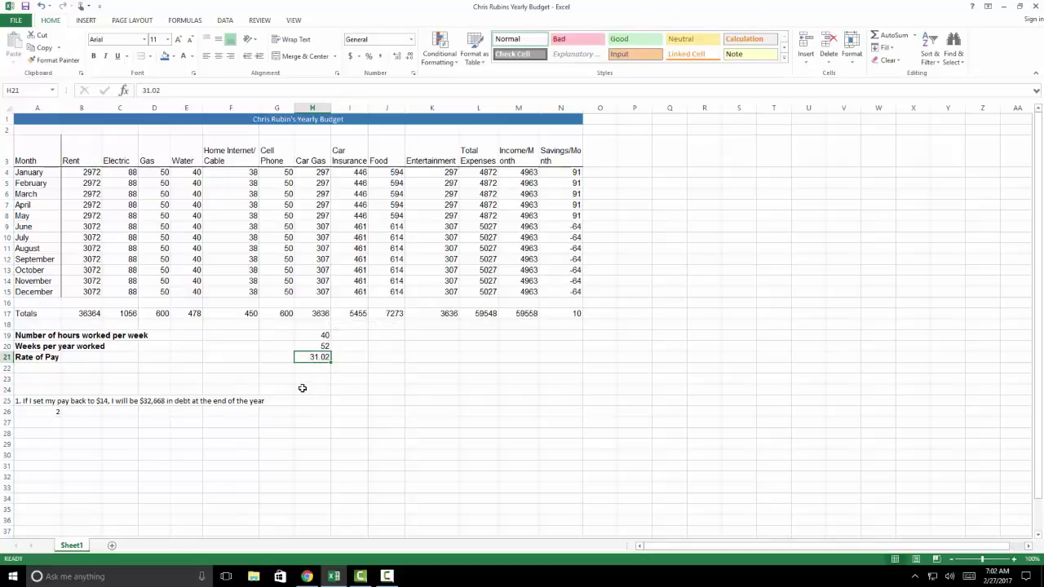
{"action": "left_click", "coordinate": [42, 411]}
Write answer 2 in A26: ending near $0 needs just over $31/hour, 40 hours/week, 52 weeks/year
{"action": "double_click", "coordinate": [60, 413]}
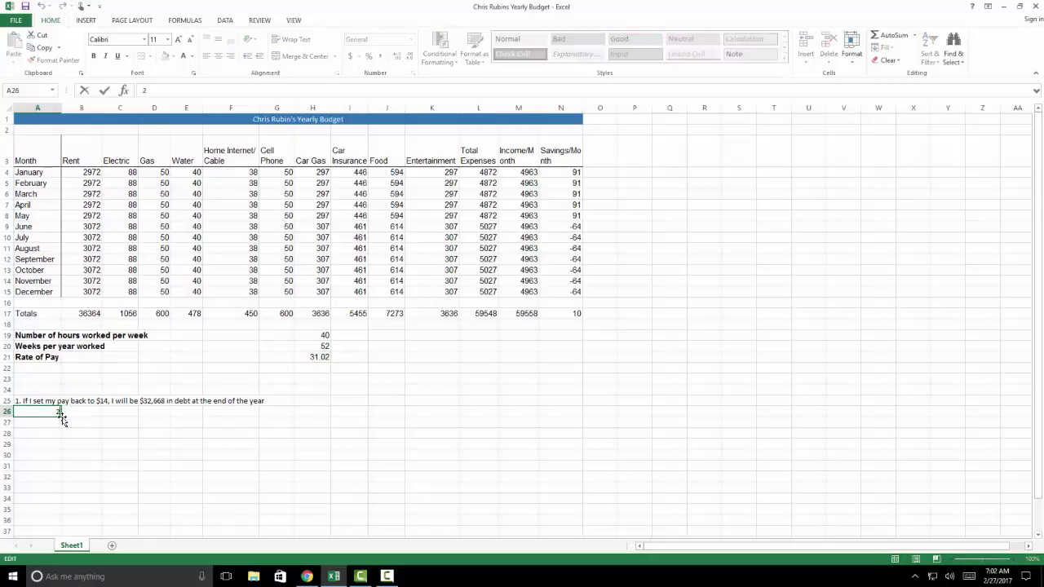
{"action": "type", "text": "."}
{"action": "type", "text": "To end the year"}
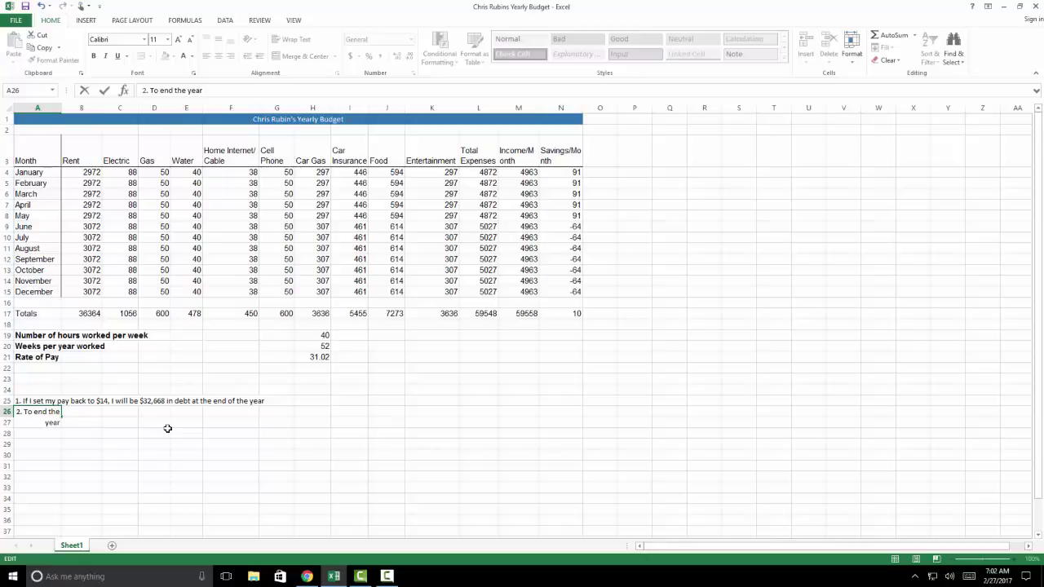
{"action": "type", "text": " with approximately $0, in"}
{"action": "key", "text": "BackSpace"}
{"action": "key", "text": "BackSpace"}
{"action": "key", "text": "BackSpace"}
{"action": "key", "text": "BackSpace"}
{"action": "type", "text": "in savings, I would need to make"}
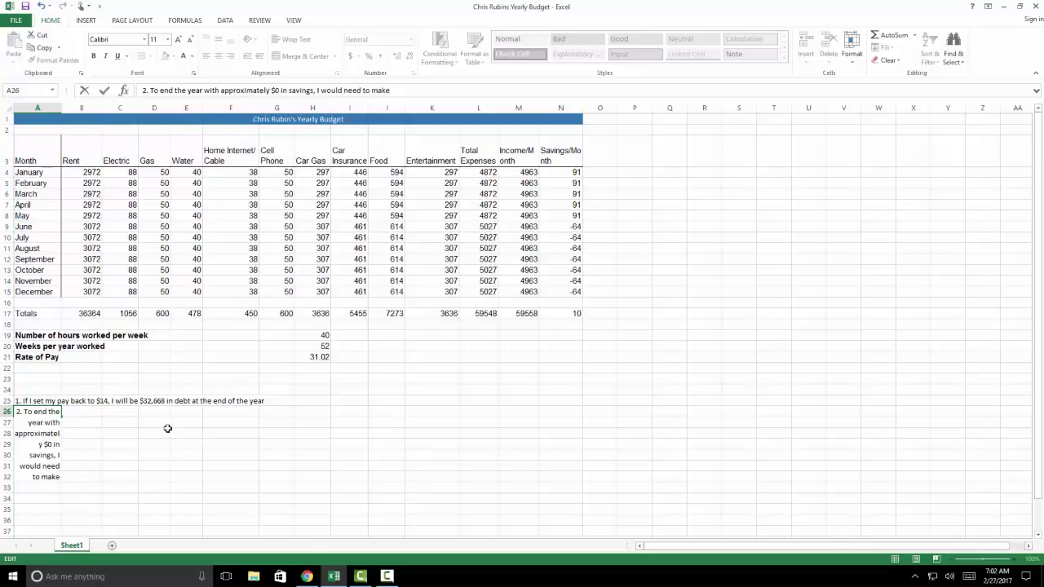
{"action": "type", "text": " just over $31"}
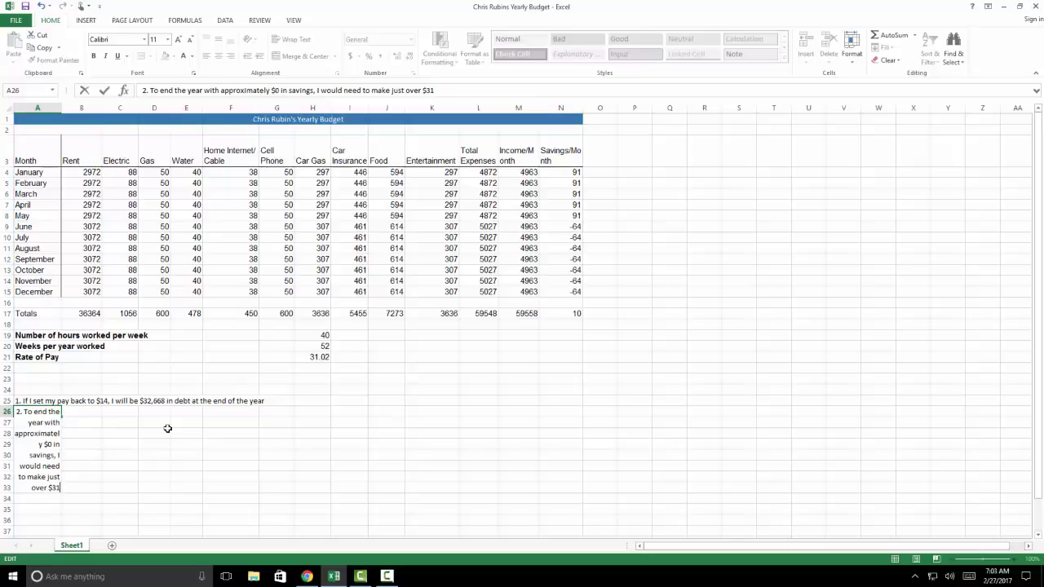
{"action": "type", "text": "/hour"}
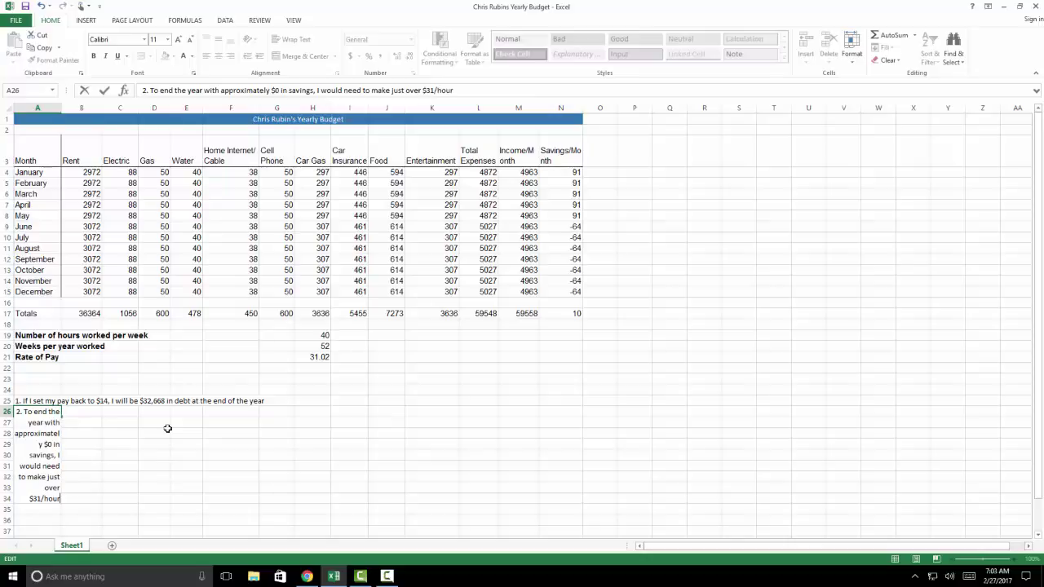
{"action": "type", "text": " and work 40 hours/"}
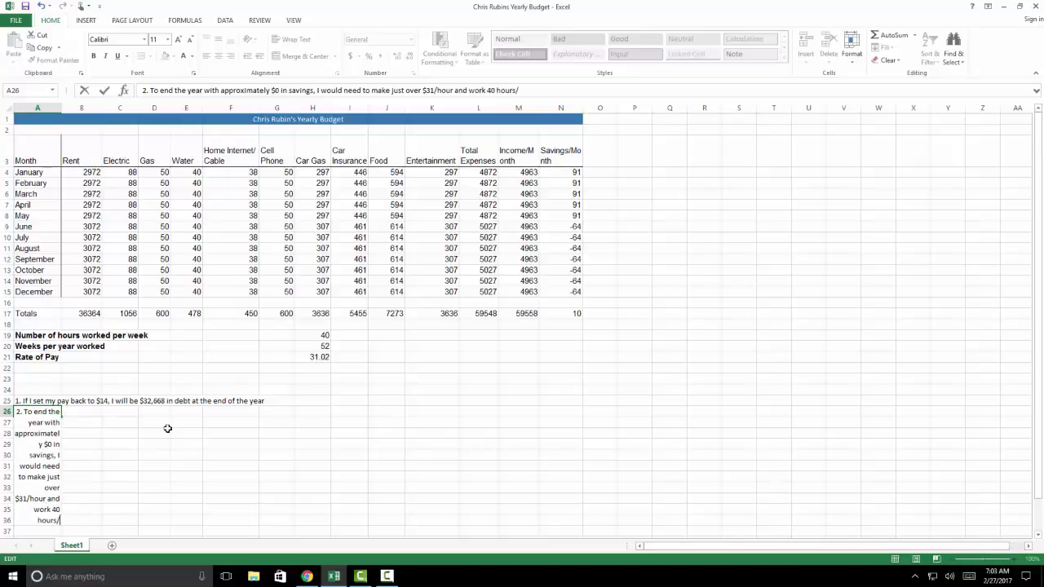
{"action": "type", "text": "week, 52 weeks./"}
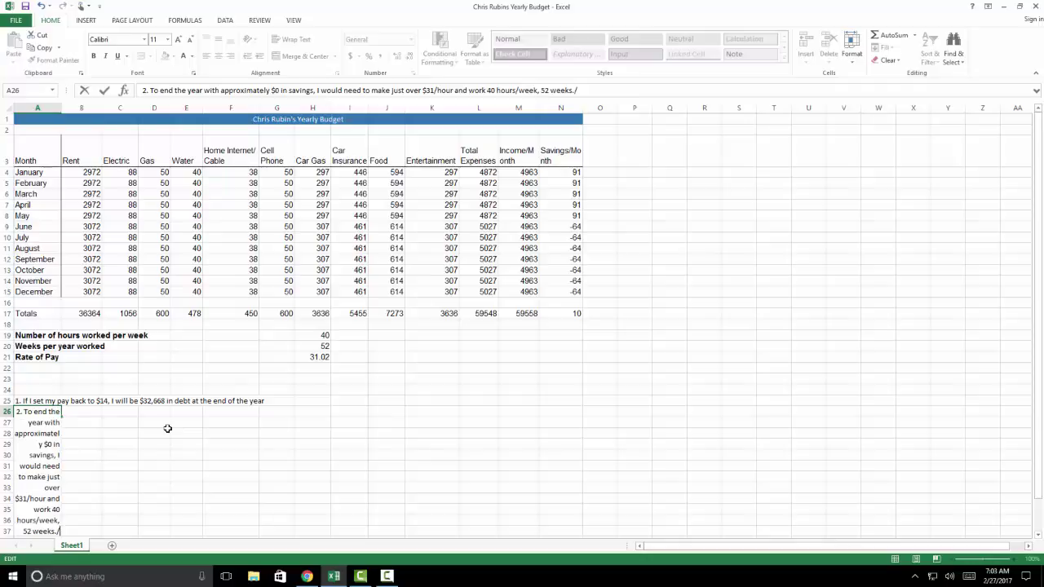
{"action": "key", "text": "BackSpace"}
{"action": "key", "text": "BackSpace"}
{"action": "type", "text": "/year"}
{"action": "key", "text": "Return"}
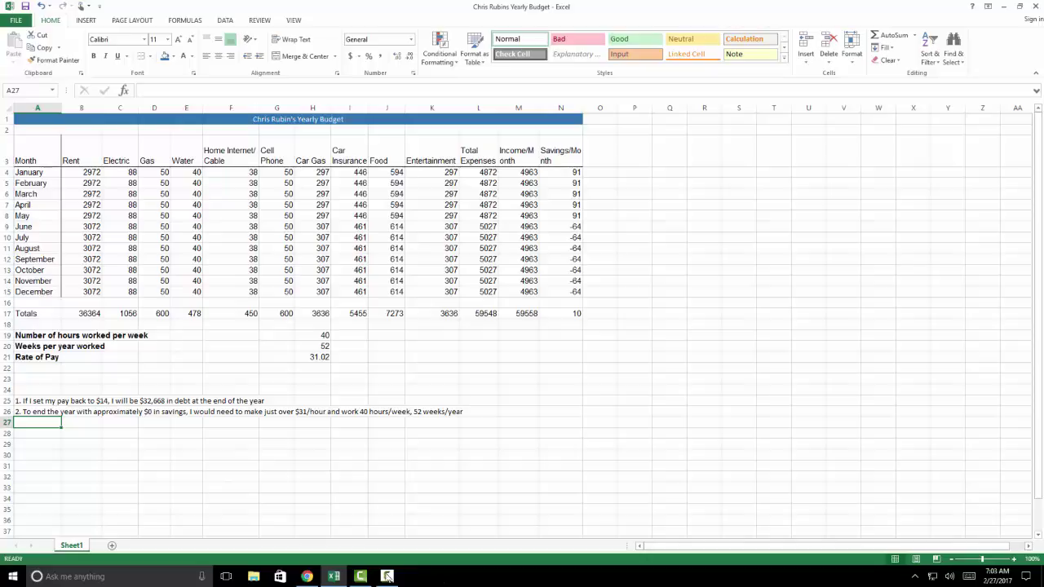
{"action": "mouse_move", "coordinate": [387, 577]}
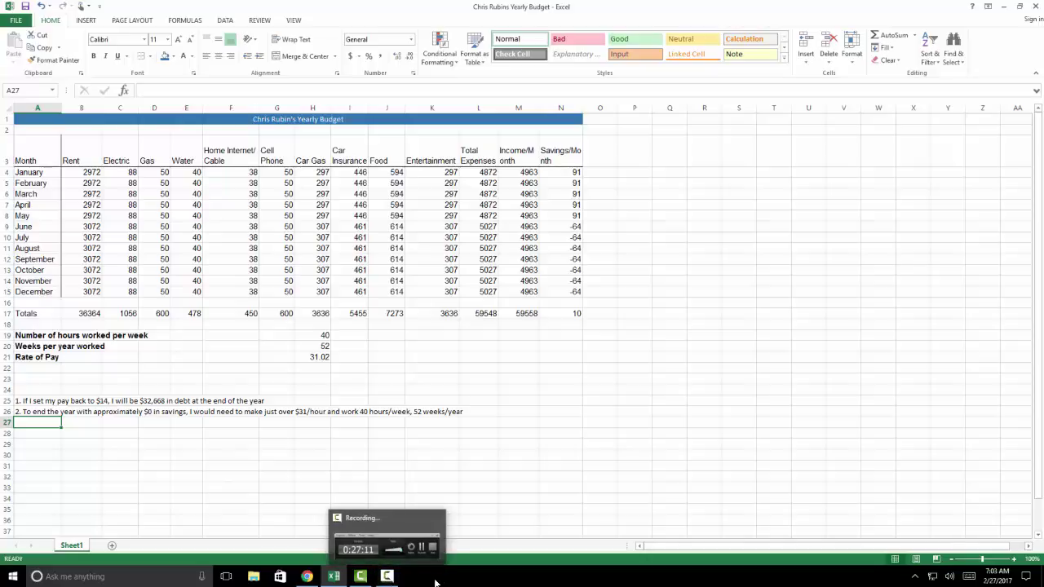